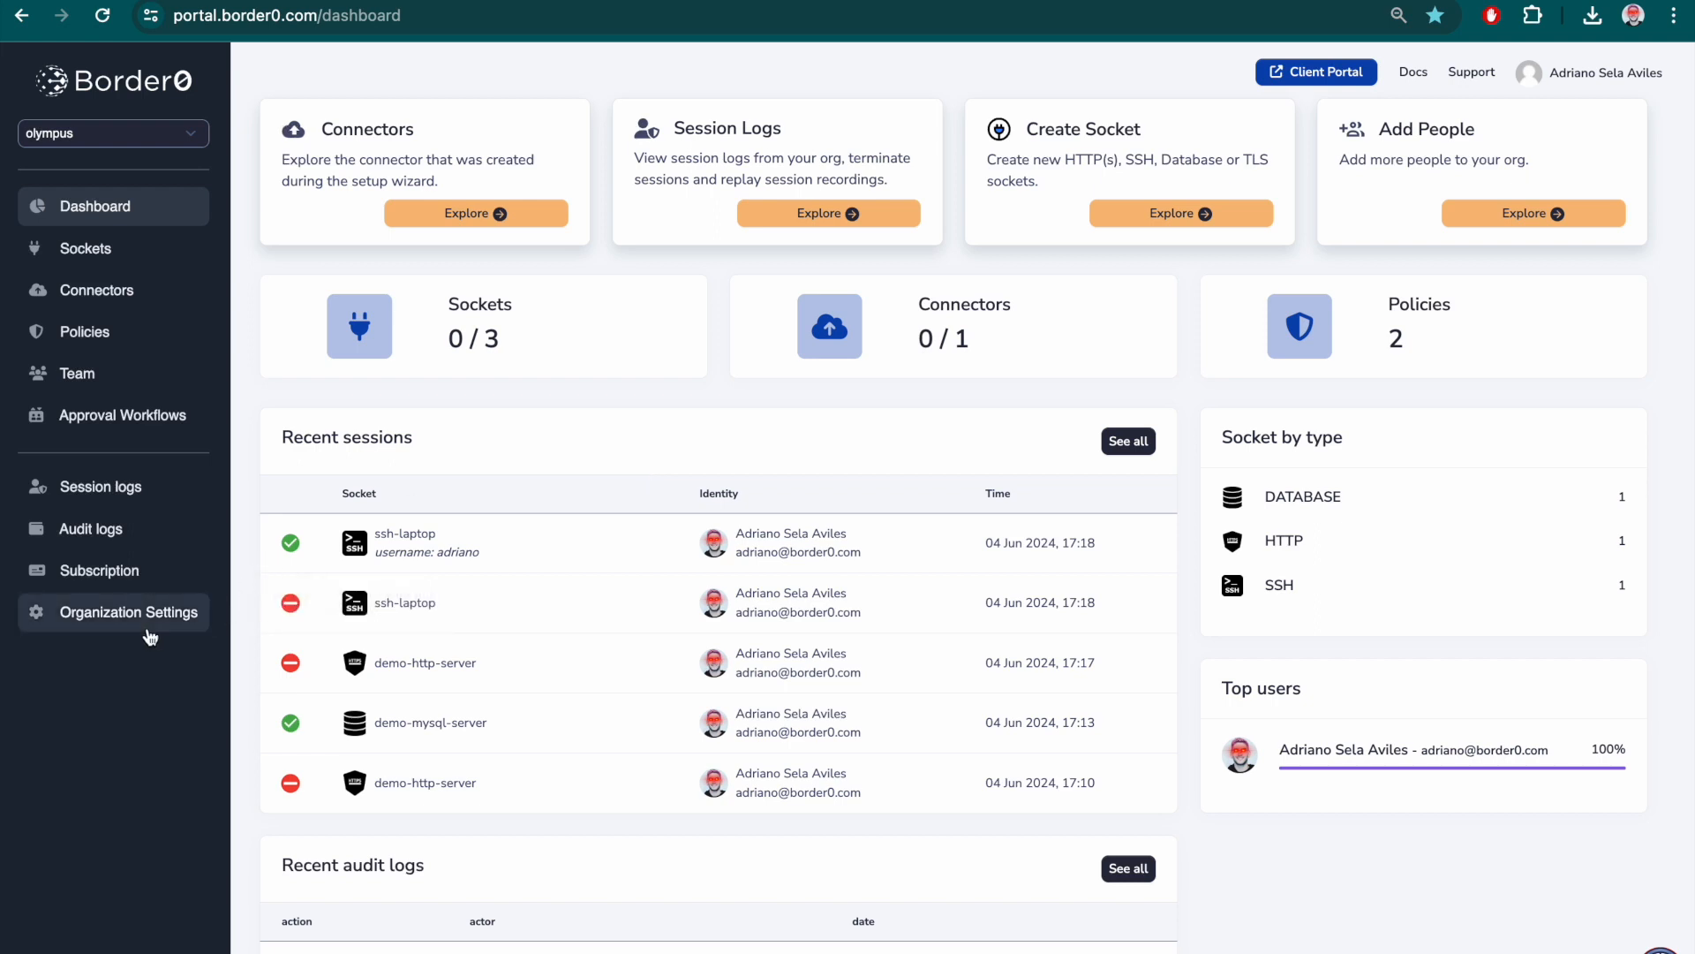
# Open the form for a new Vanta integration in the organization's integration settings
pyautogui.click(113, 623)
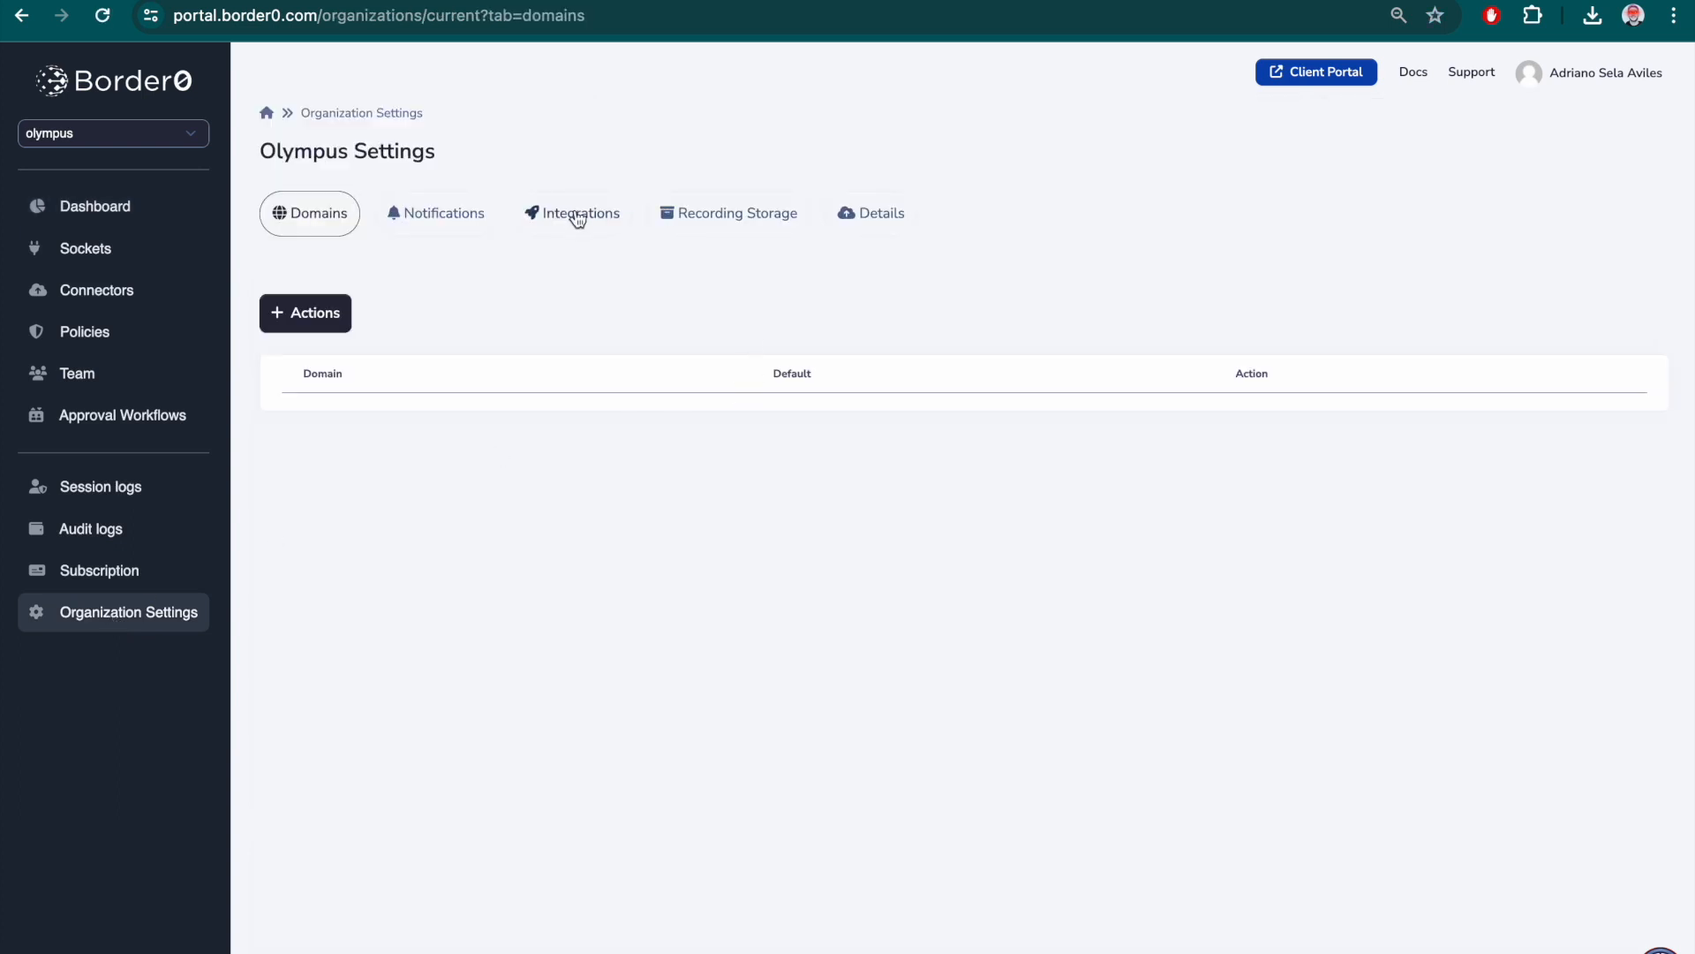
pyautogui.click(564, 213)
pyautogui.click(303, 324)
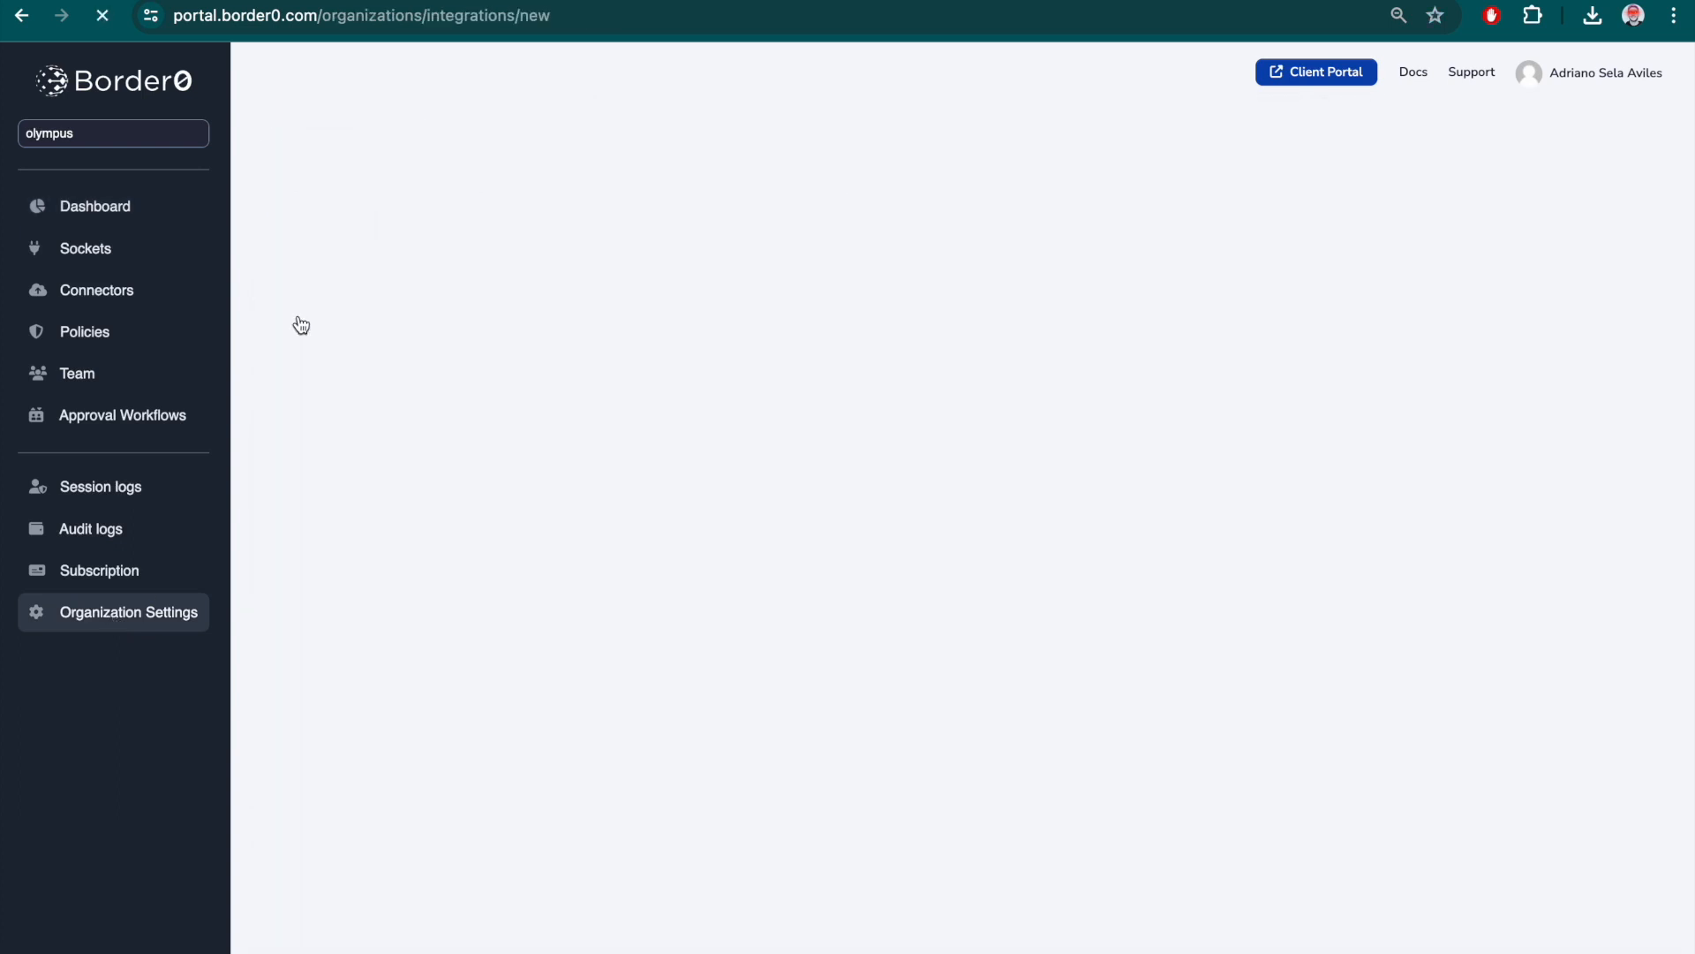
pyautogui.click(1136, 615)
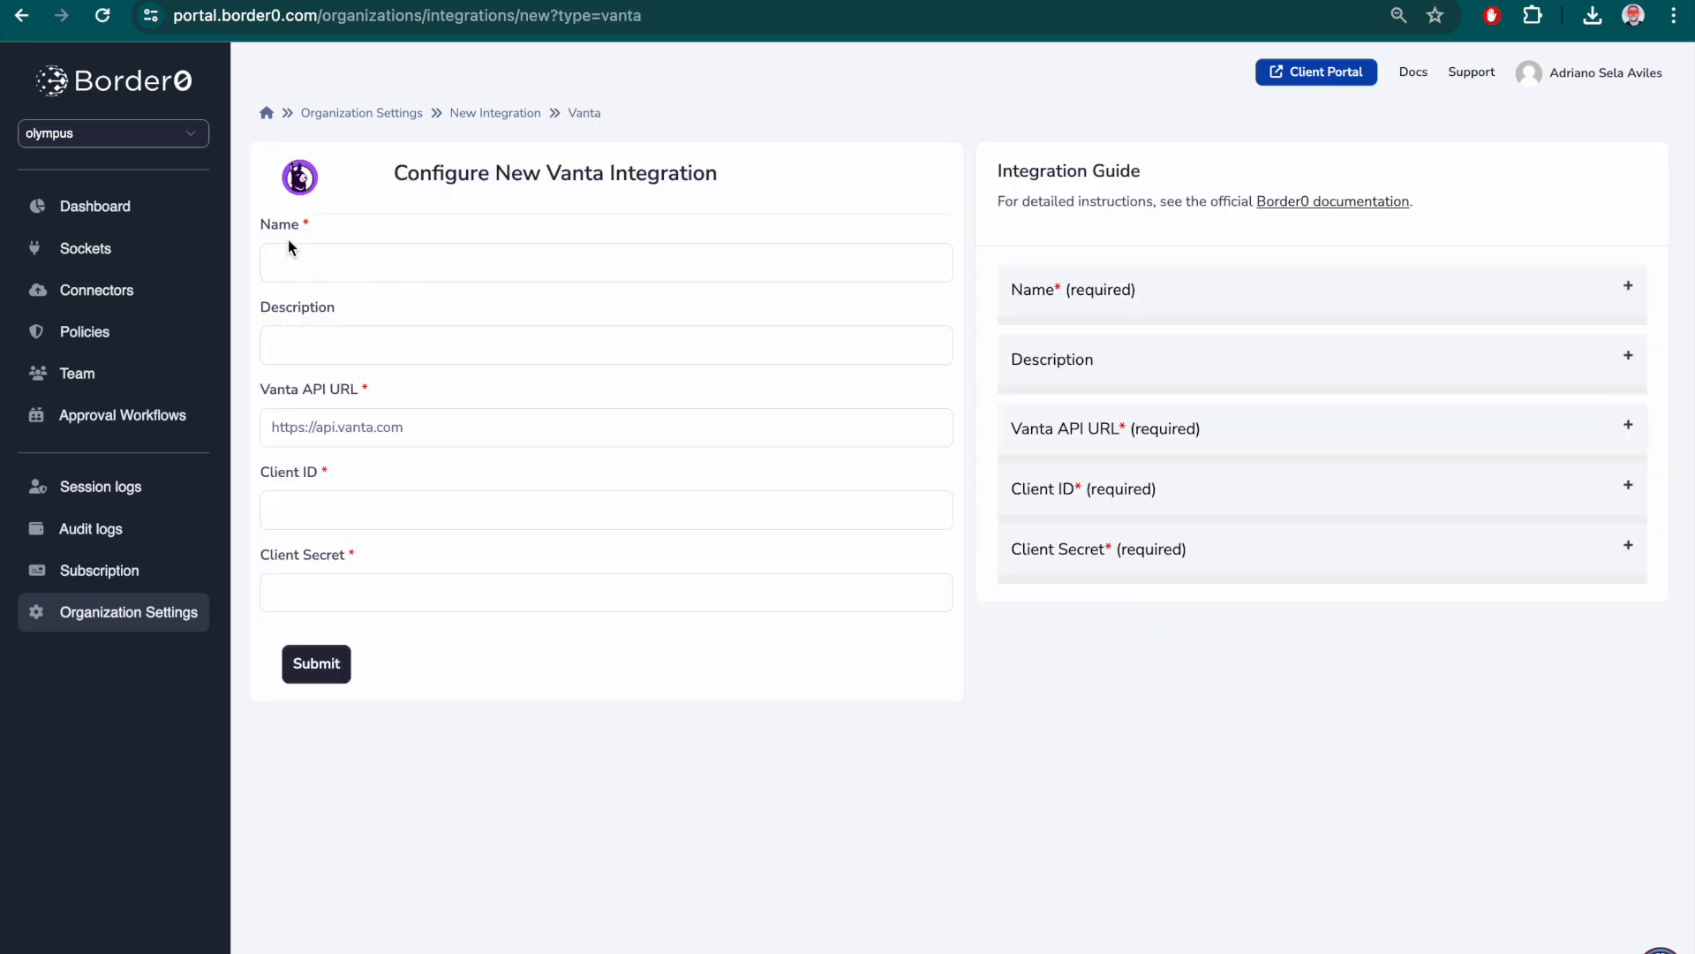
# Name the integration "vanta-integration" and describe it as "My Vanta Integration"
pyautogui.click(353, 264)
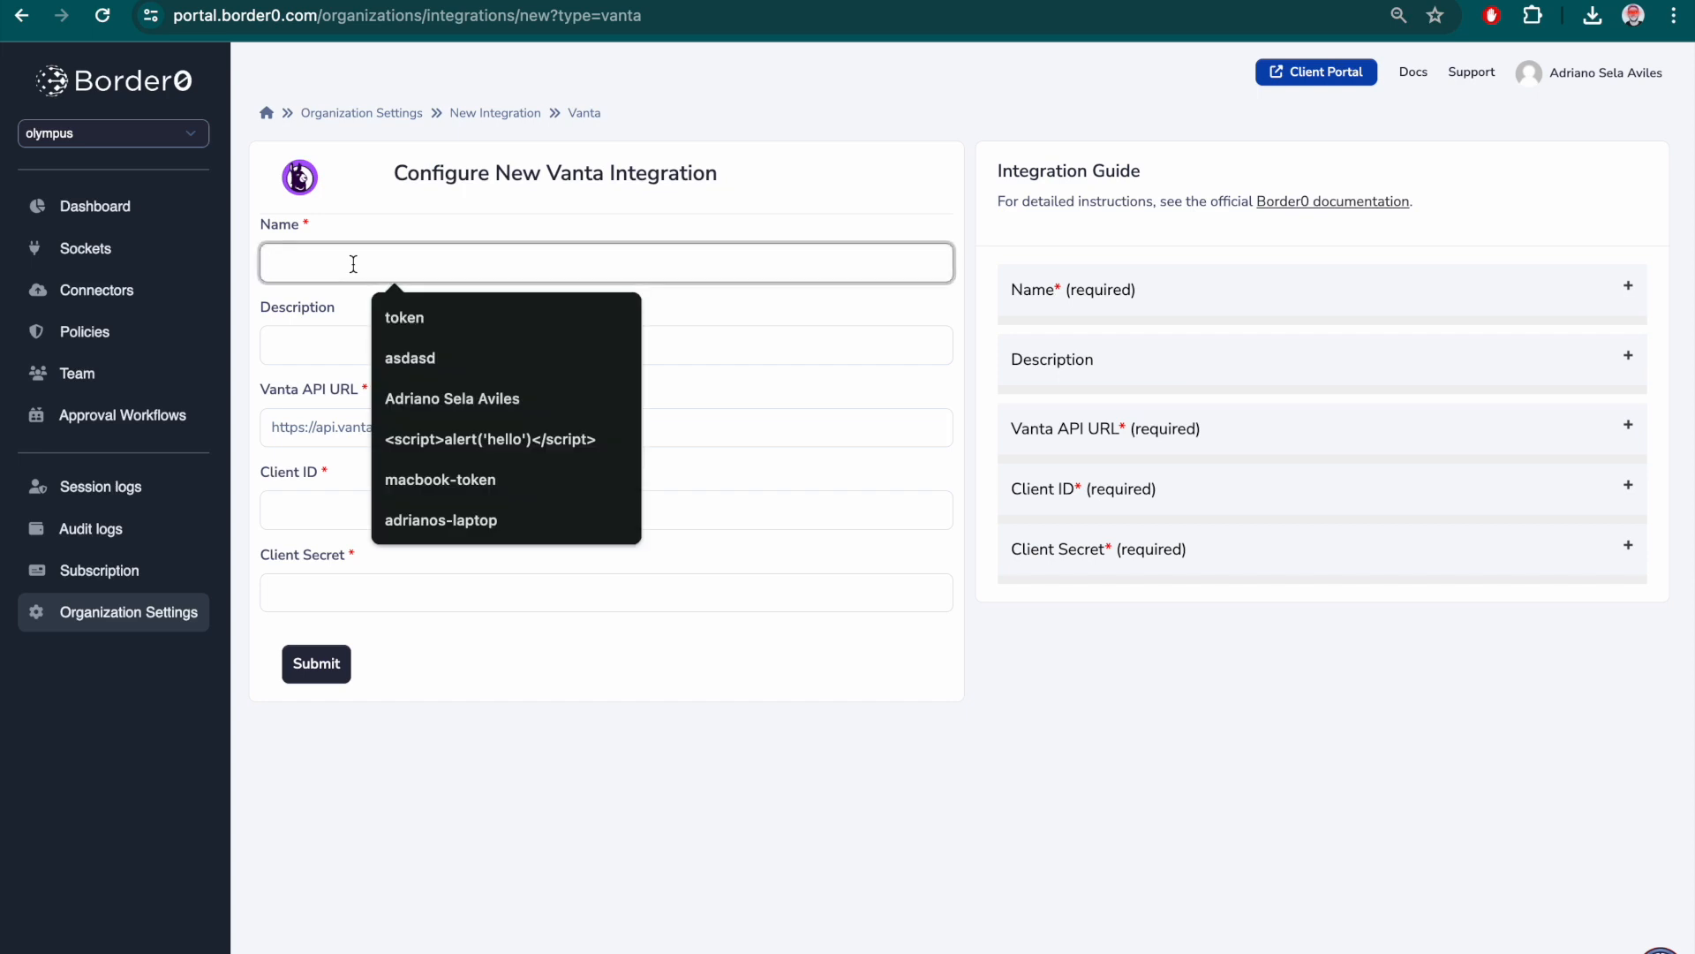
pyautogui.write('vanta')
pyautogui.click(368, 311)
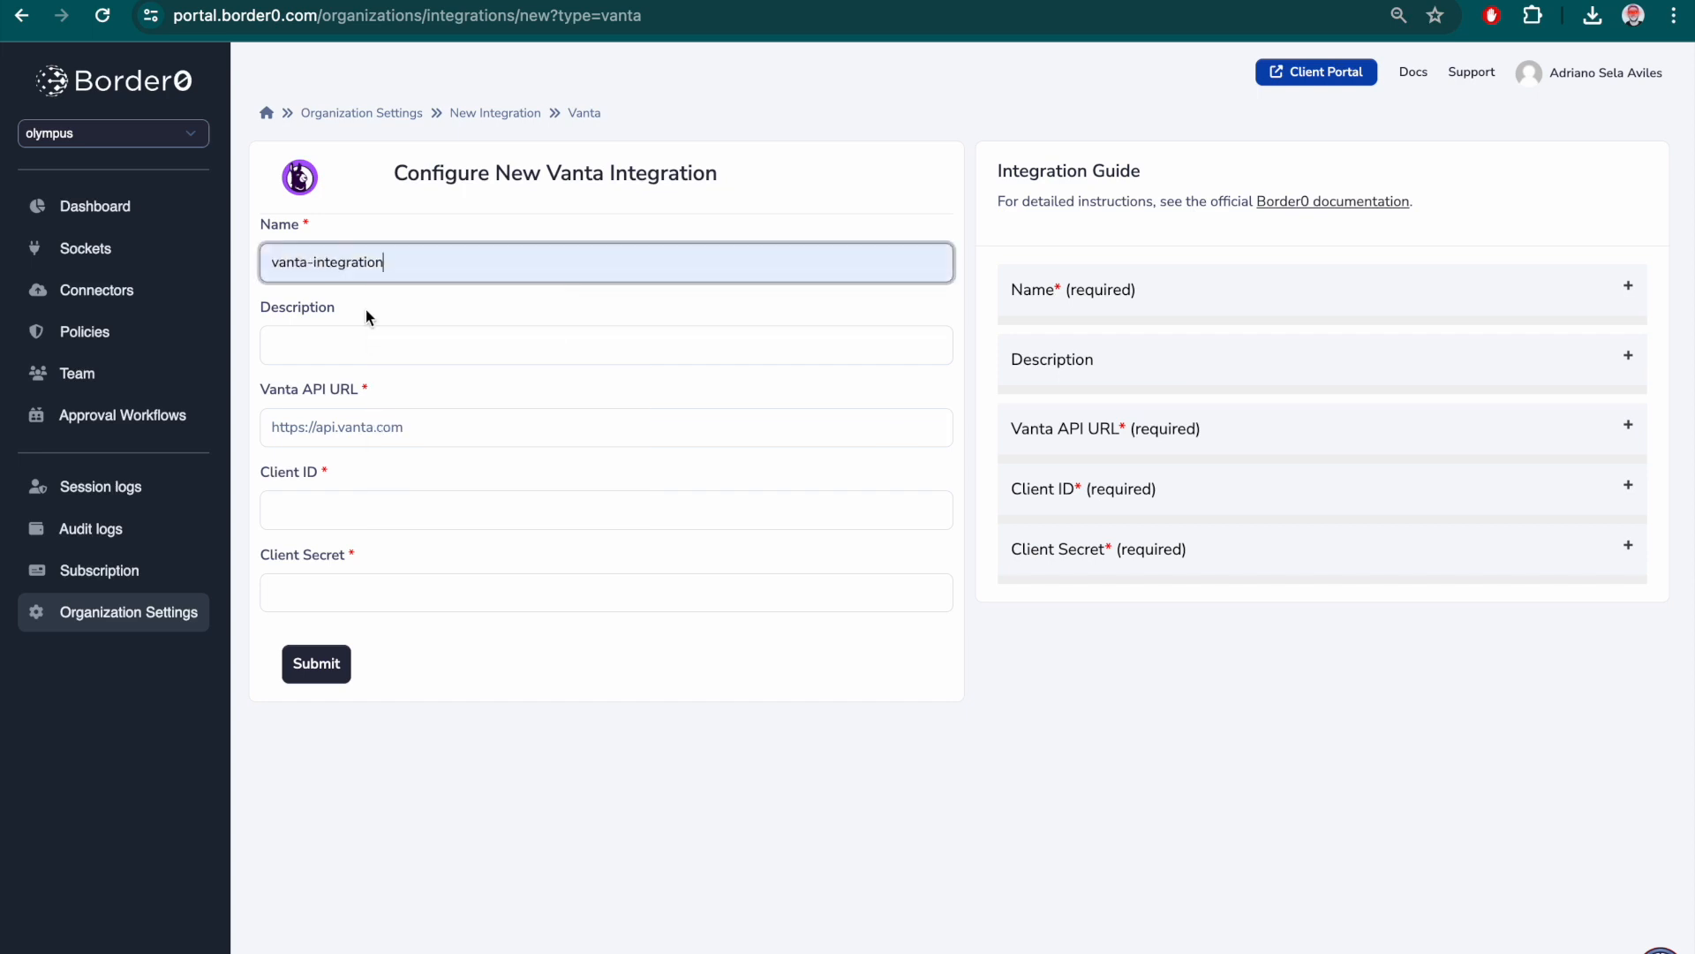
pyautogui.click(369, 340)
pyautogui.write('My vant')
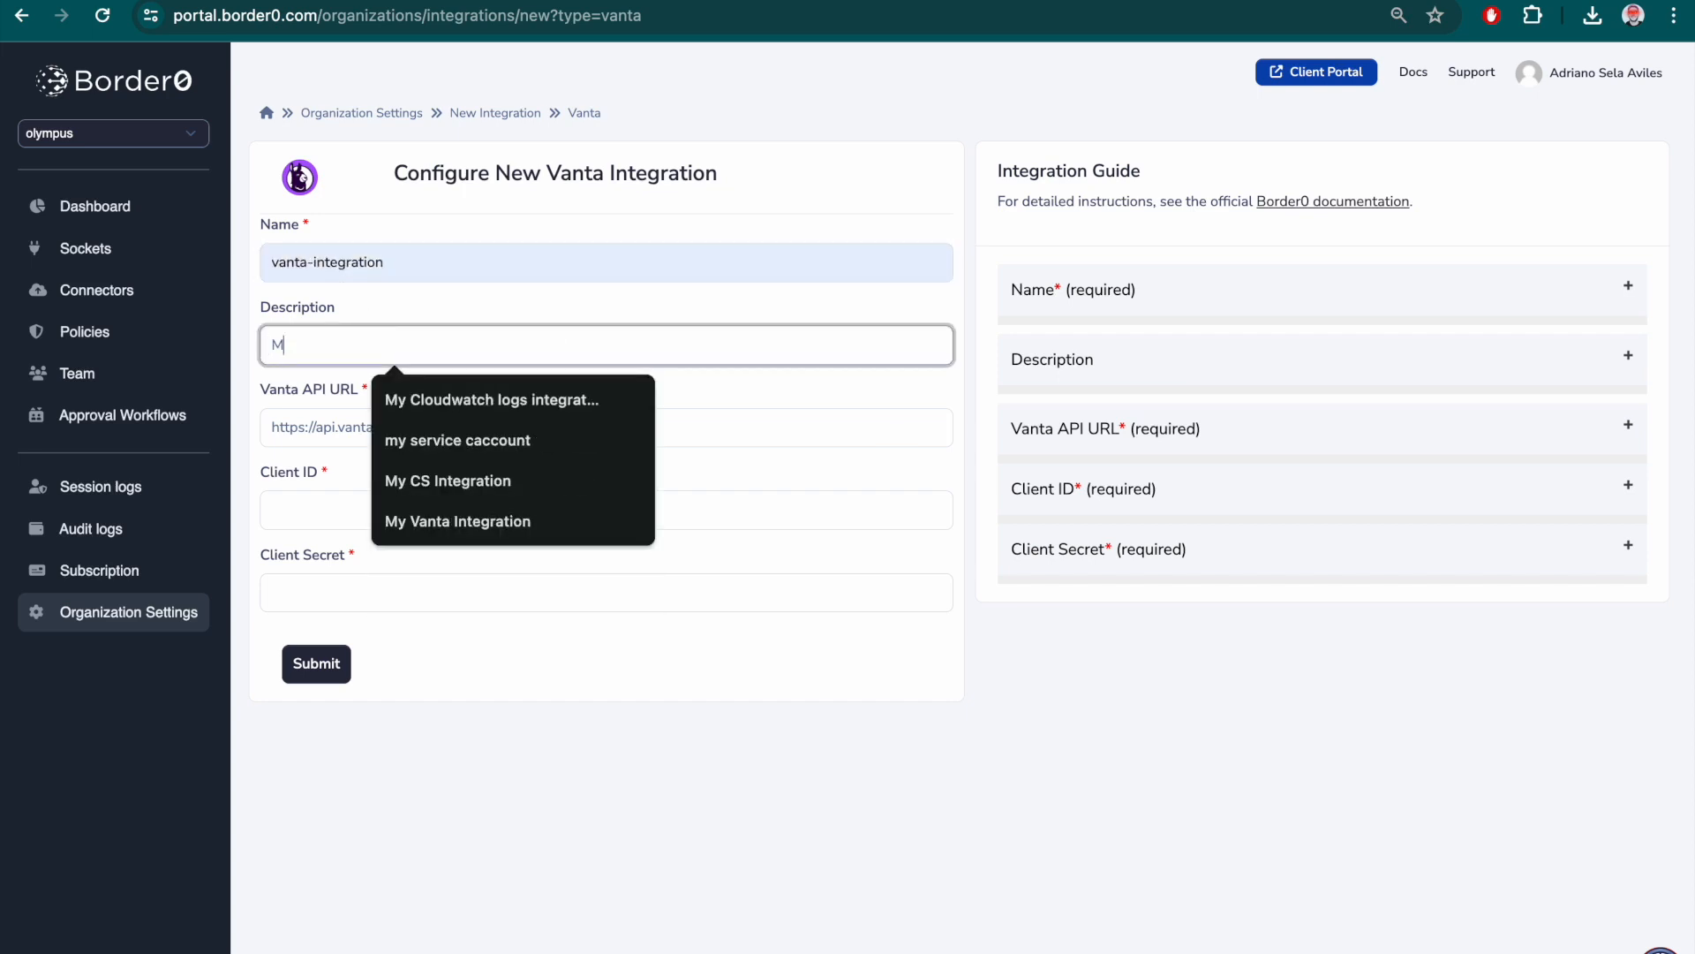
pyautogui.press('Down')
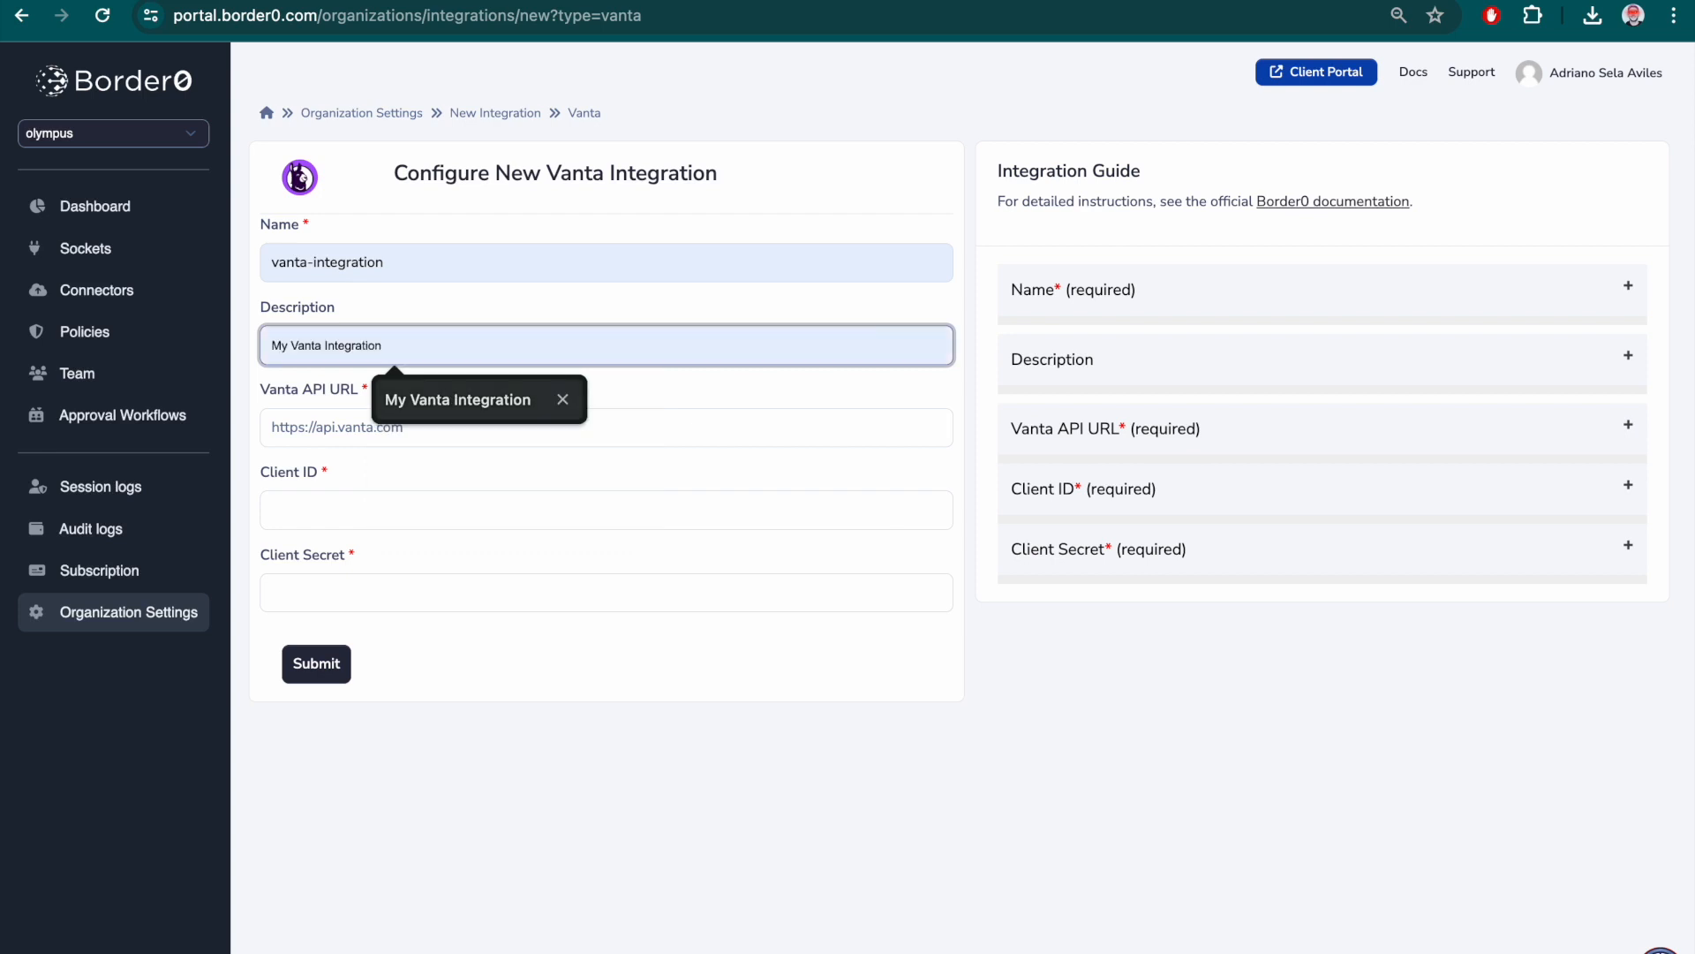
pyautogui.click(458, 404)
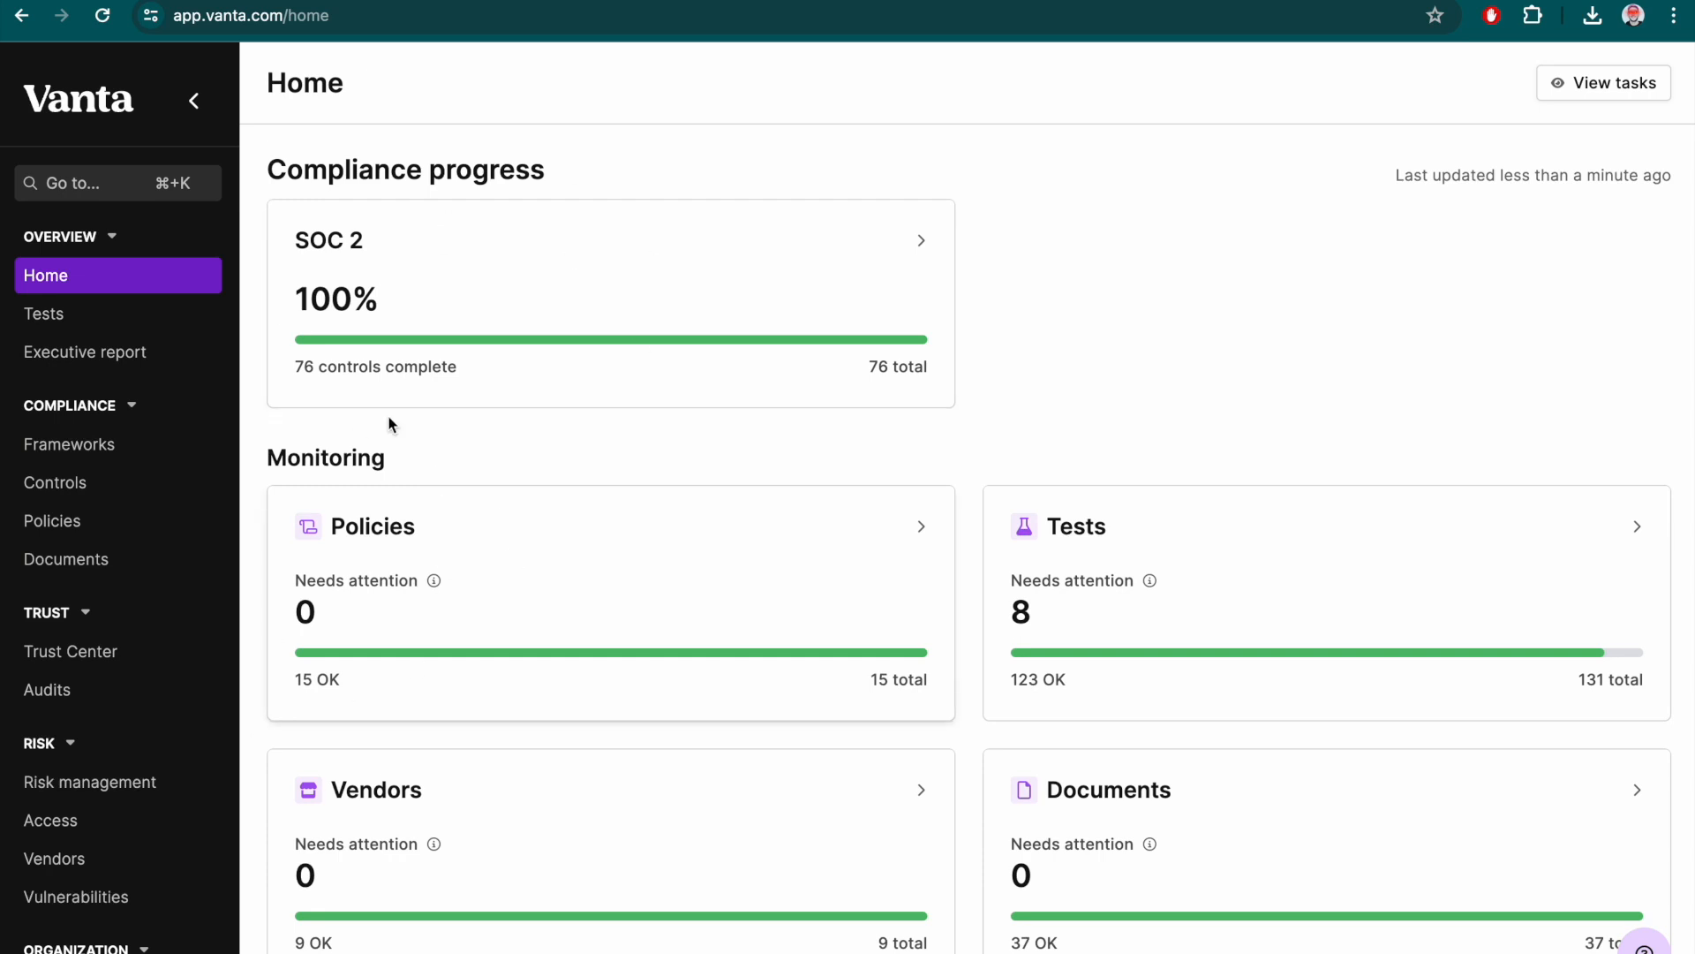
# Switch to Vanta and open the developer console in the company settings
pyautogui.scroll(-4, 104, 609)
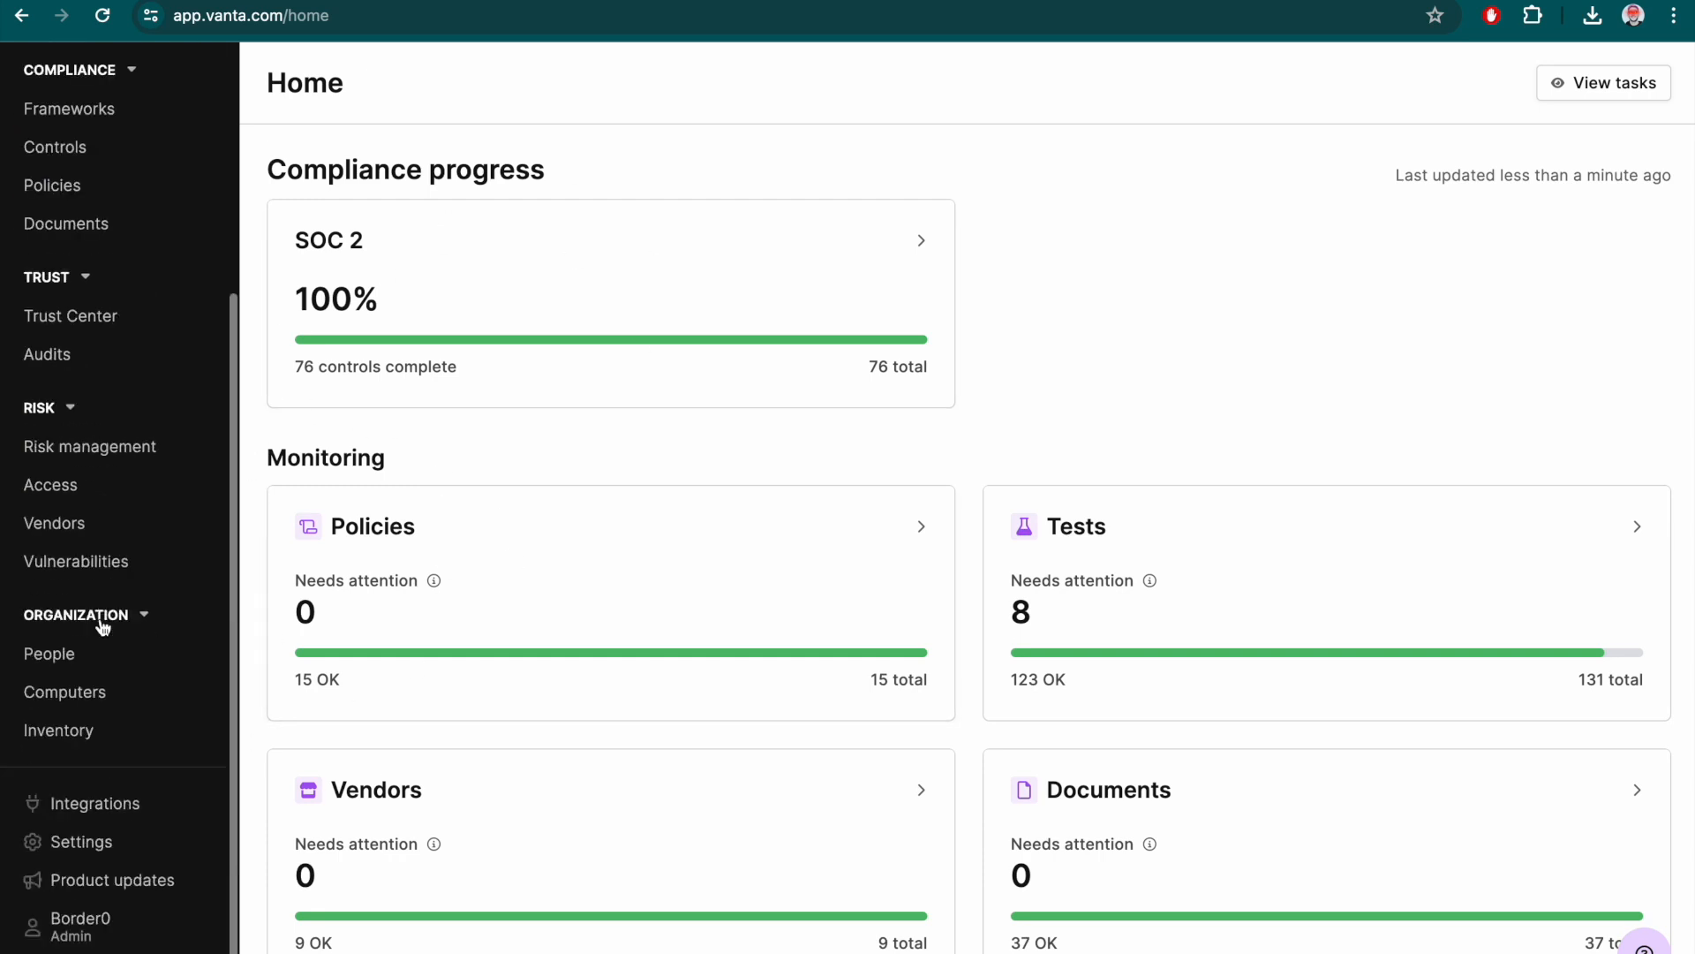
pyautogui.click(104, 853)
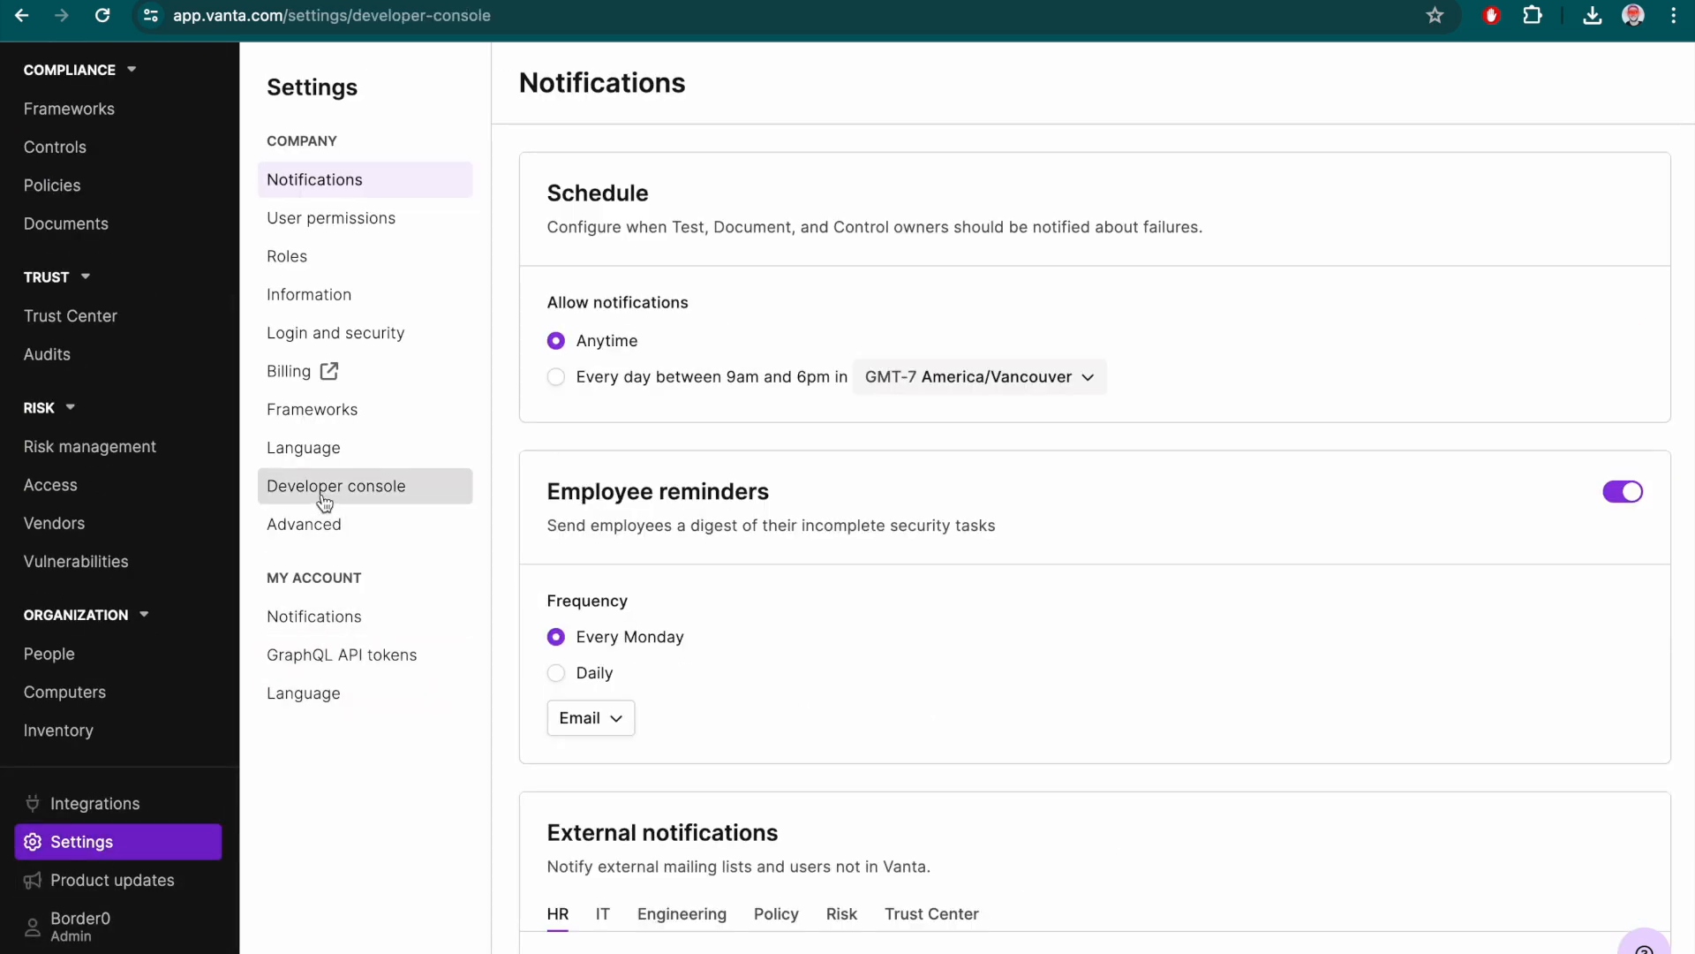
pyautogui.click(324, 500)
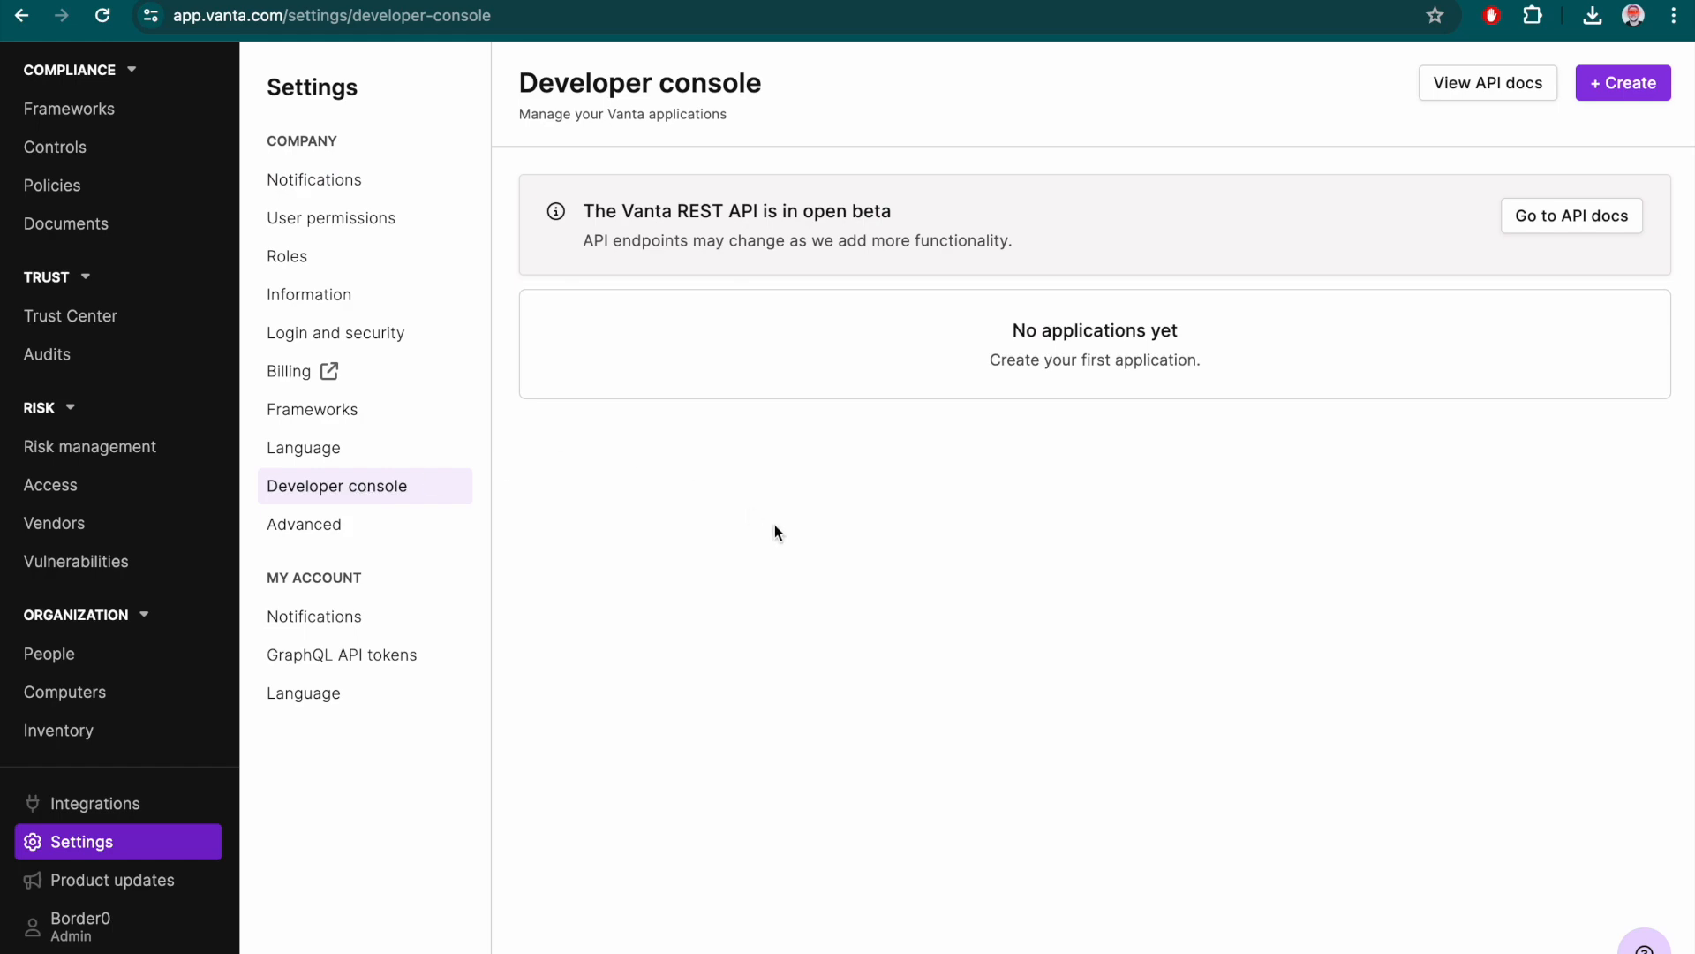
# Create an application named "border0" with the description "border0 policy integration" and the app type Vanta API access
pyautogui.click(1619, 85)
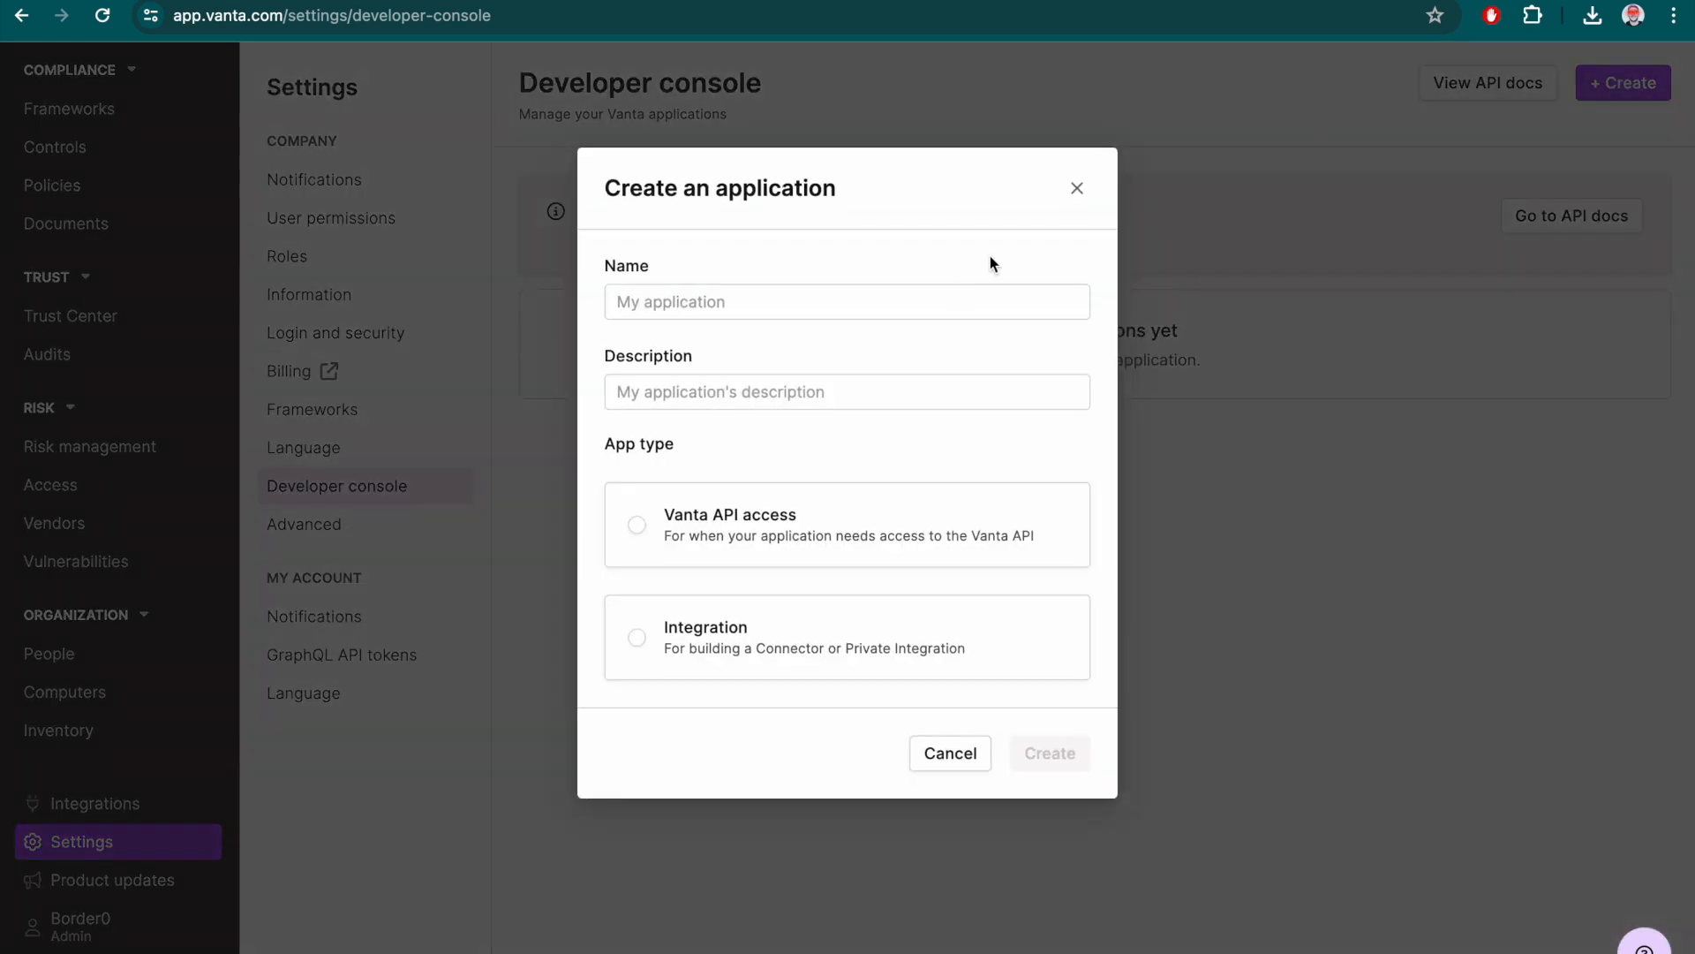
pyautogui.click(726, 303)
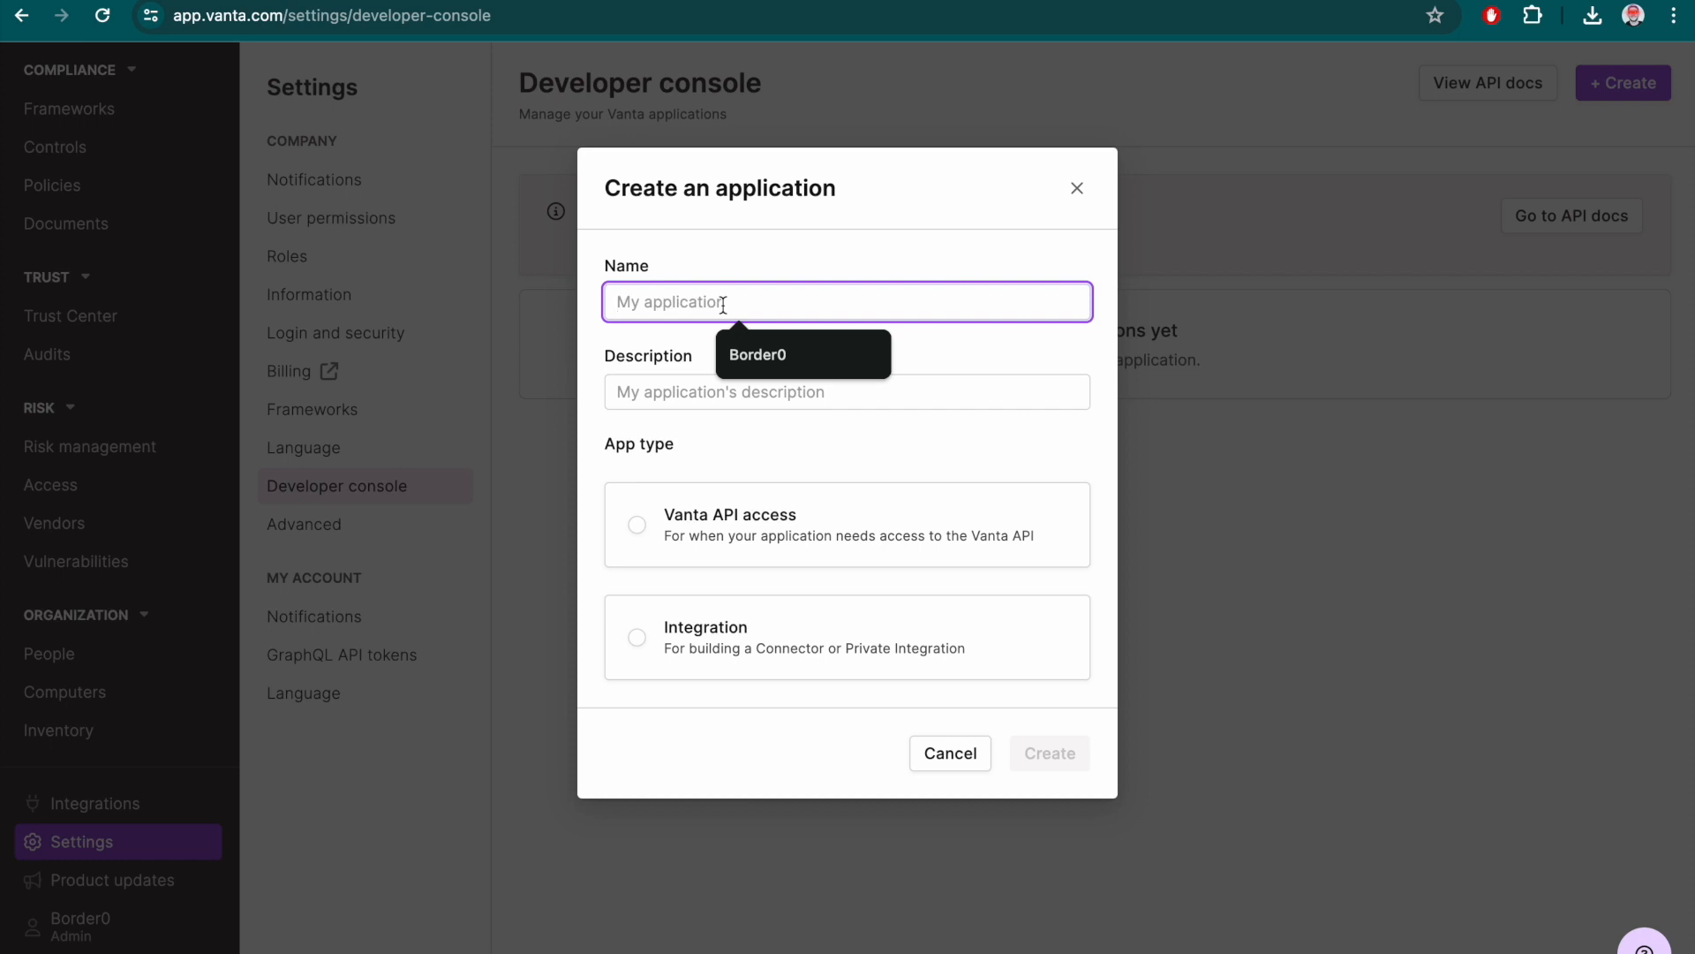
pyautogui.write('border0')
pyautogui.click(706, 381)
pyautogui.click(756, 442)
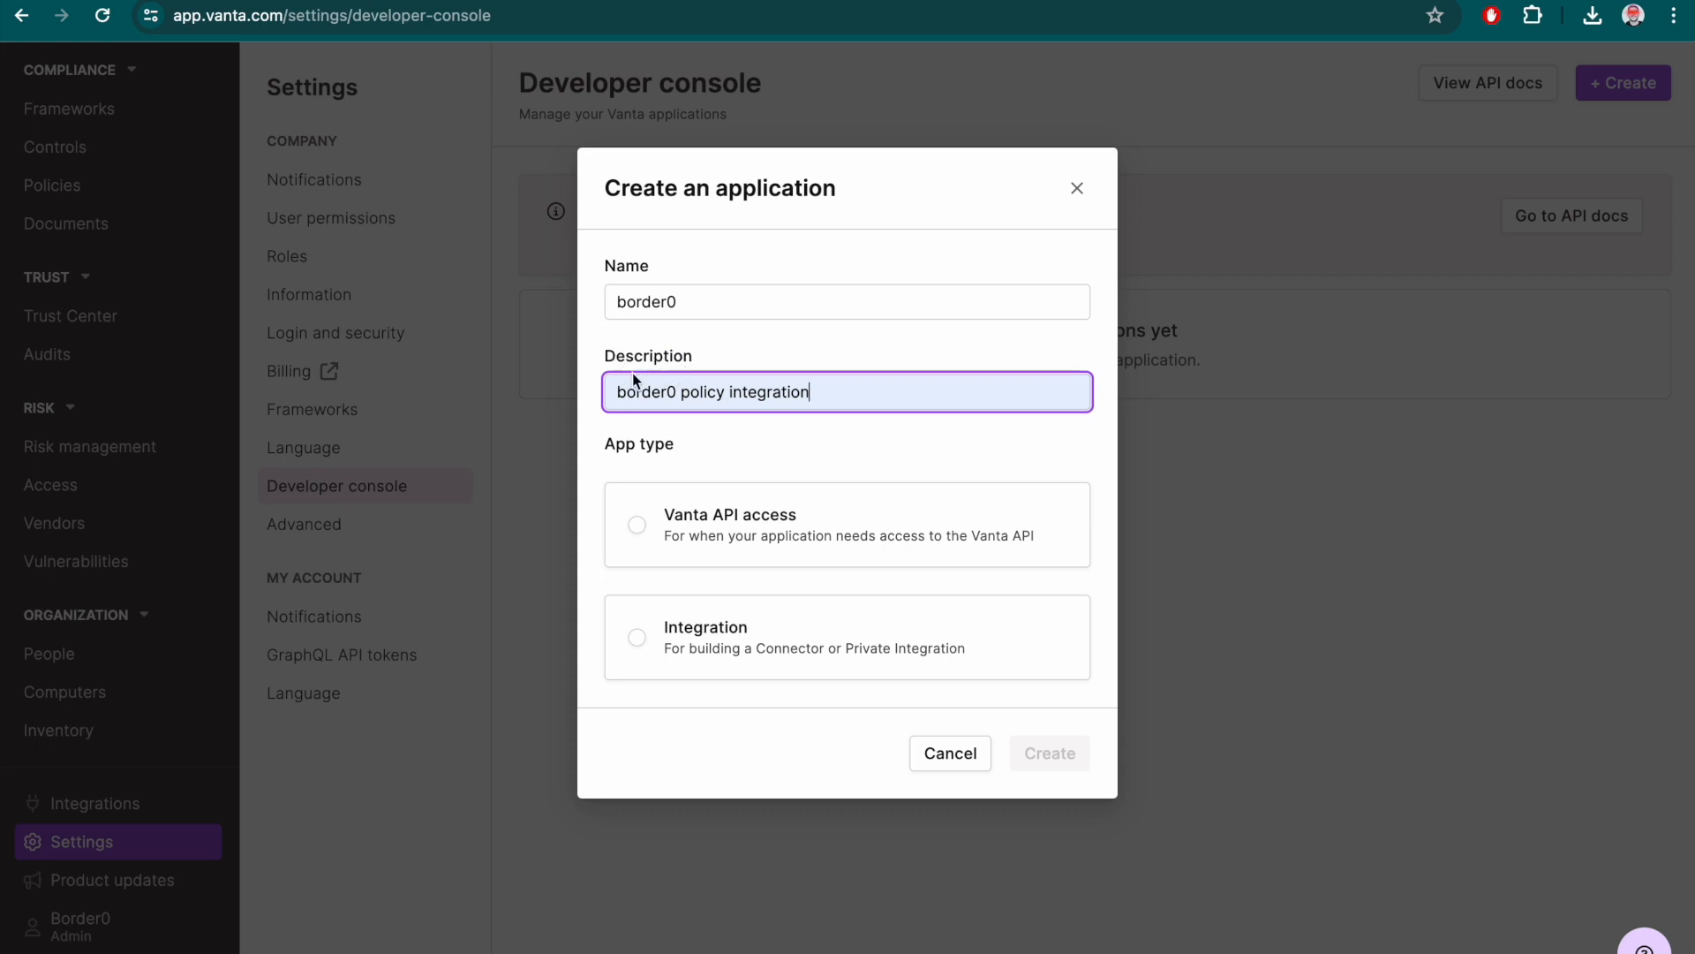
pyautogui.moveTo(617, 391); pyautogui.dragTo(809, 390)
pyautogui.click(814, 389)
pyautogui.click(636, 527)
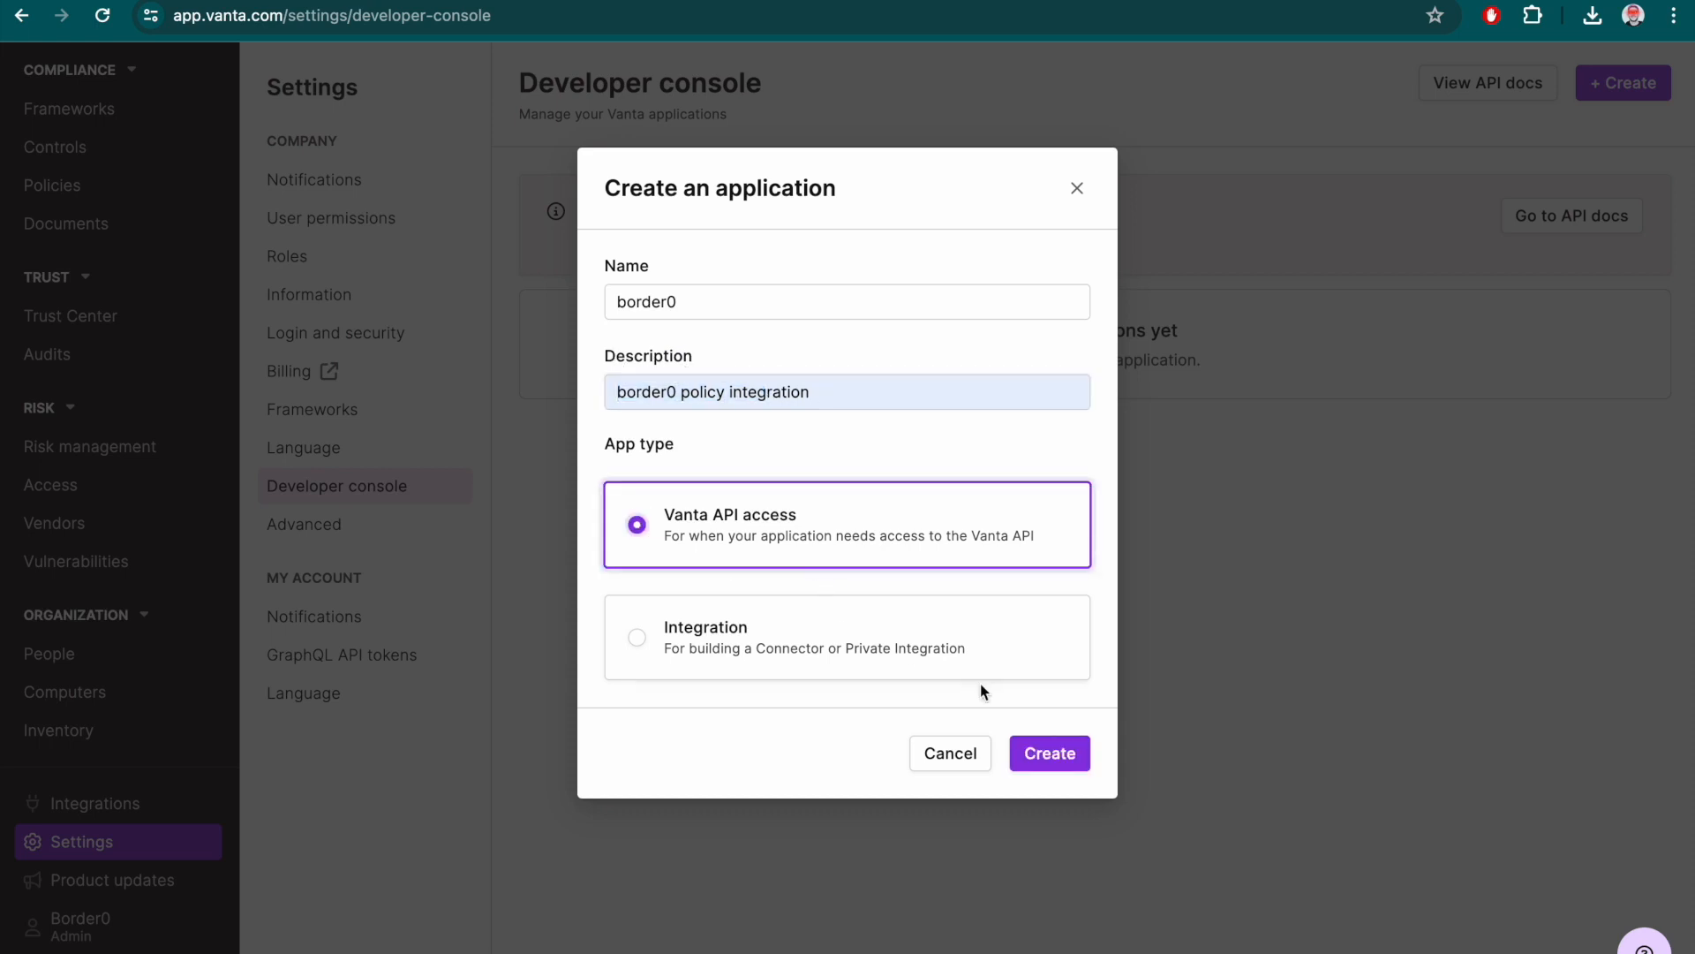
pyautogui.click(1055, 754)
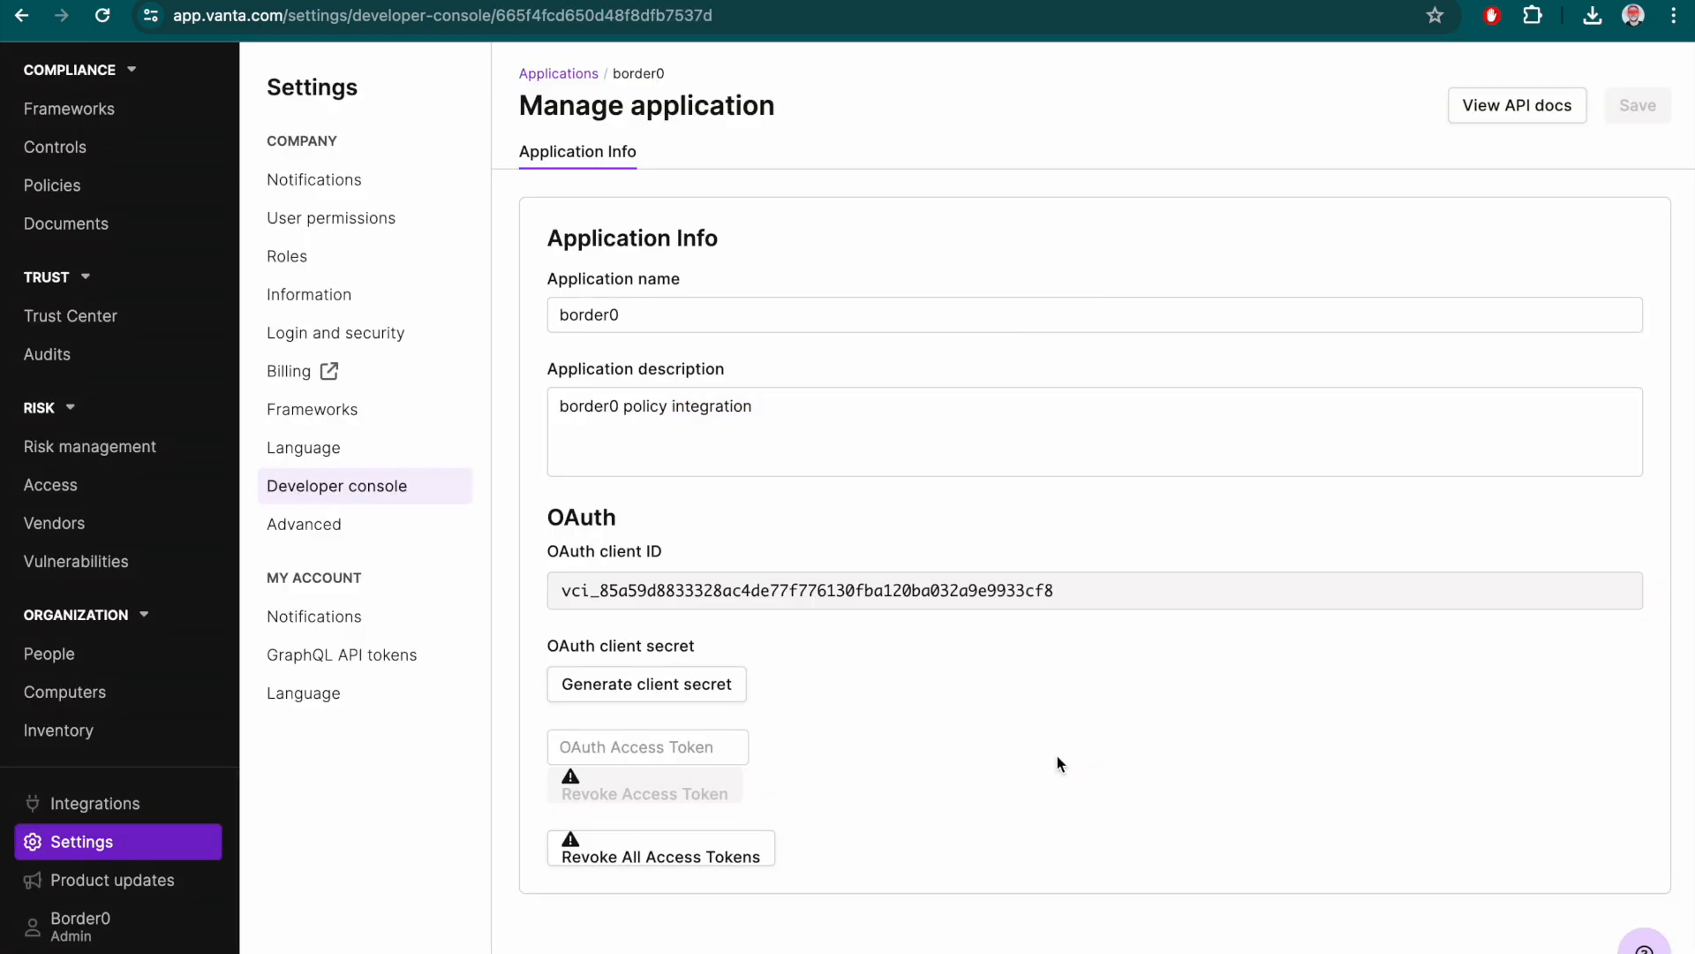
# Copy the application's OAuth client ID into the Client ID of the Vanta integration form in Border0
pyautogui.moveTo(558, 591); pyautogui.dragTo(1081, 596)
pyautogui.press('super+c')
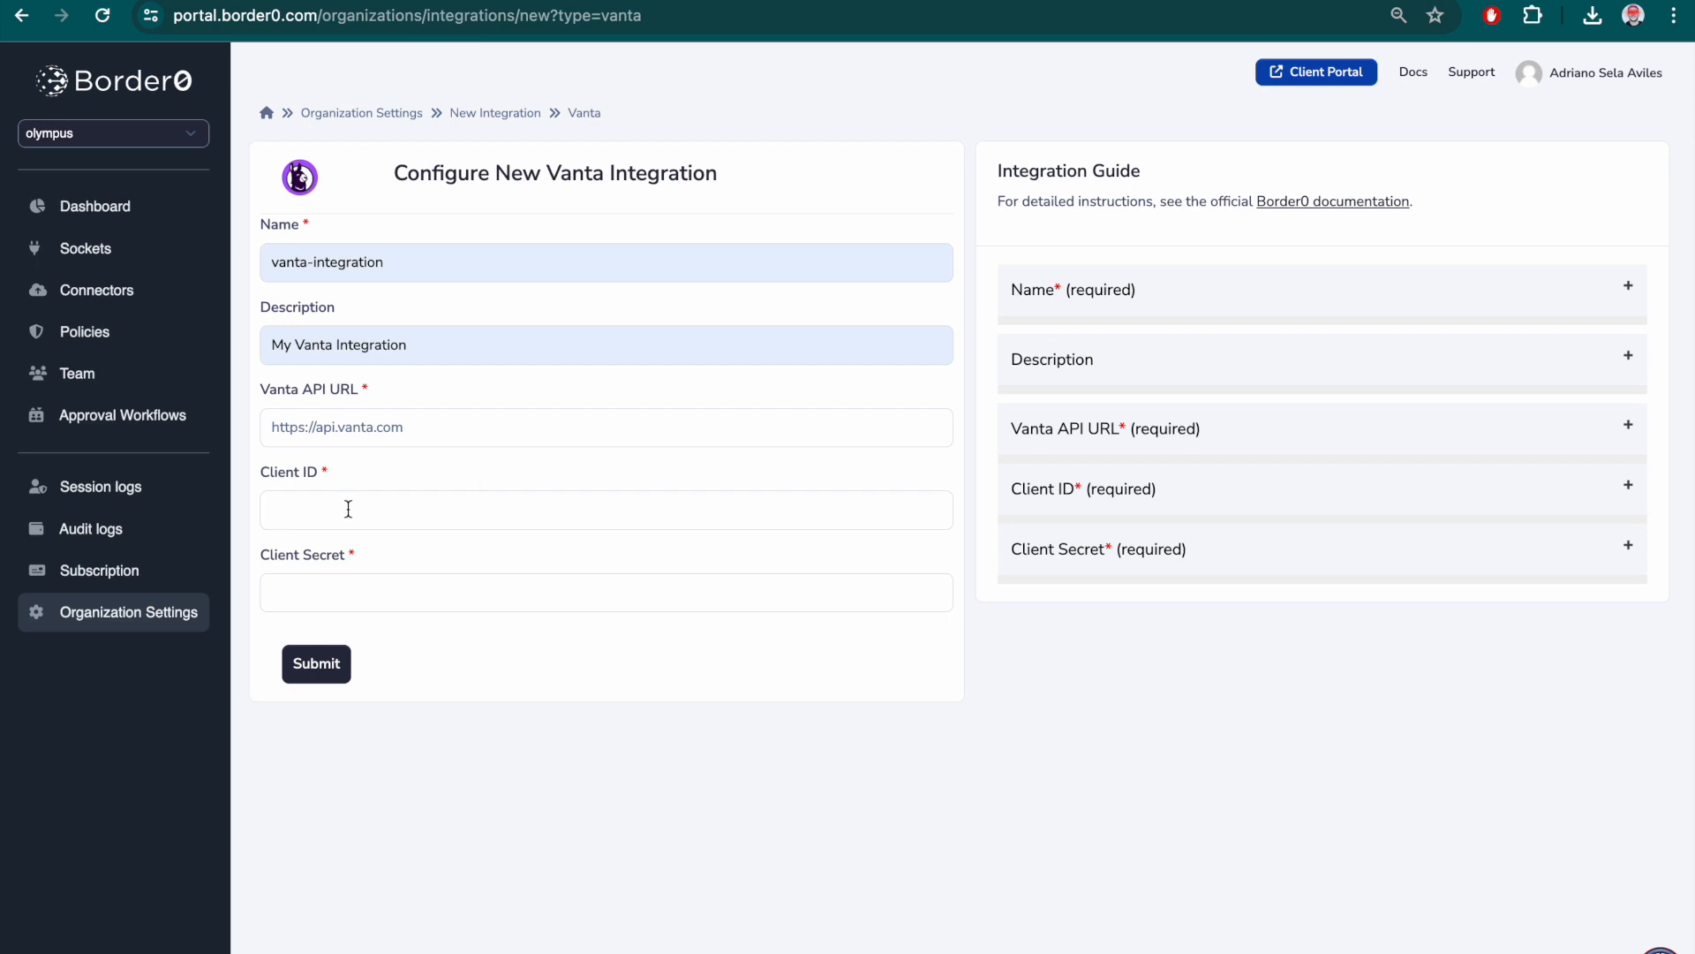
pyautogui.click(348, 508)
pyautogui.press('super+v')
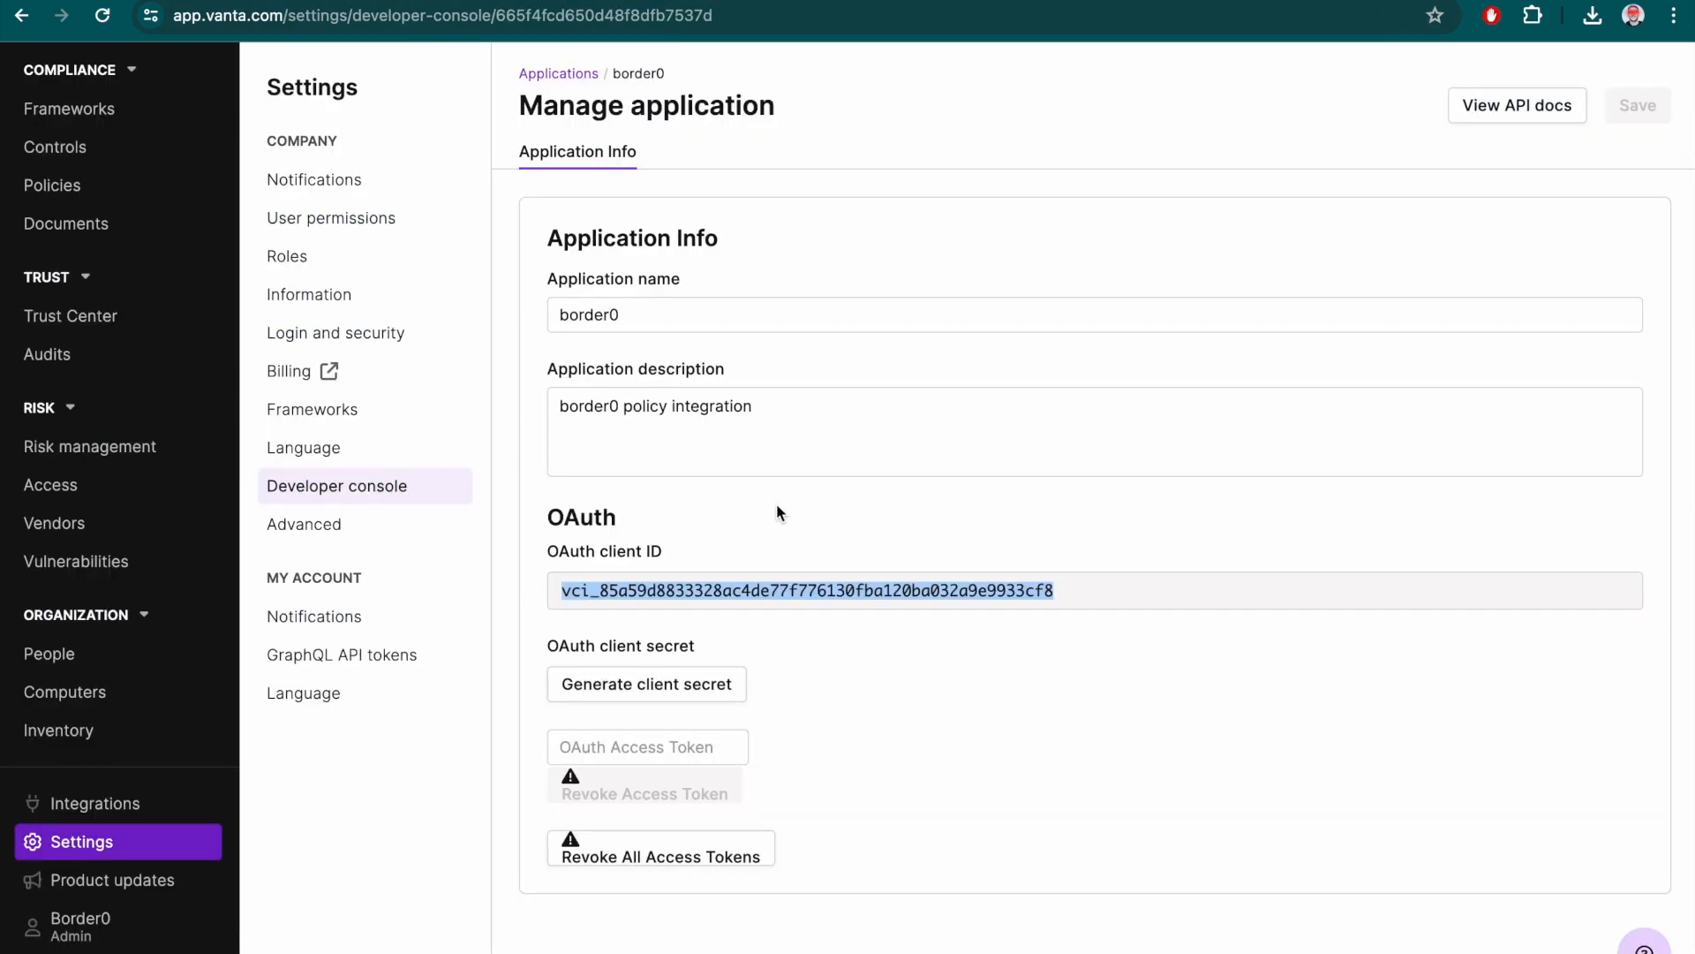
# Generate the OAuth client secret in Vanta, paste it as the Client Secret in Border0, and submit the integration
pyautogui.click(618, 685)
pyautogui.moveTo(562, 713); pyautogui.dragTo(1287, 713)
pyautogui.hotkey('ctrl', 'c')
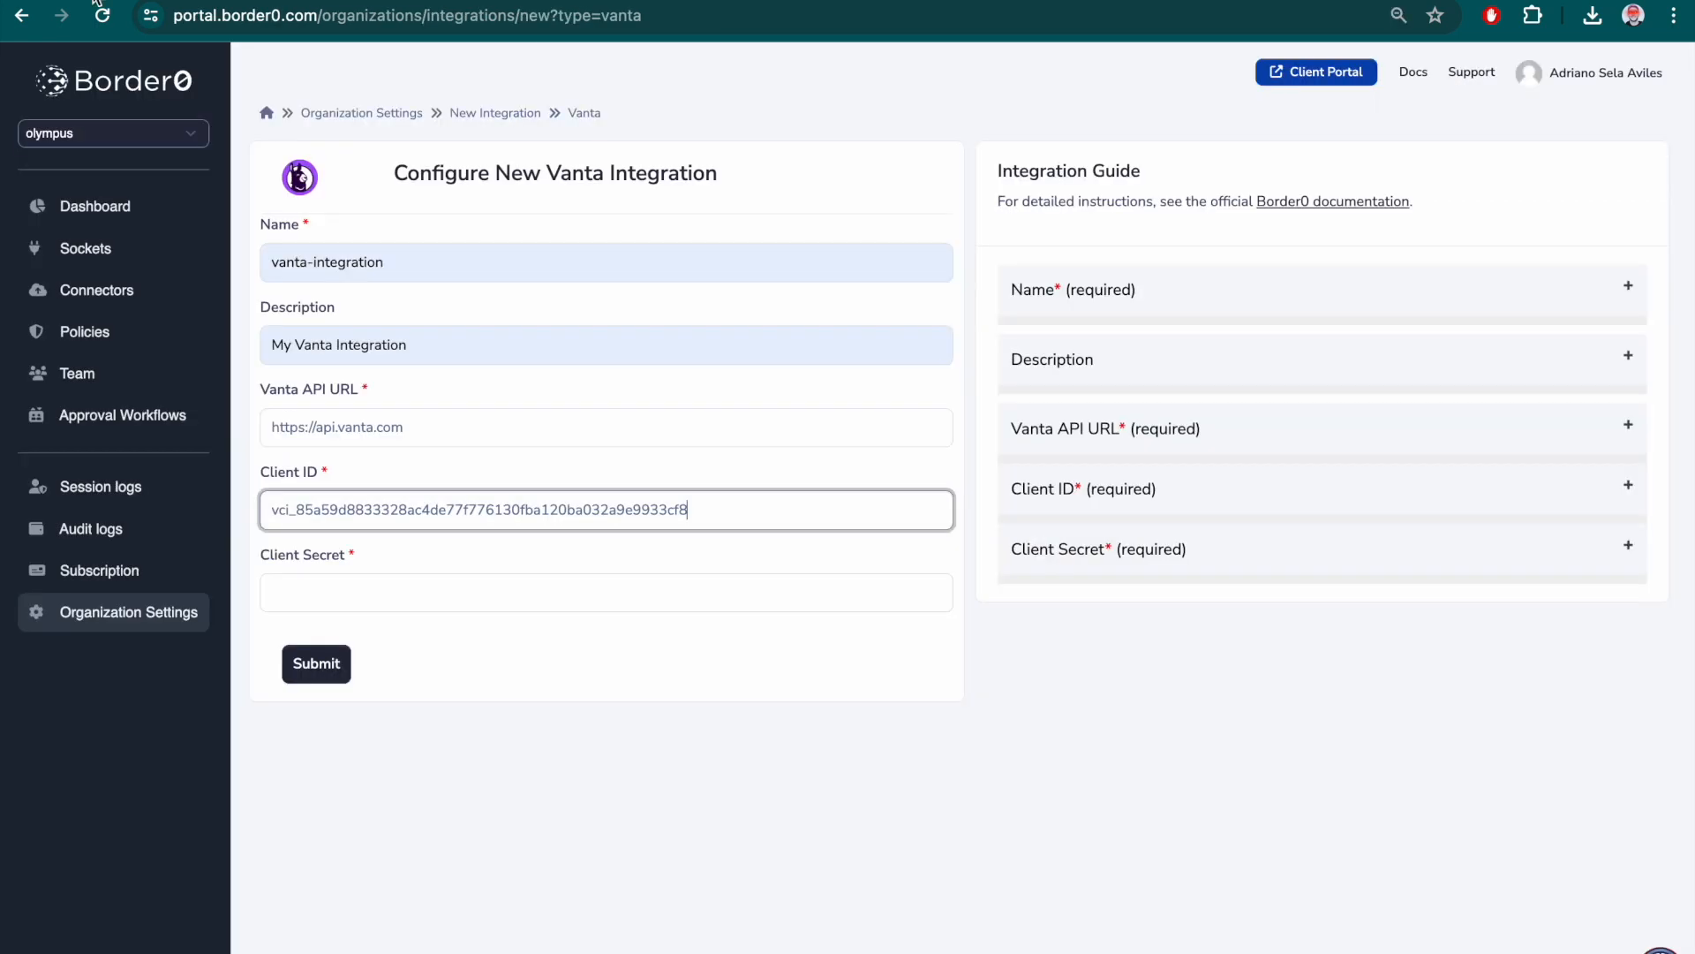
pyautogui.click(369, 590)
pyautogui.hotkey('ctrl', 'v')
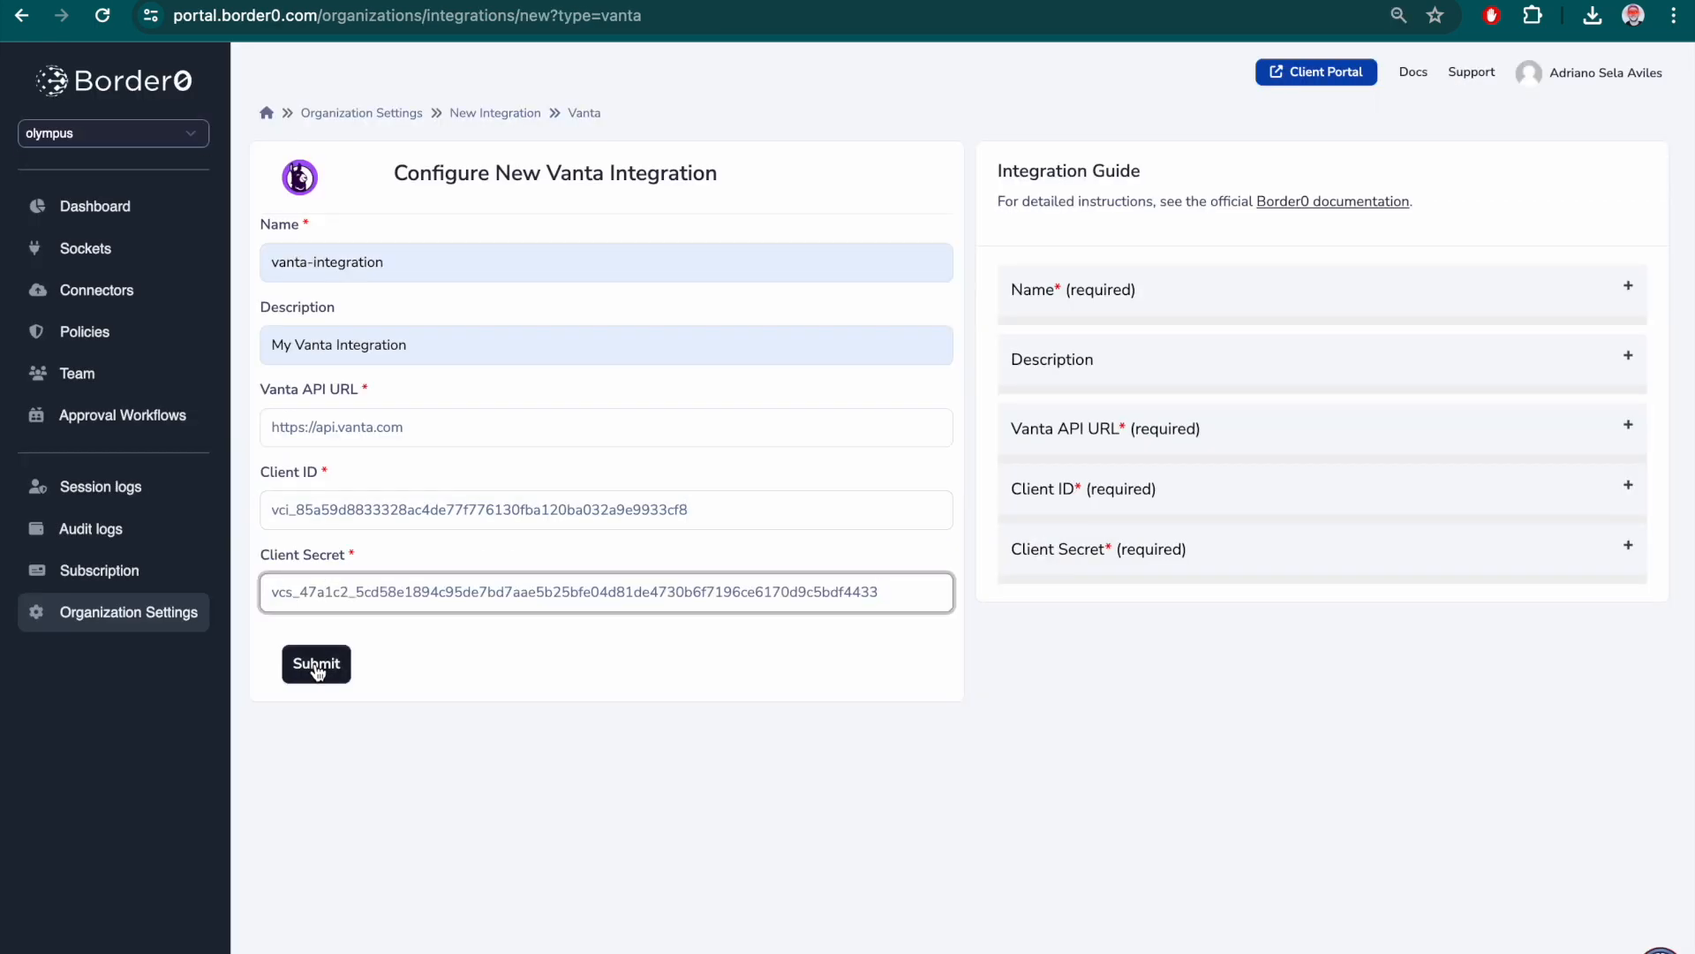
pyautogui.click(317, 664)
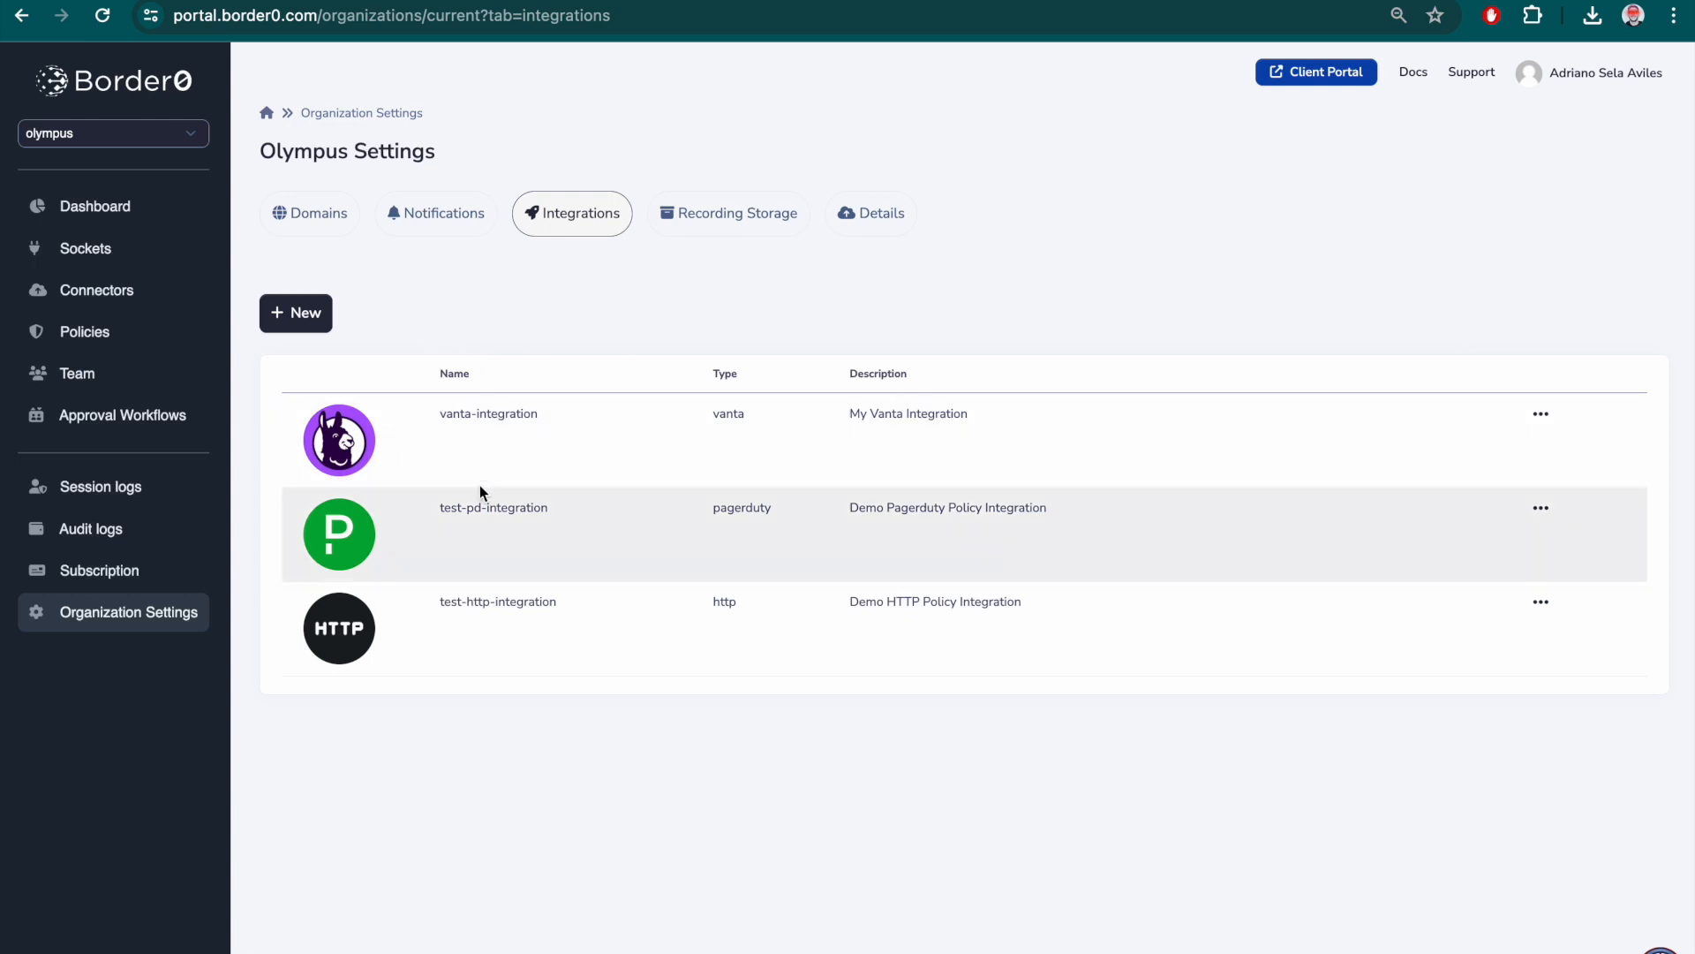
# Open the default policy and examine its allowed socket types and its who, where and when conditions
pyautogui.click(91, 335)
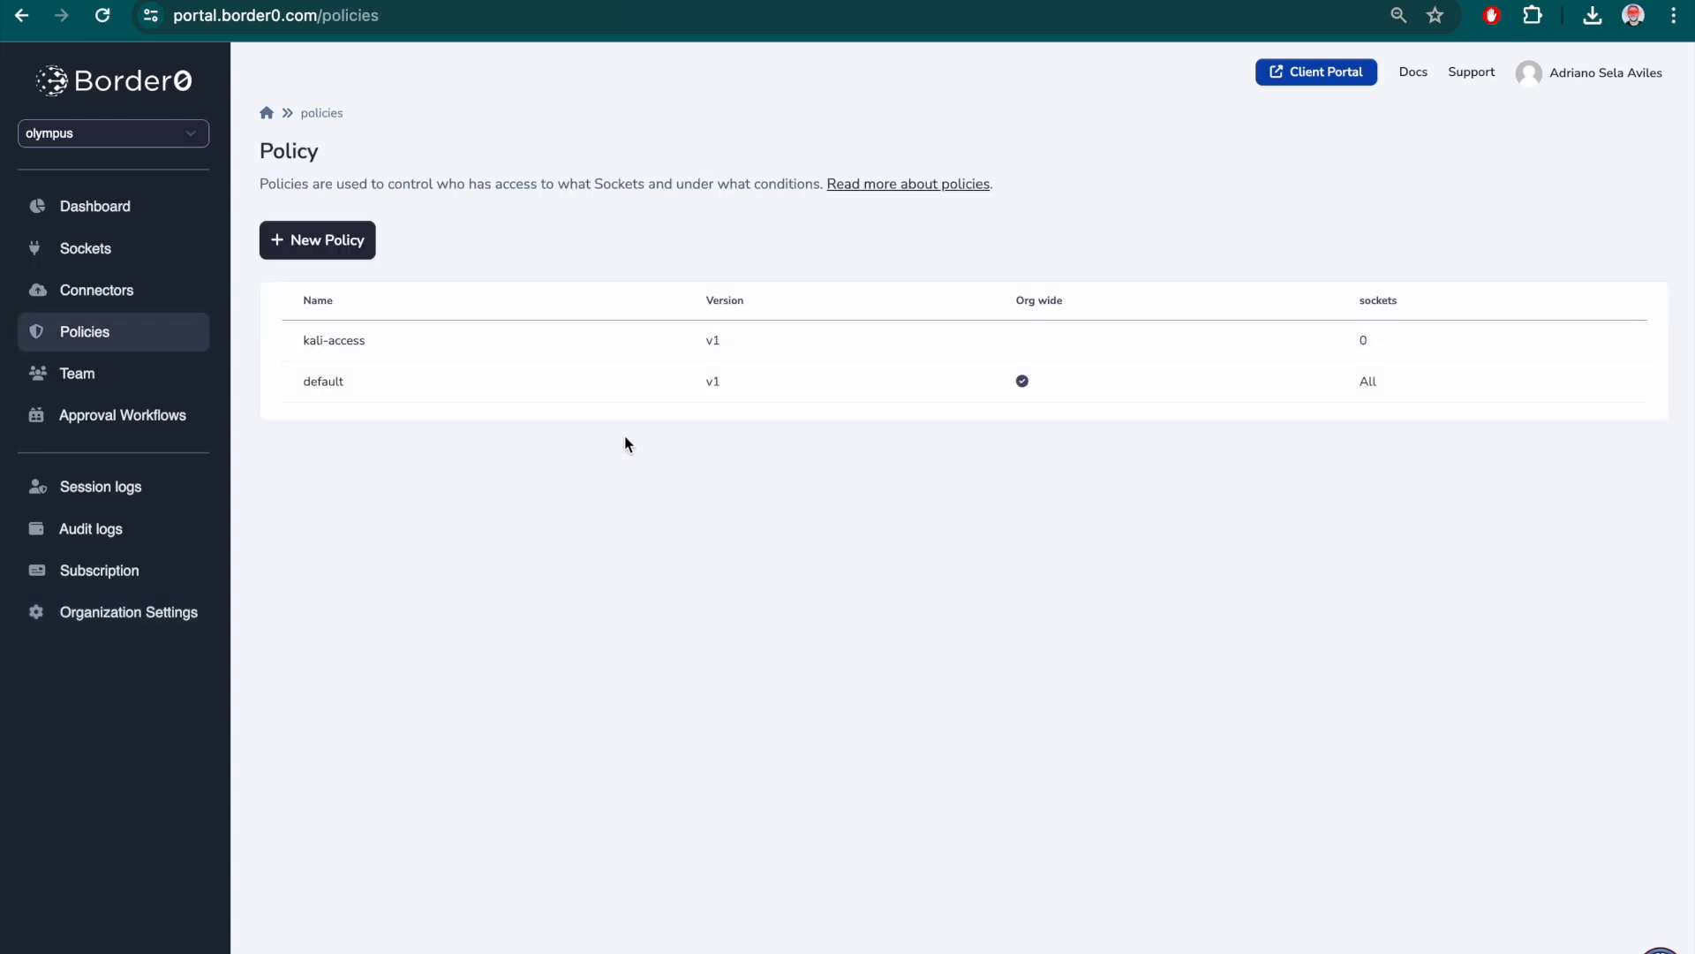
pyautogui.click(332, 394)
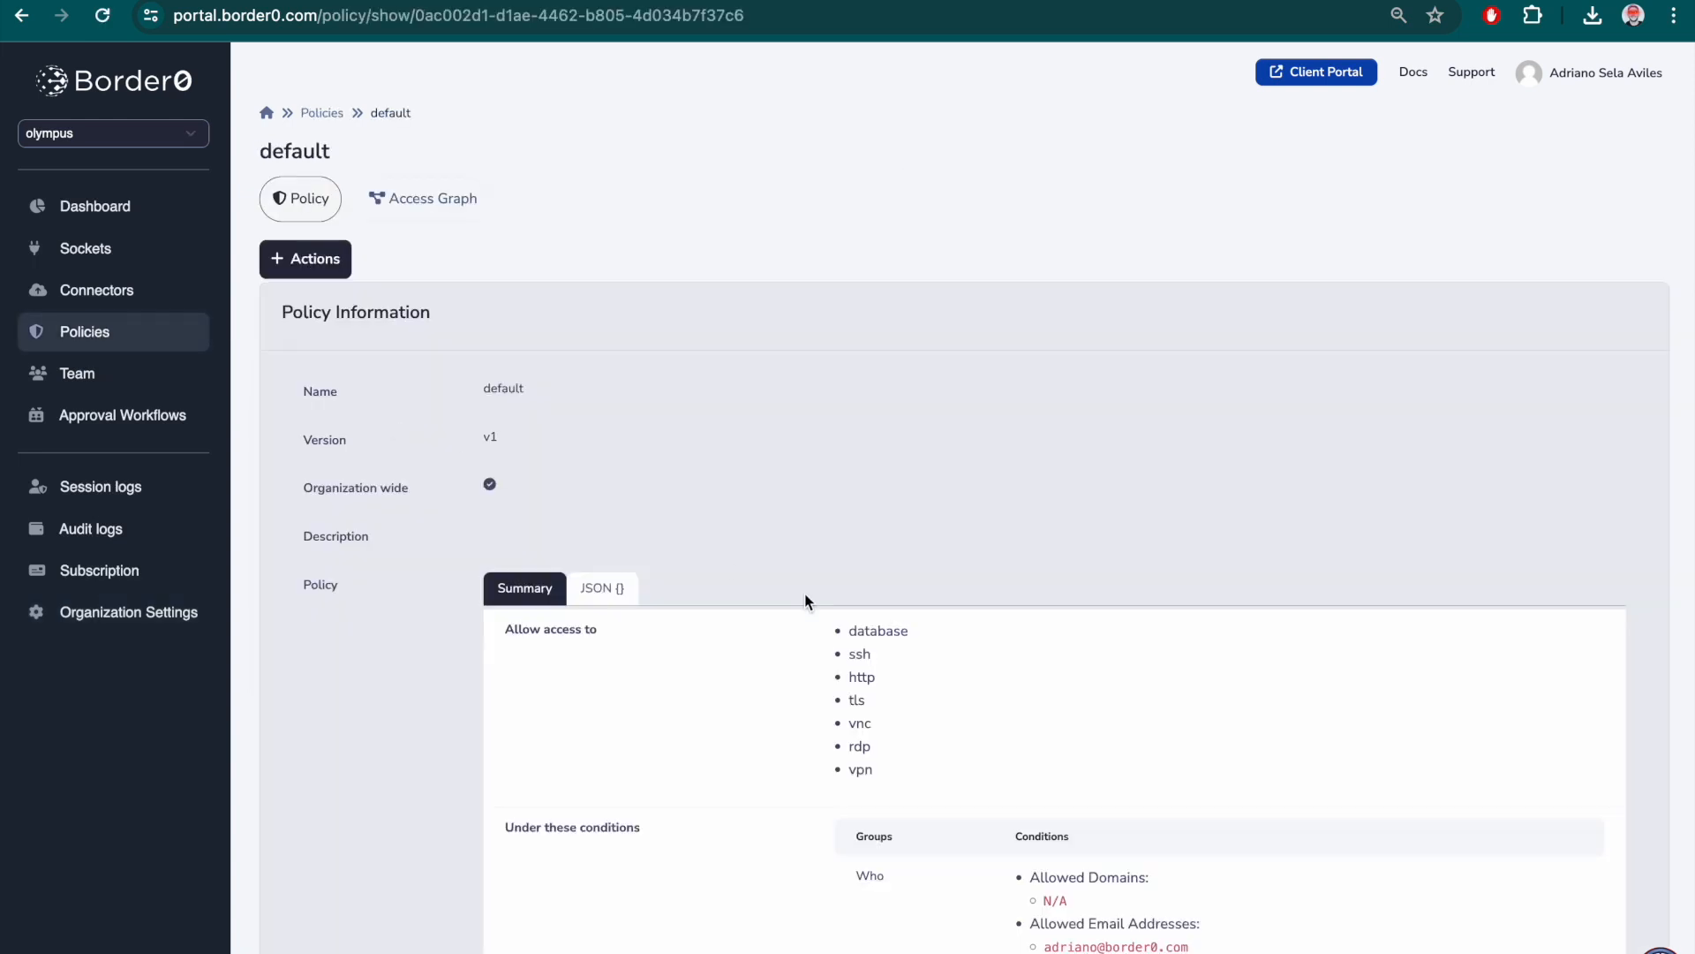
pyautogui.scroll(-4, 804, 592)
pyautogui.moveTo(1046, 635); pyautogui.dragTo(1248, 638)
pyautogui.click(1248, 638)
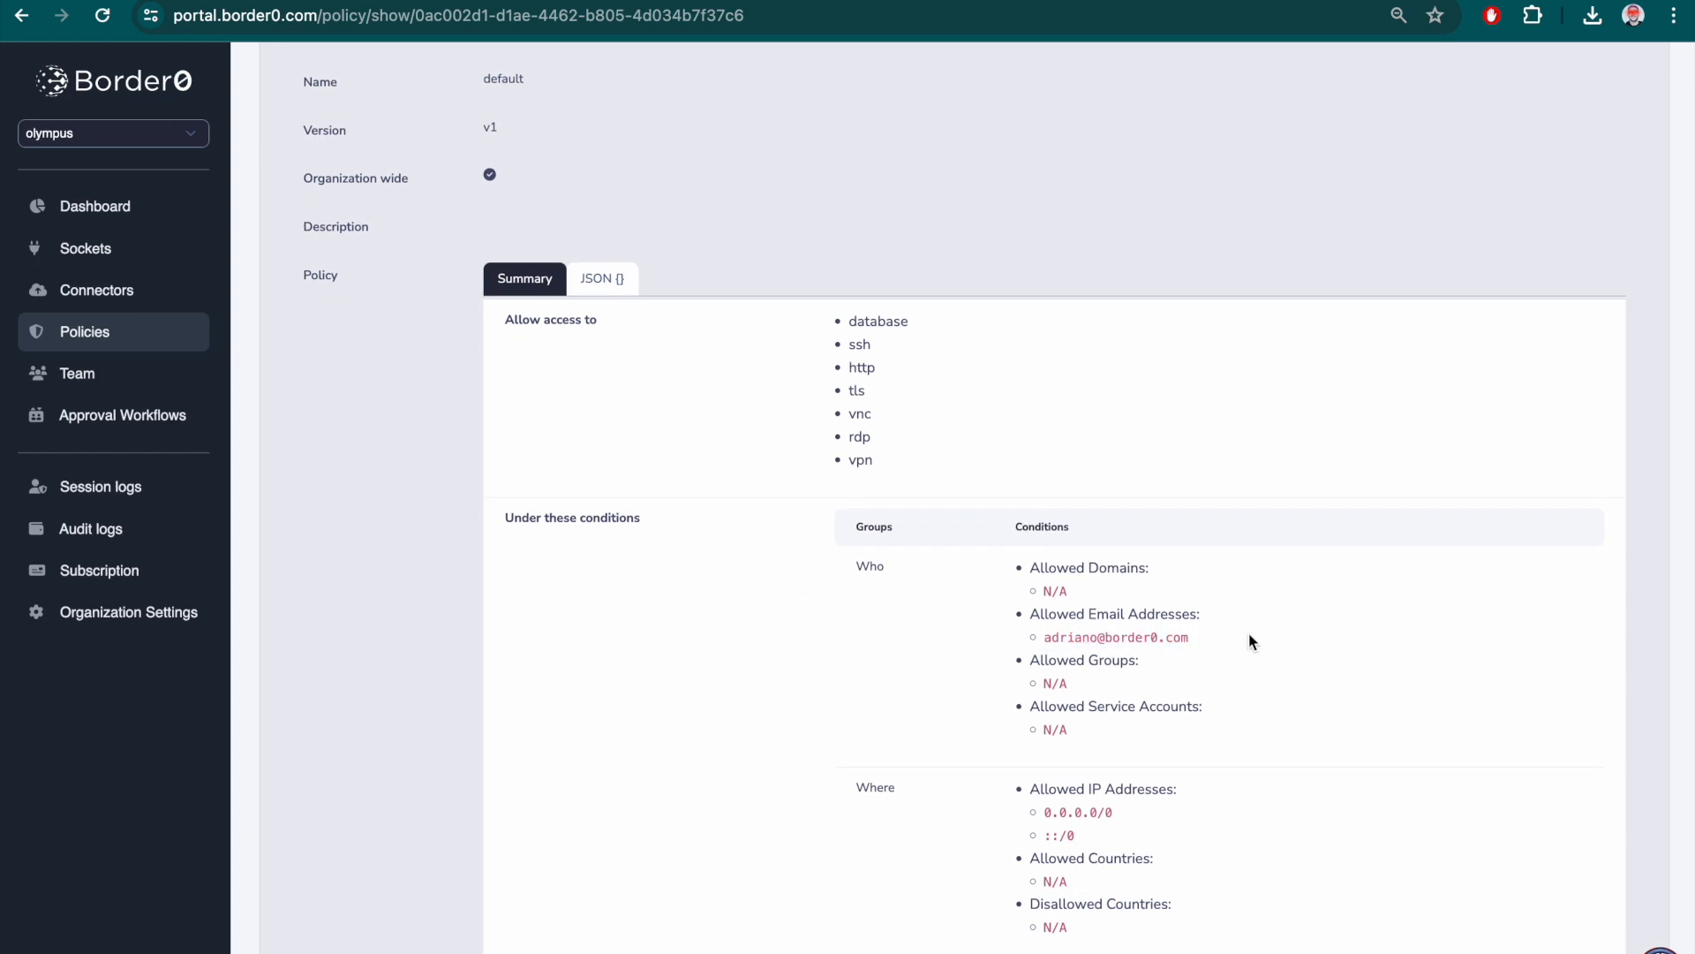
pyautogui.scroll(-2, 1248, 637)
pyautogui.scroll(4, 1248, 637)
pyautogui.scroll(2, 1249, 641)
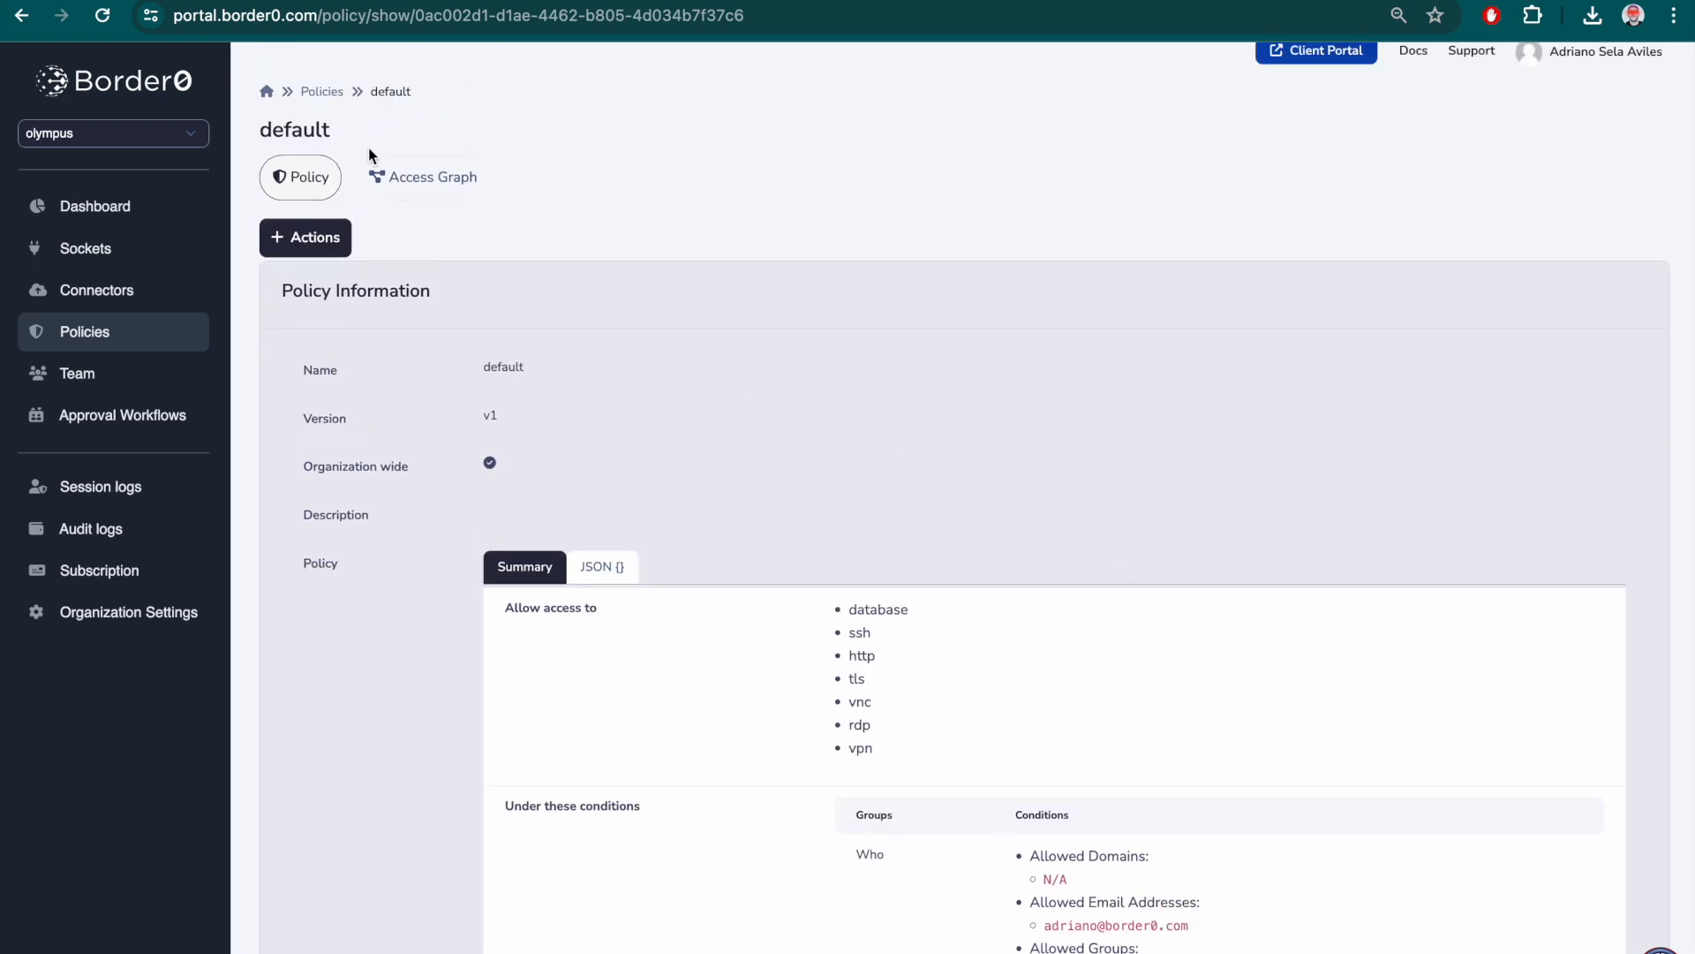
pyautogui.scroll(-5, 662, 533)
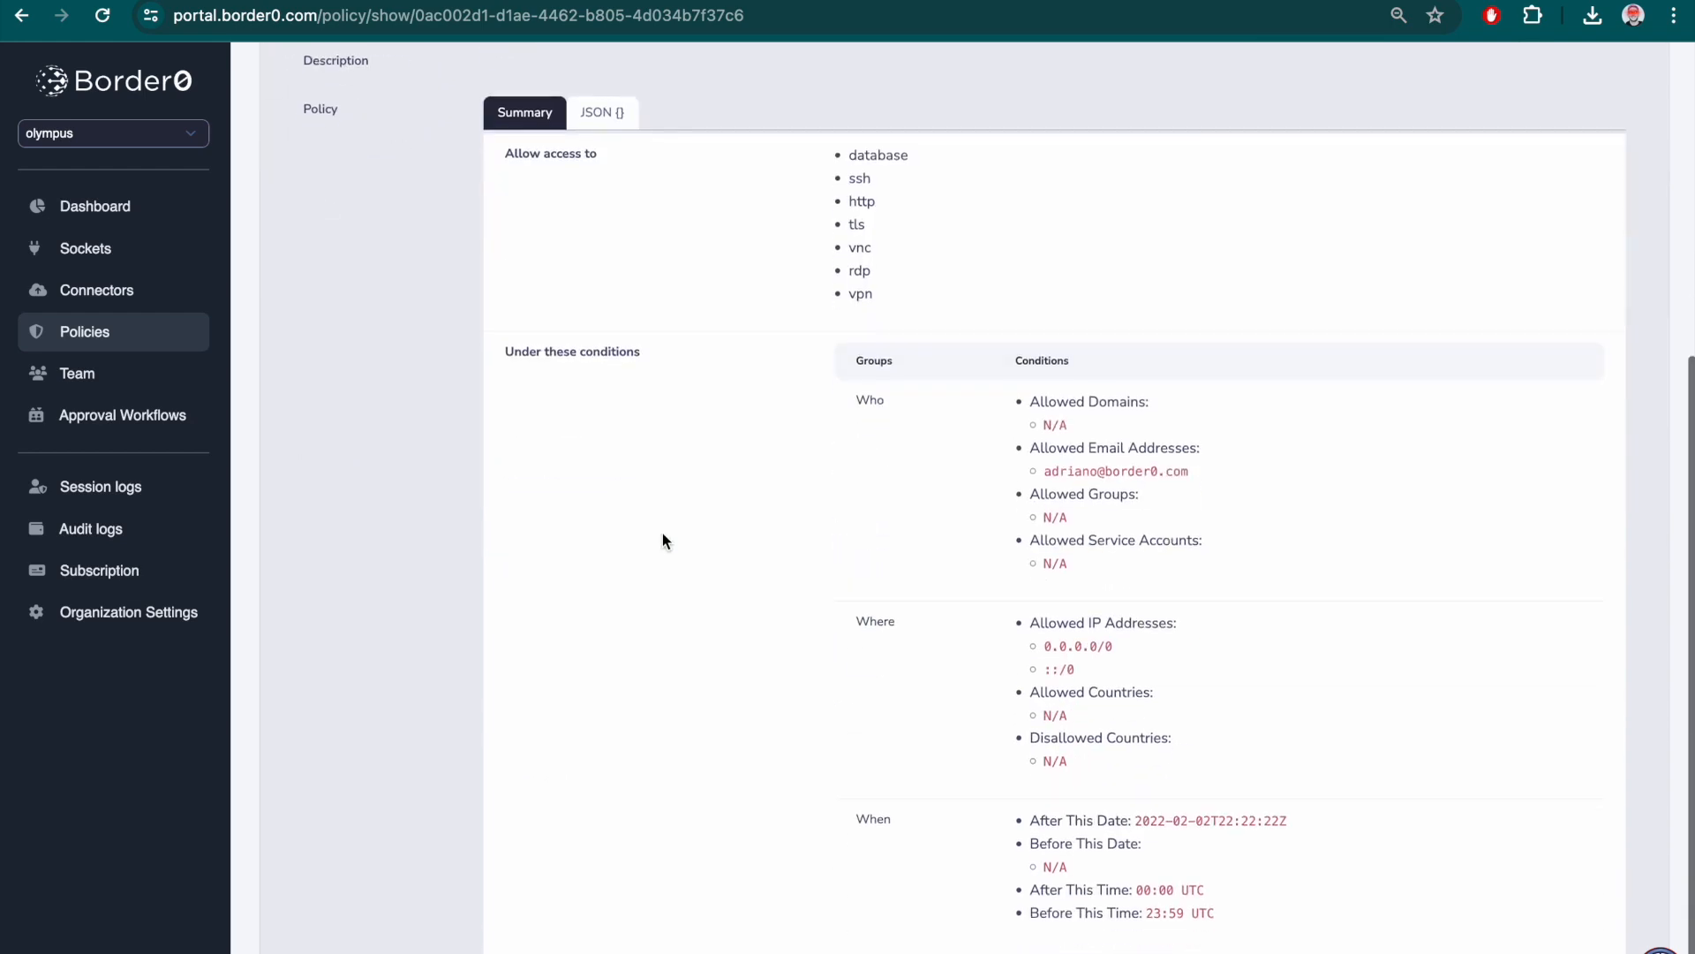
pyautogui.scroll(2, 325, 209)
pyautogui.scroll(2, 326, 208)
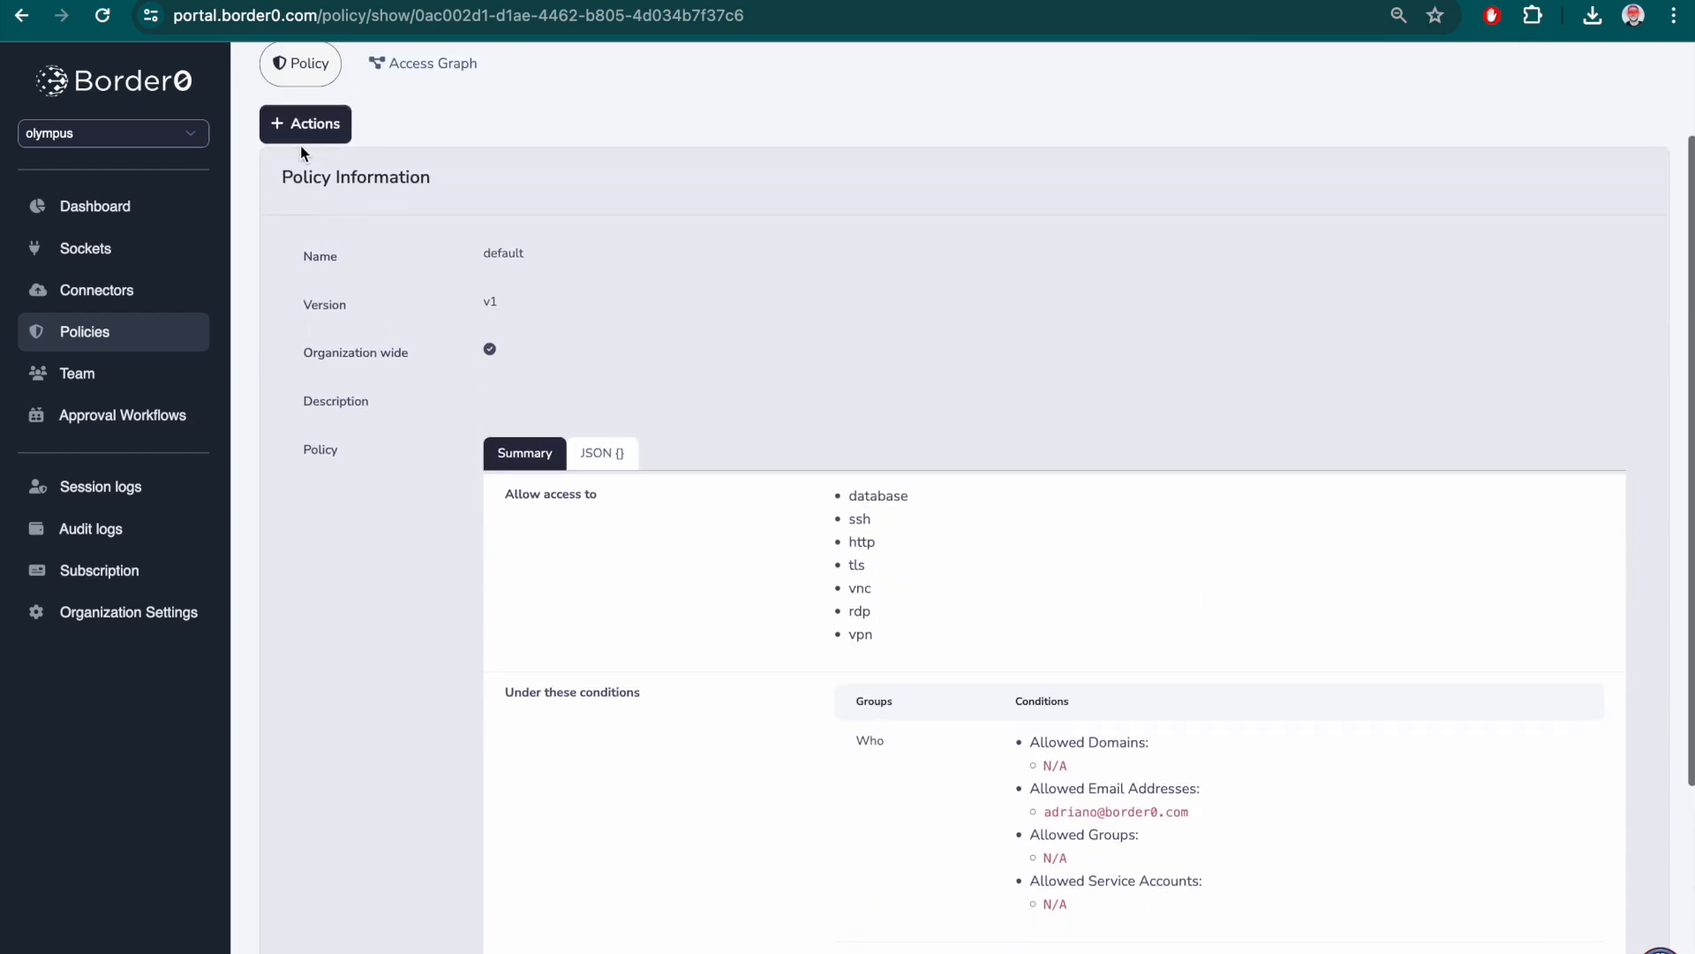
# Edit the default policy and add an integration of type vanta that uses "vanta-integration"
pyautogui.click(301, 138)
pyautogui.click(318, 176)
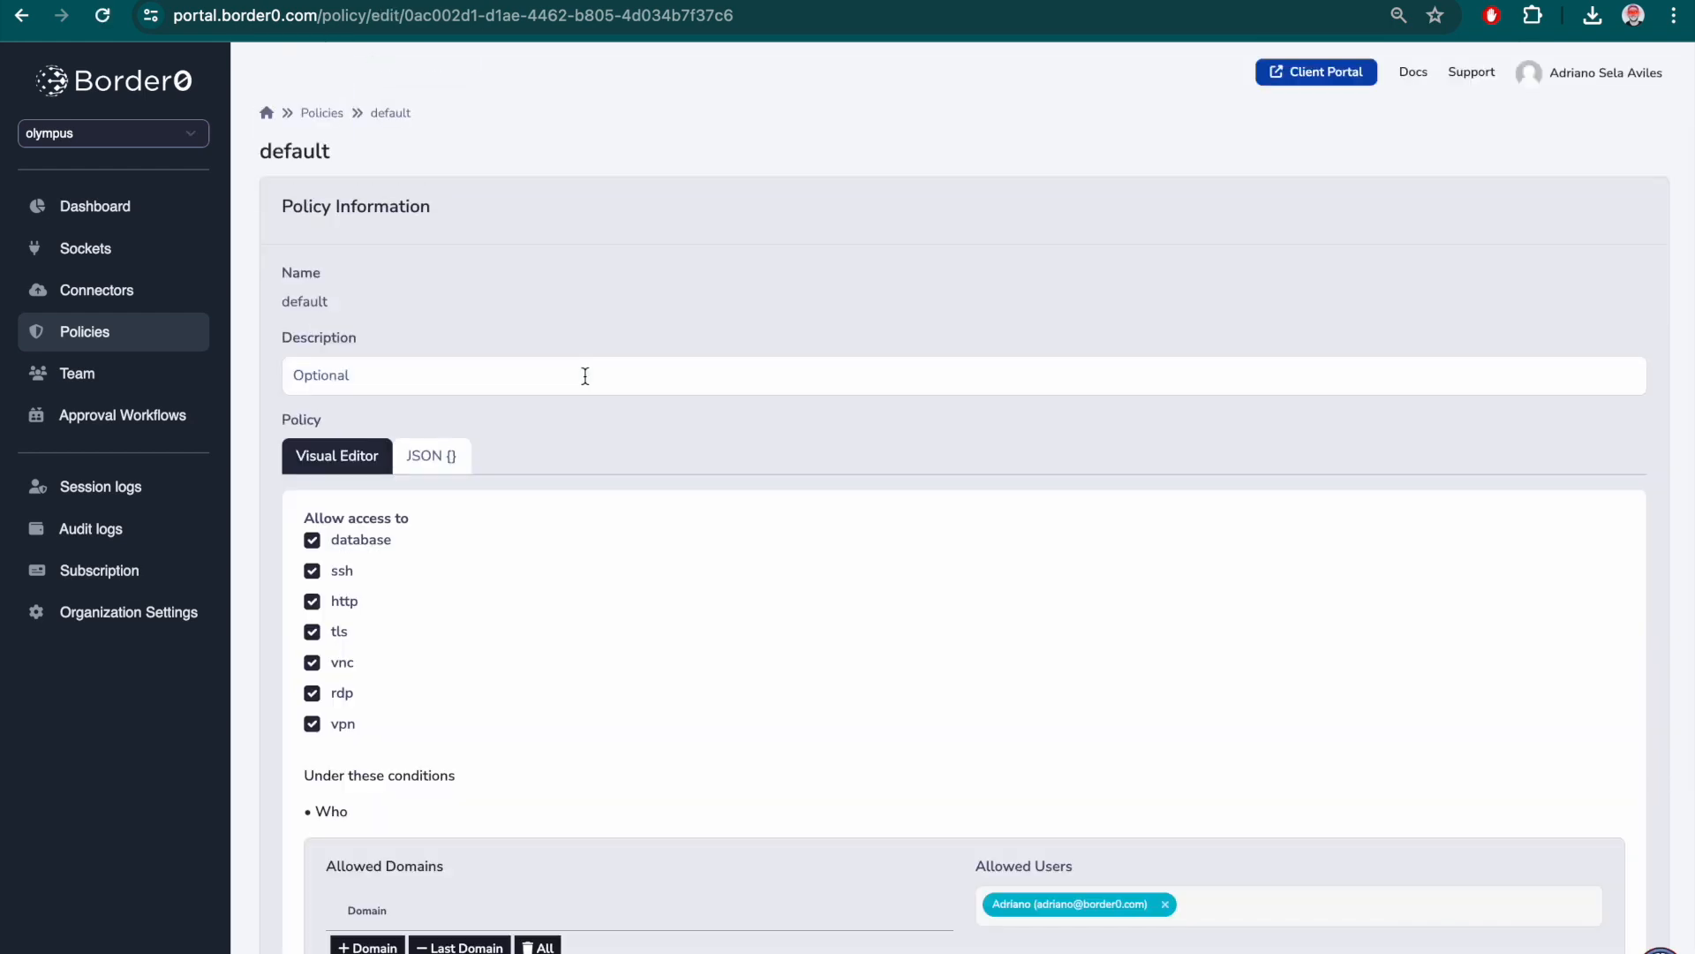
pyautogui.scroll(-10, 516, 654)
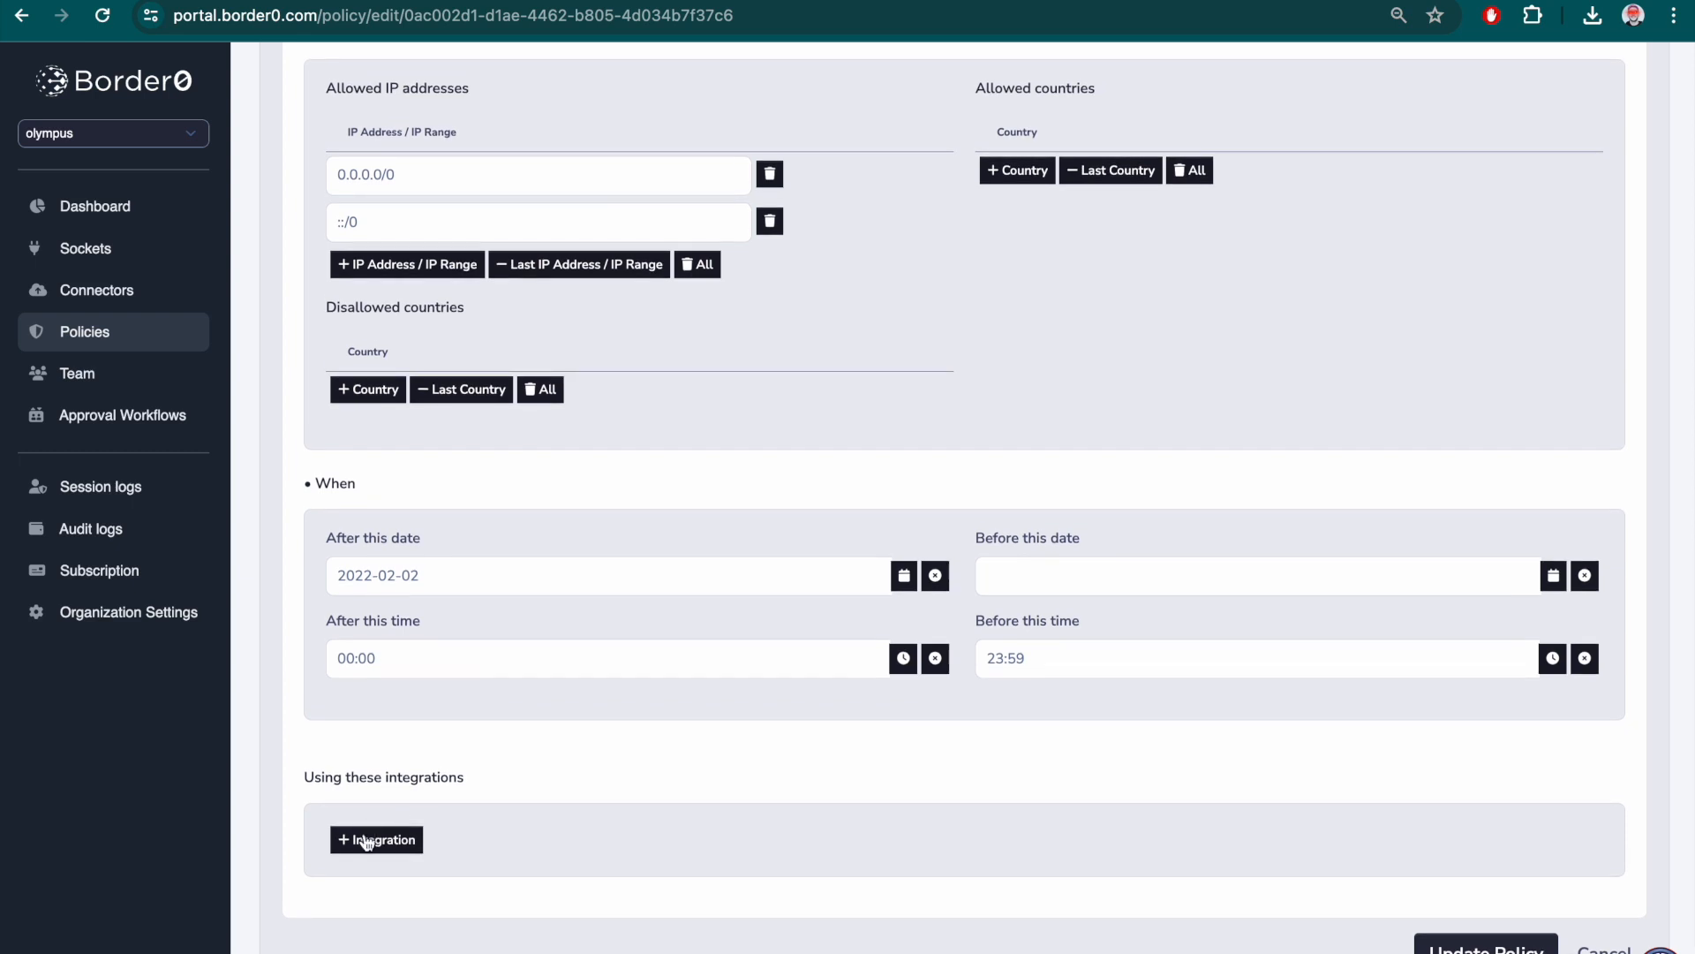
pyautogui.click(362, 838)
pyautogui.scroll(-4, 507, 824)
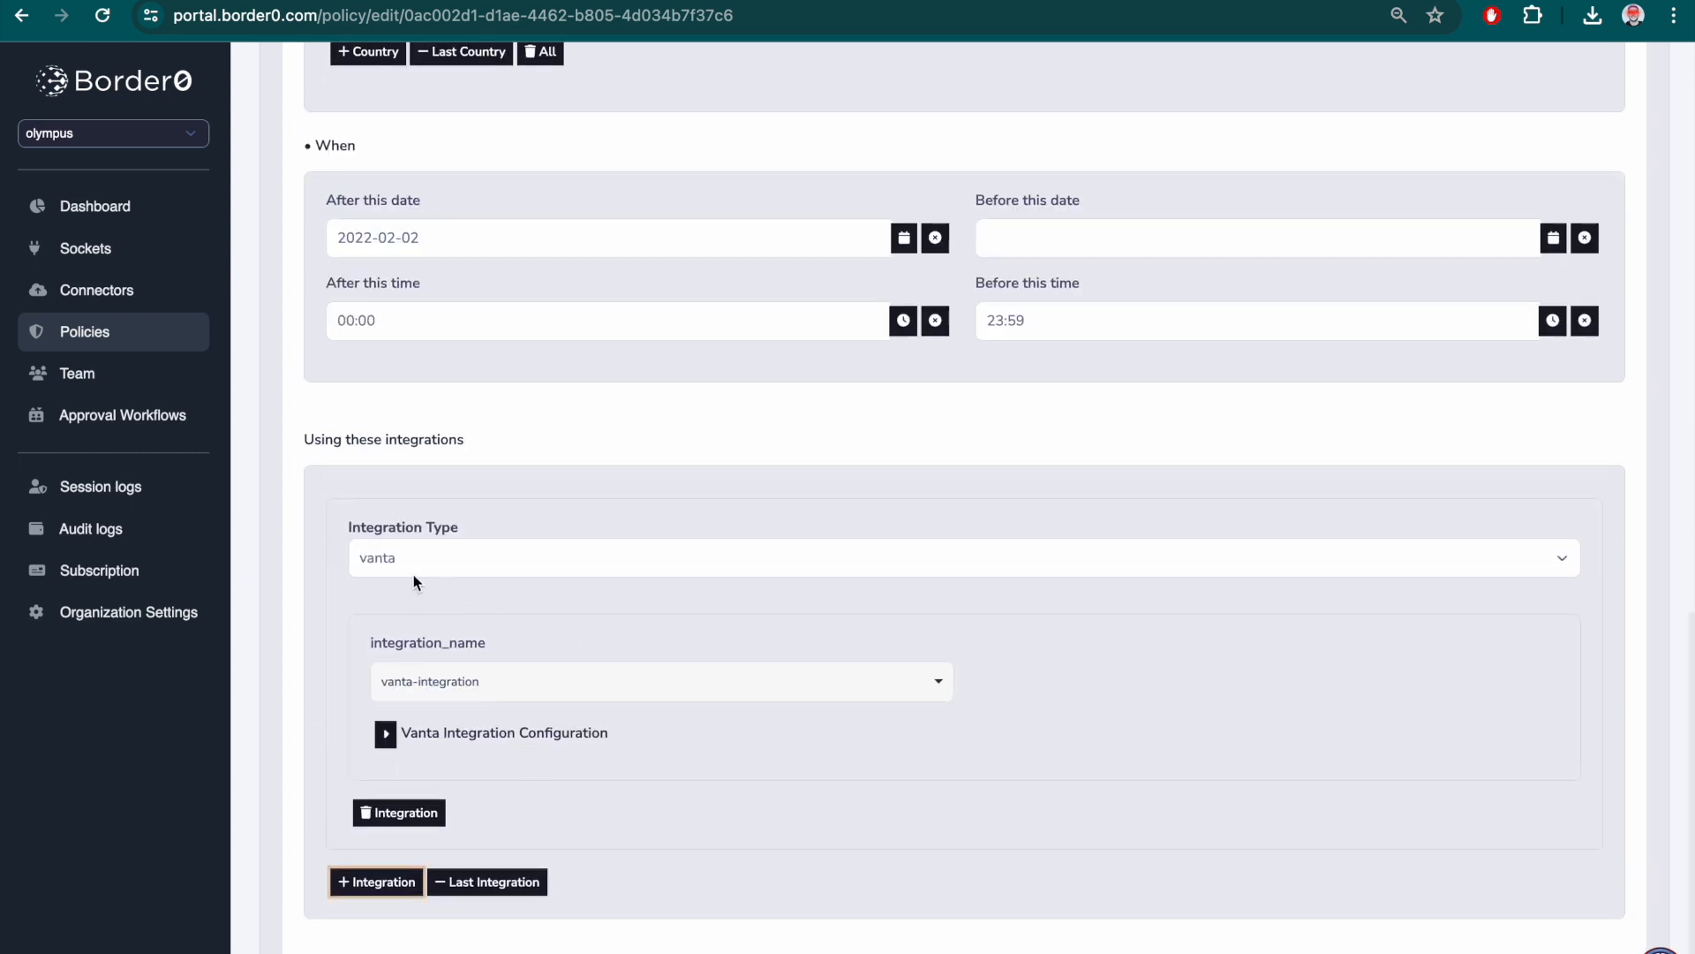
pyautogui.click(422, 551)
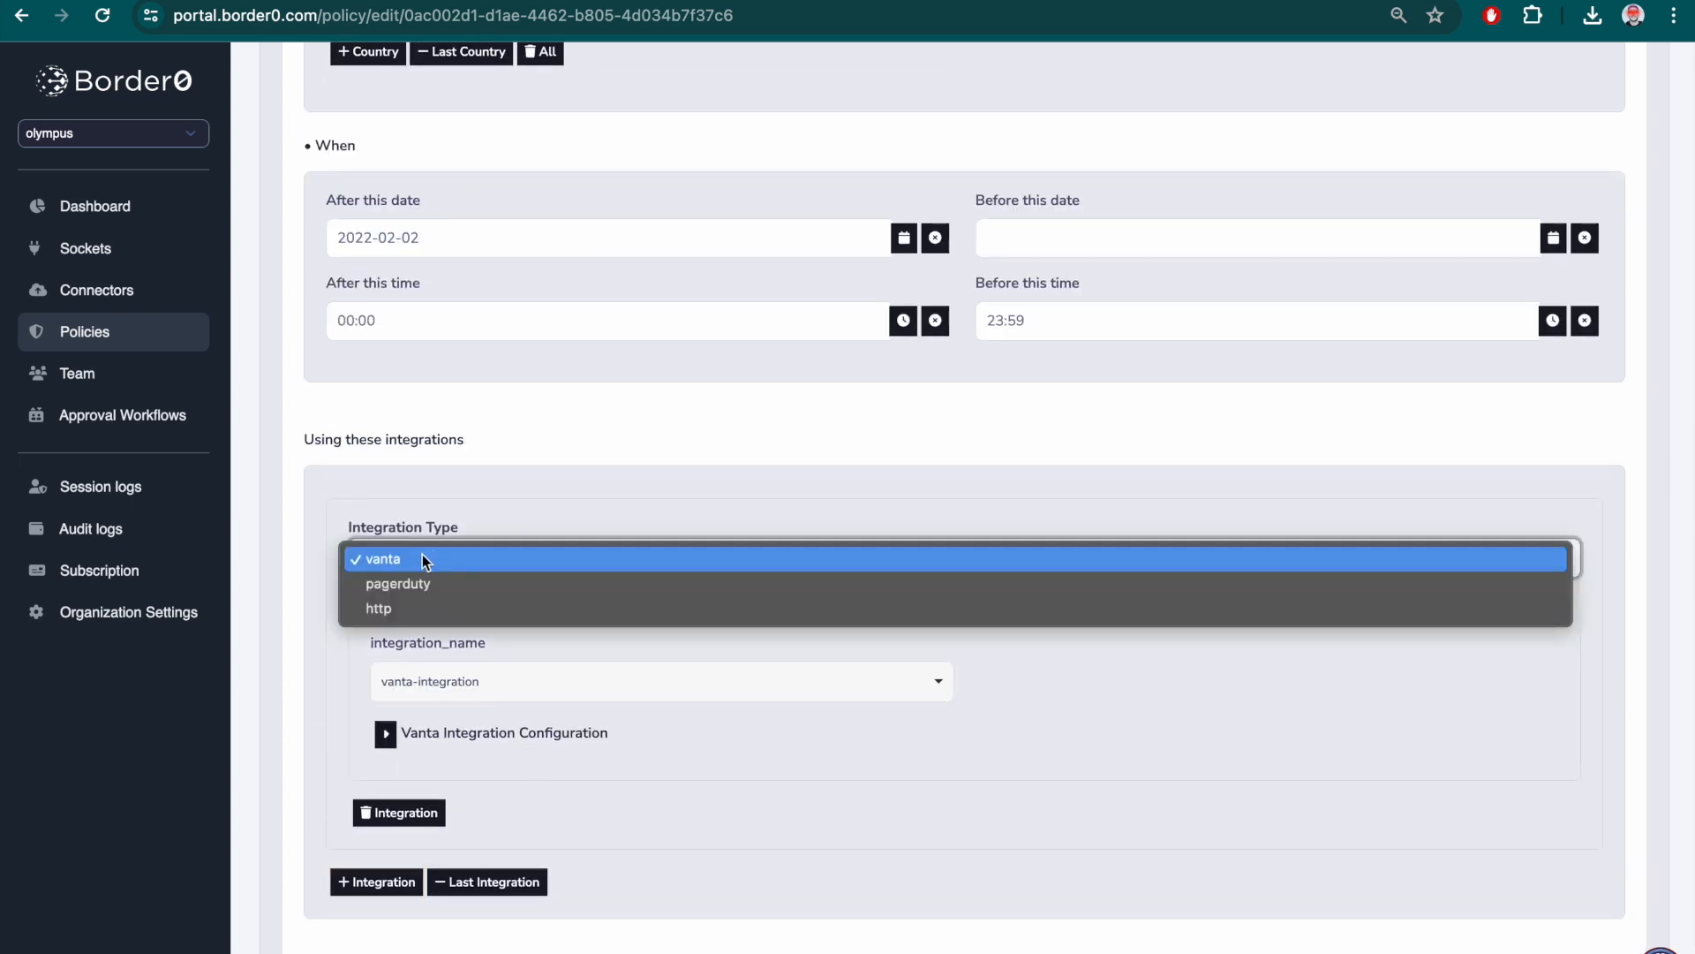
pyautogui.click(422, 554)
pyautogui.click(432, 681)
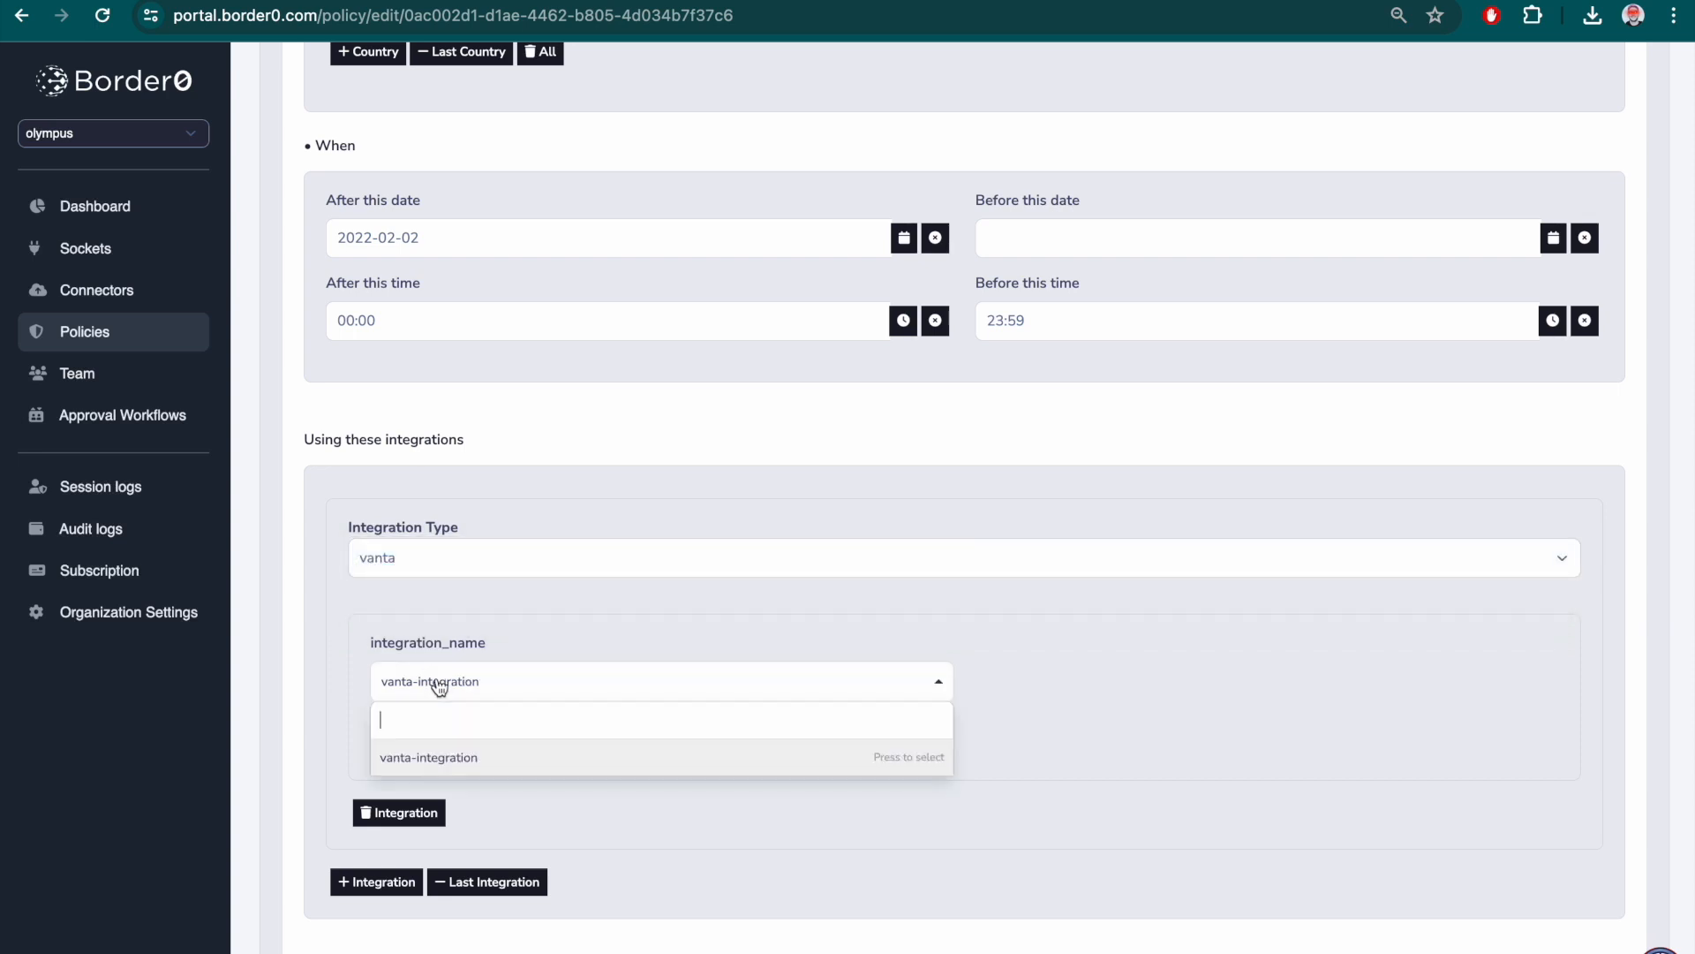
pyautogui.click(548, 638)
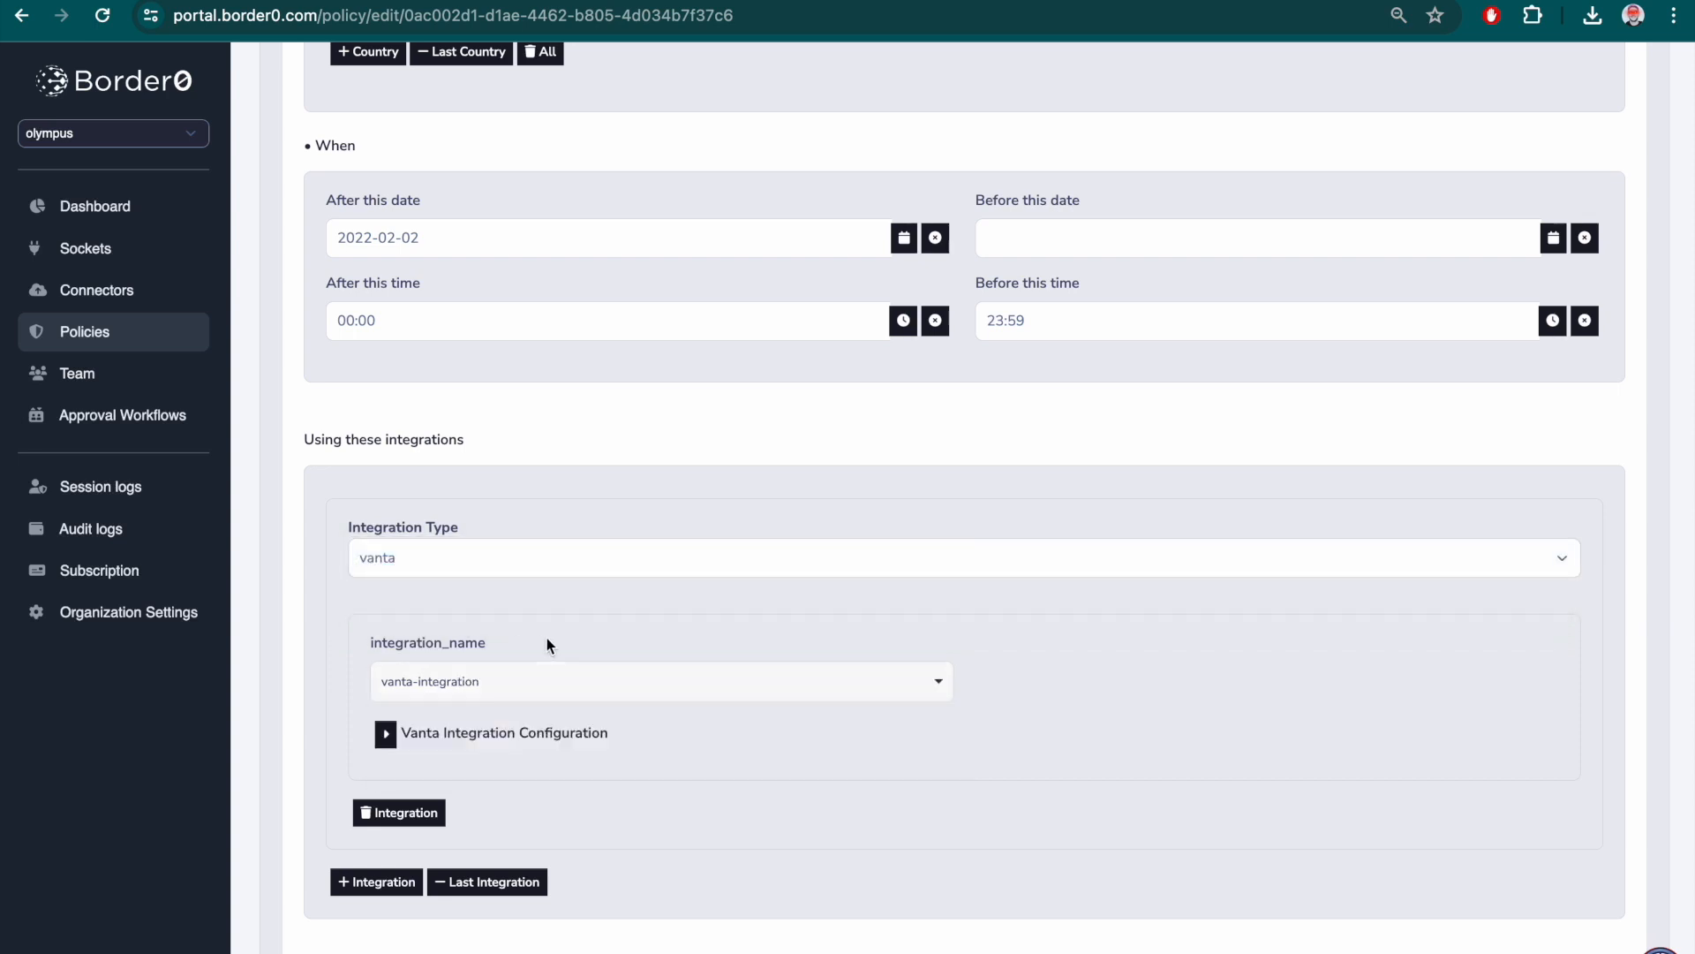
# Expand the Vanta Integration Configuration of the added integration to show its requirement options
pyautogui.scroll(-1, 480, 749)
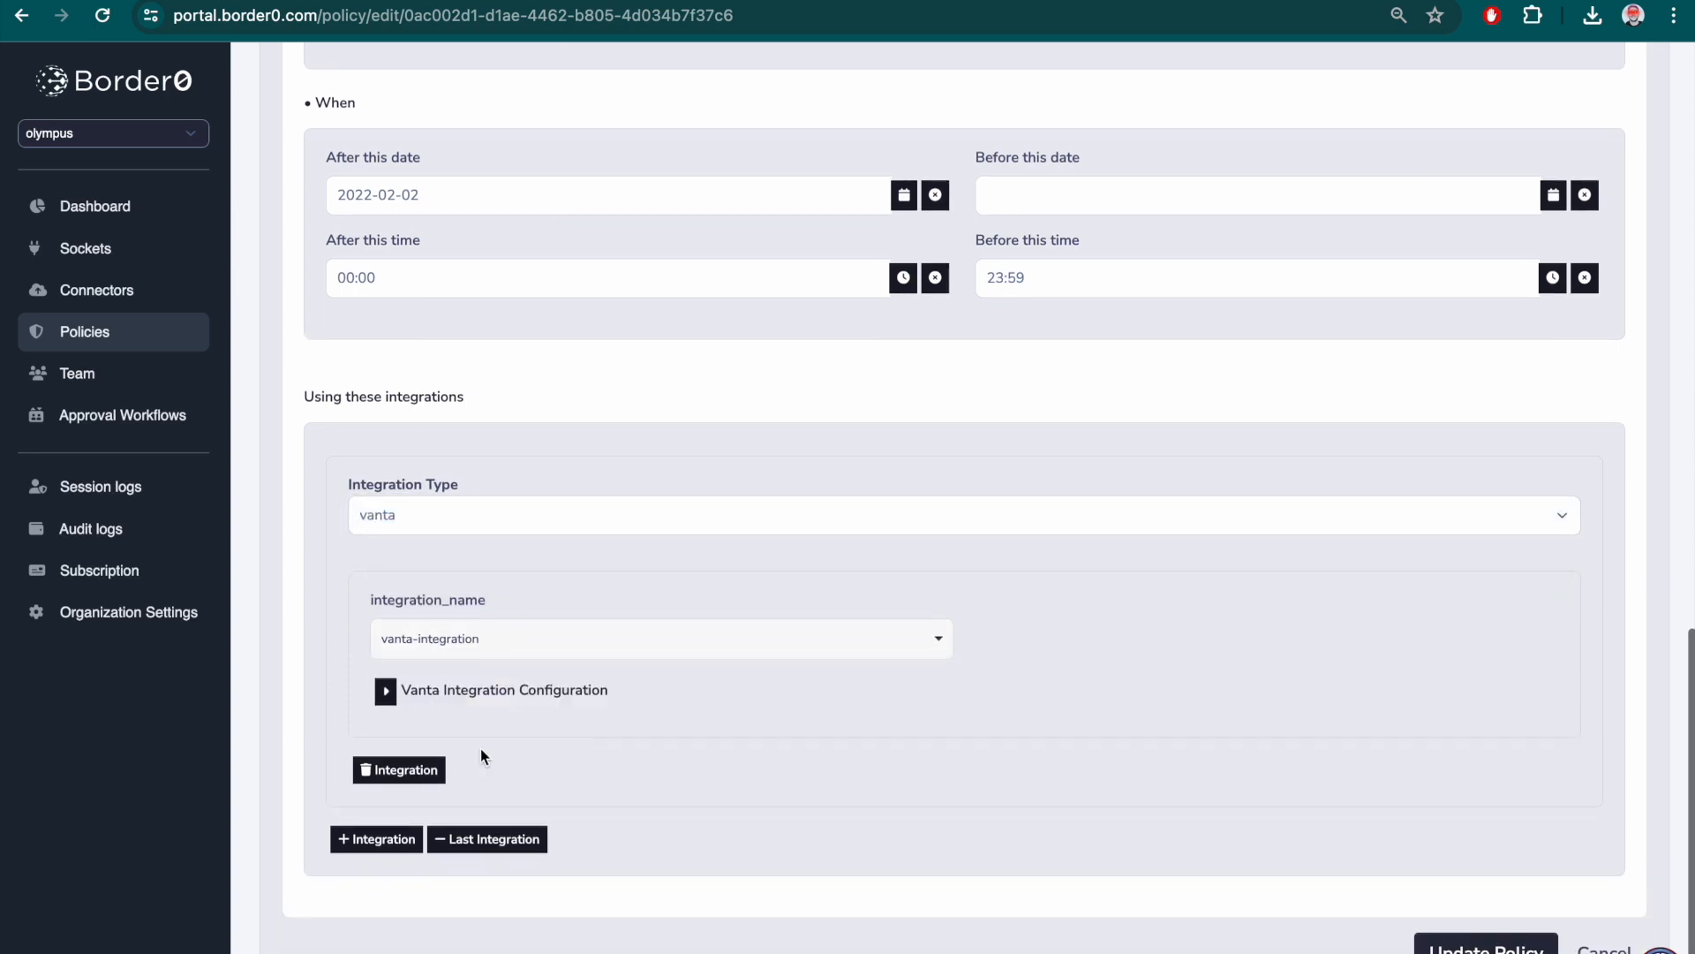
pyautogui.click(386, 698)
pyautogui.scroll(-2, 618, 663)
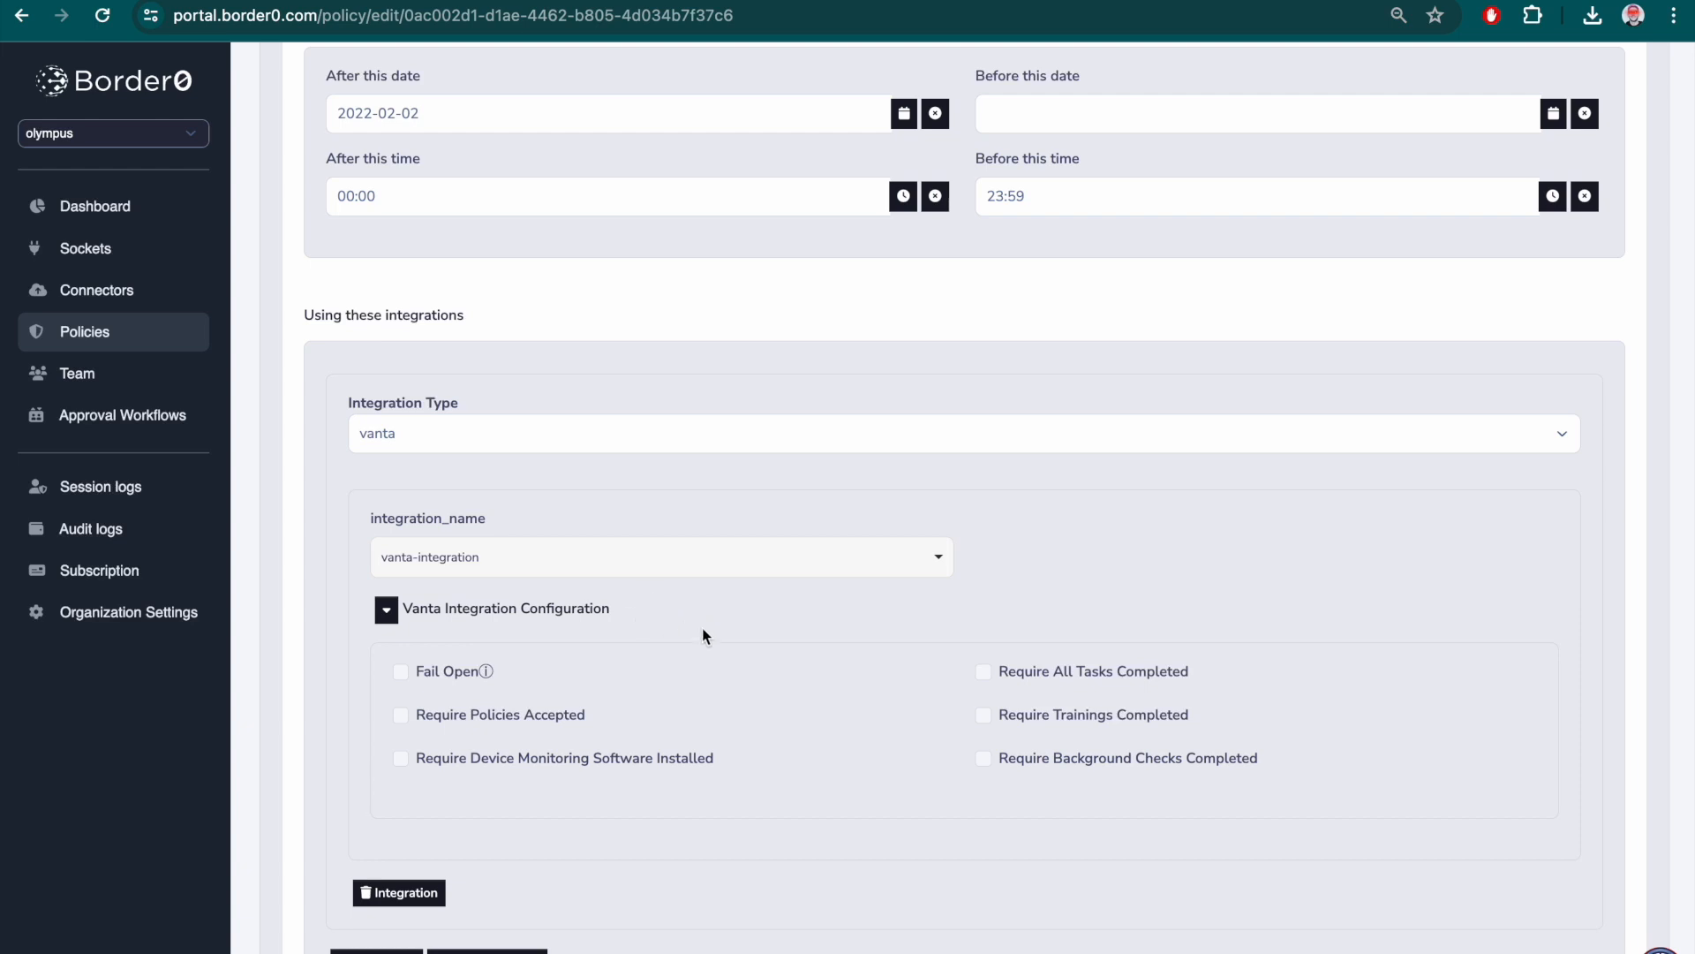
# Require policies accepted, device monitoring software installed, all tasks completed and trainings completed in the Vanta integration configuration
pyautogui.scroll(-1, 704, 634)
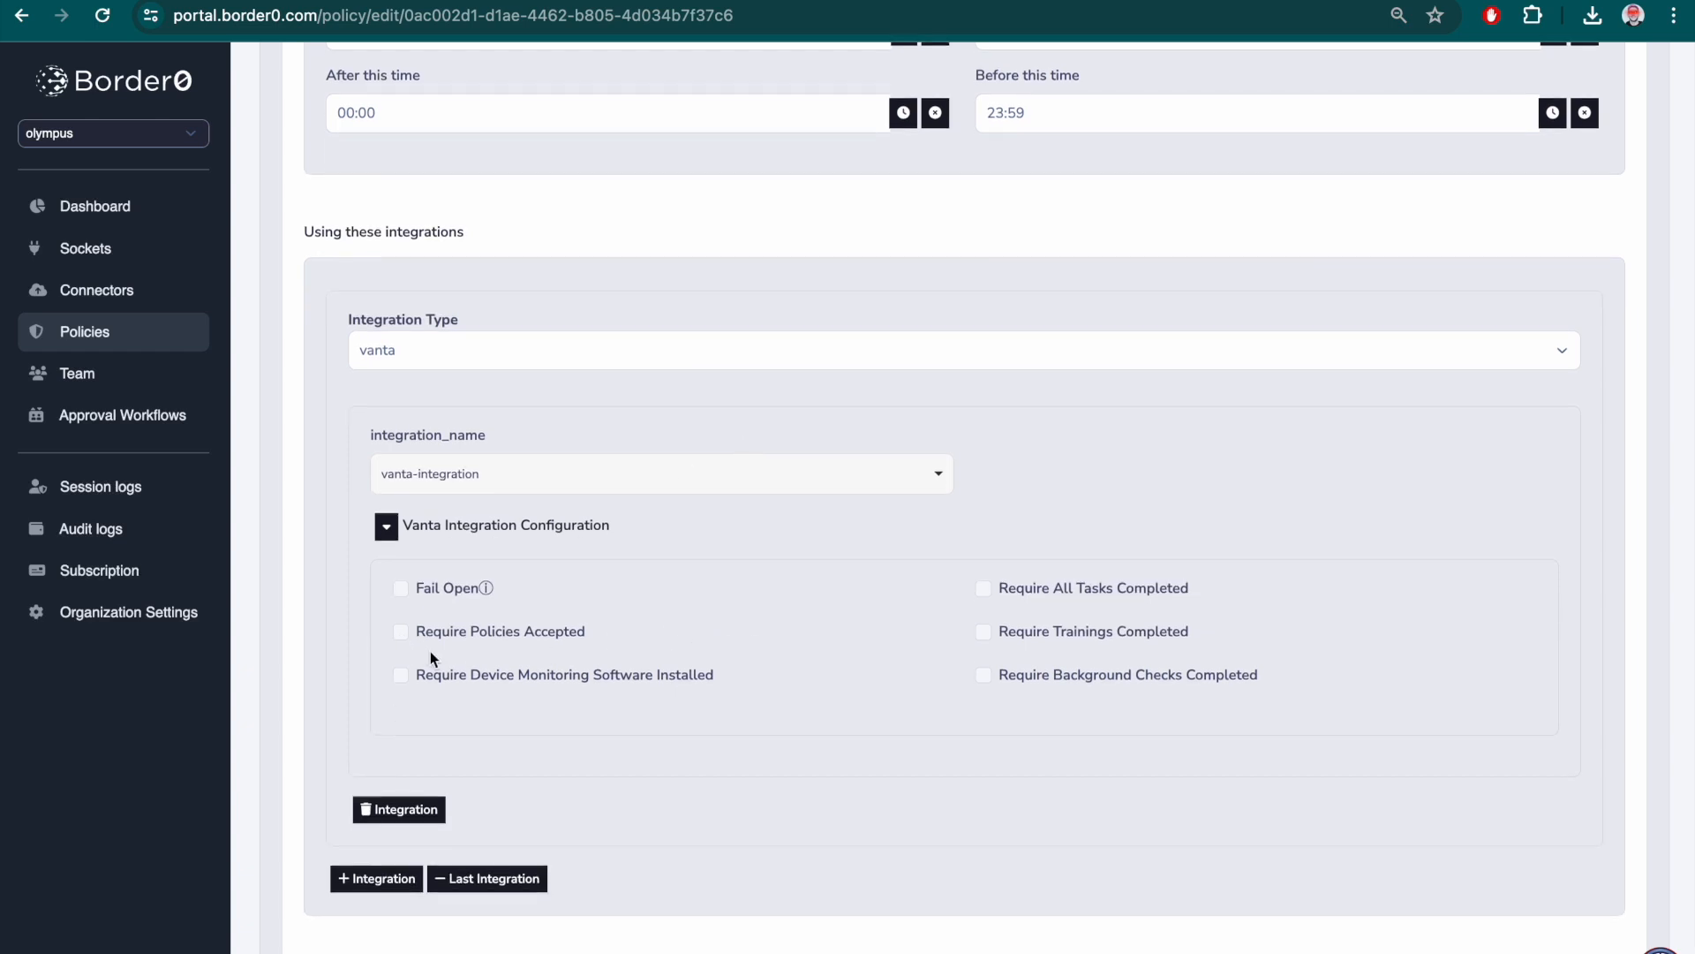
pyautogui.click(399, 632)
pyautogui.click(983, 589)
pyautogui.click(982, 589)
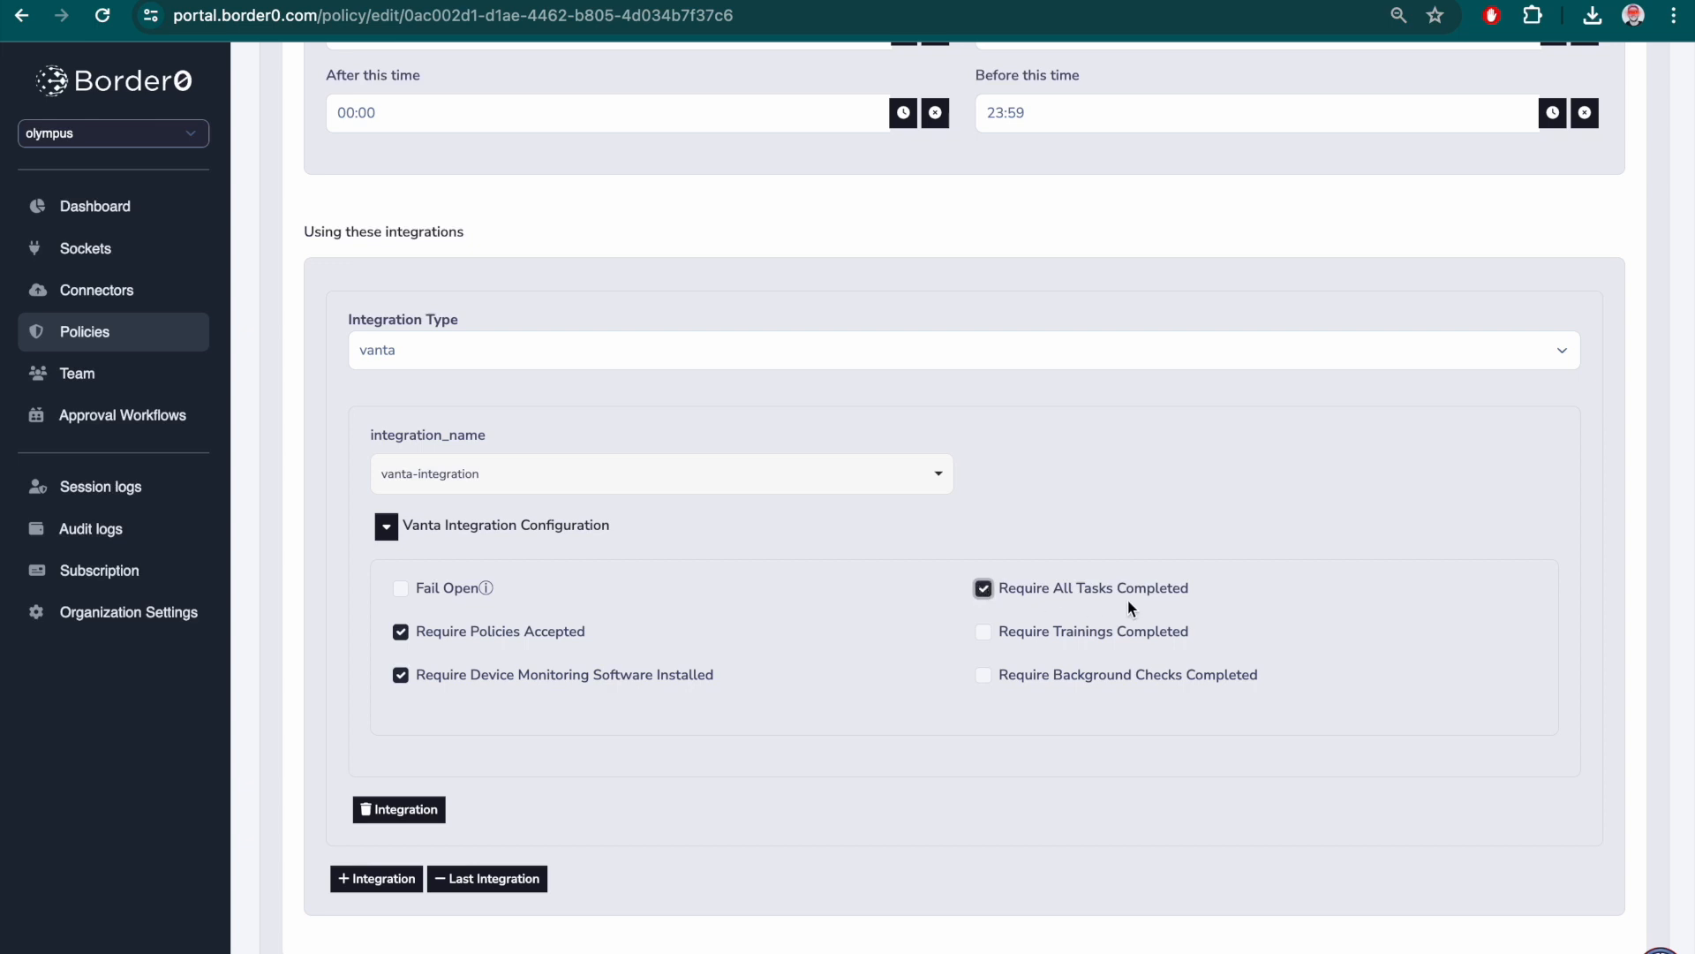
pyautogui.click(983, 632)
pyautogui.moveTo(1002, 675); pyautogui.dragTo(1218, 678)
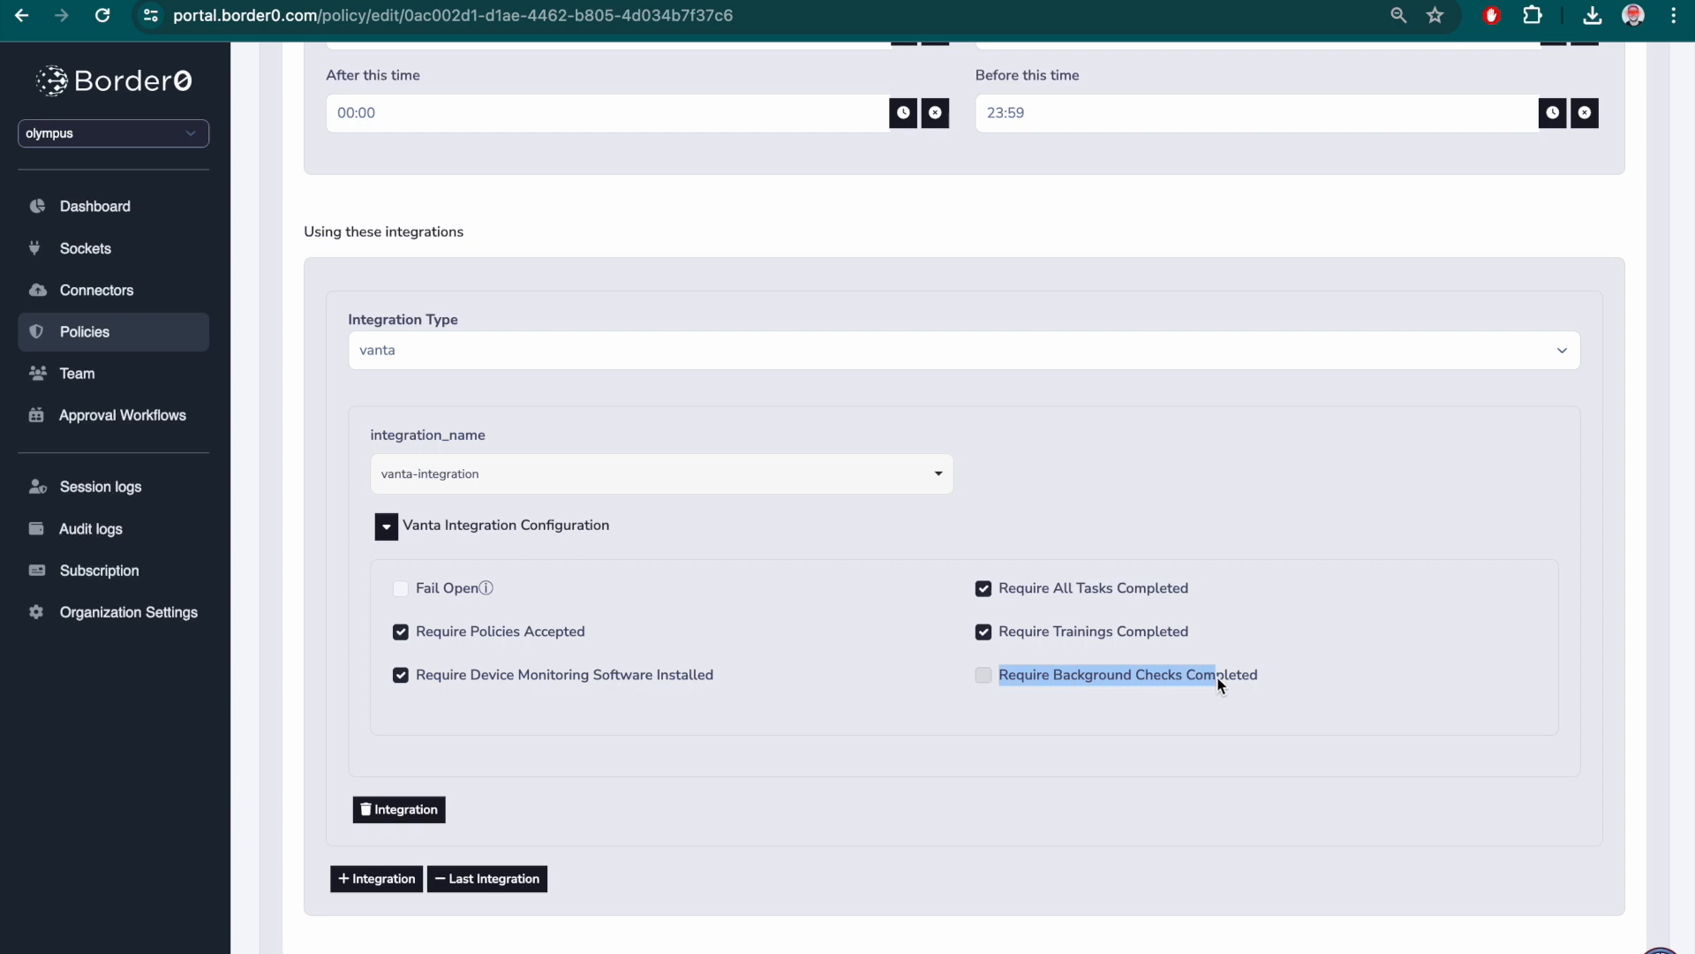
pyautogui.click(811, 624)
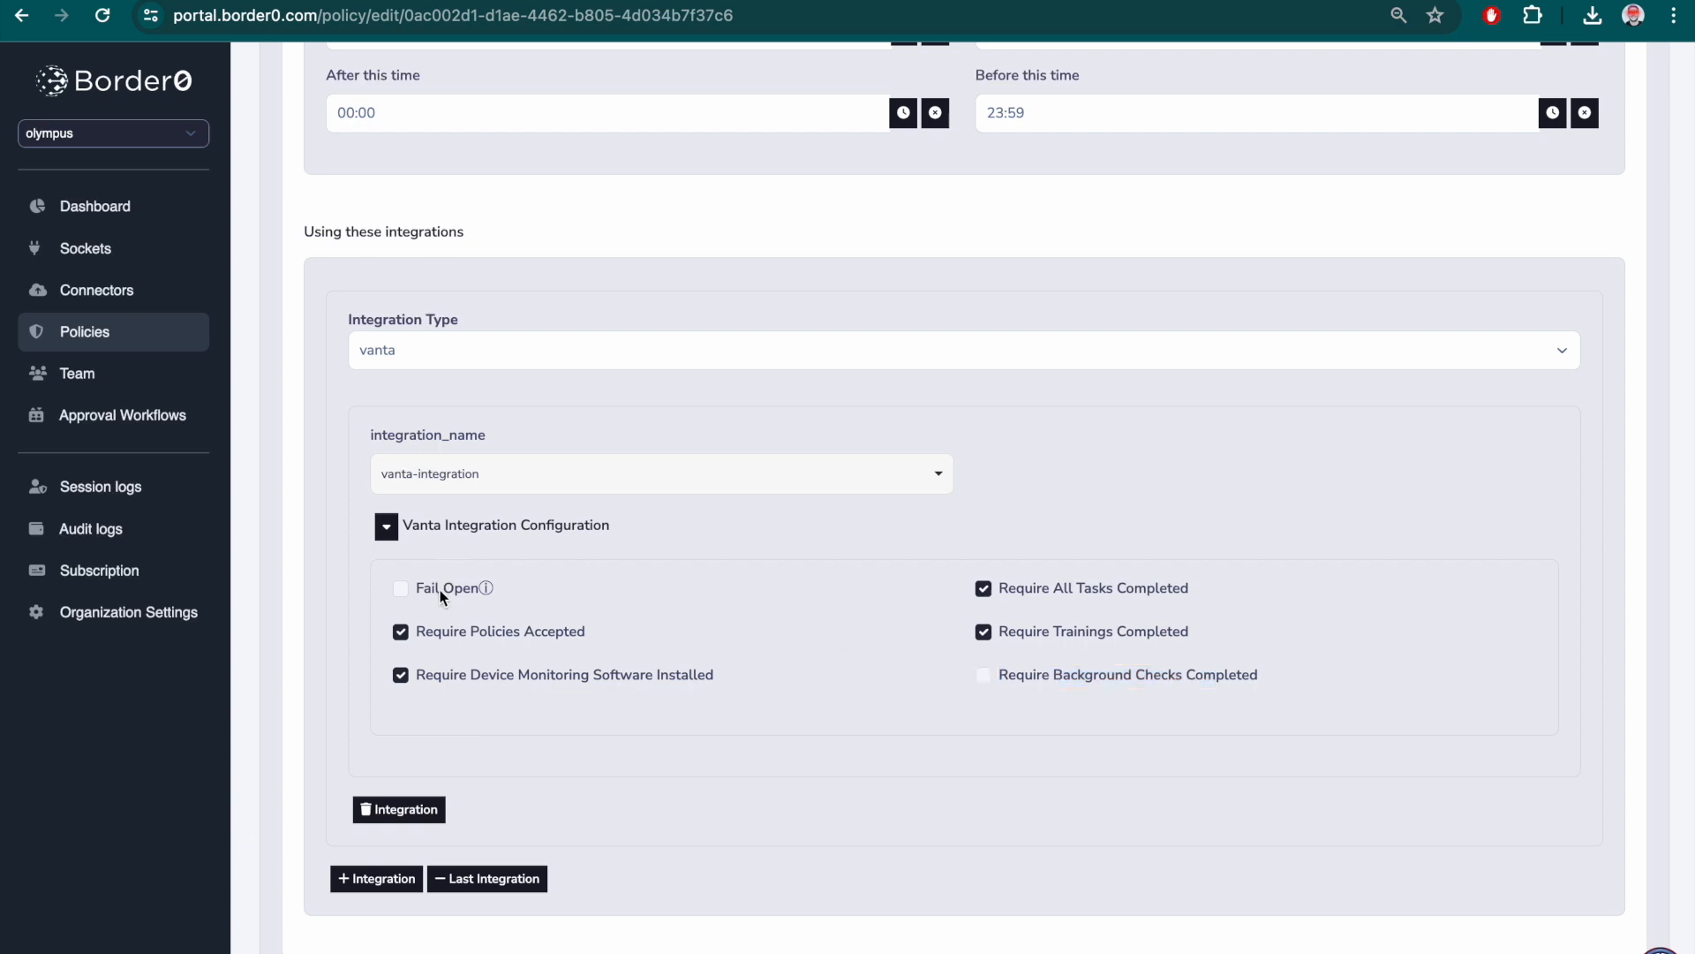
# Enable Fail Open for the Vanta integration and save the default policy
pyautogui.moveTo(459, 596); pyautogui.dragTo(470, 590)
pyautogui.click(522, 586)
pyautogui.moveTo(486, 592)
pyautogui.click(401, 588)
pyautogui.scroll(-1, 556, 576)
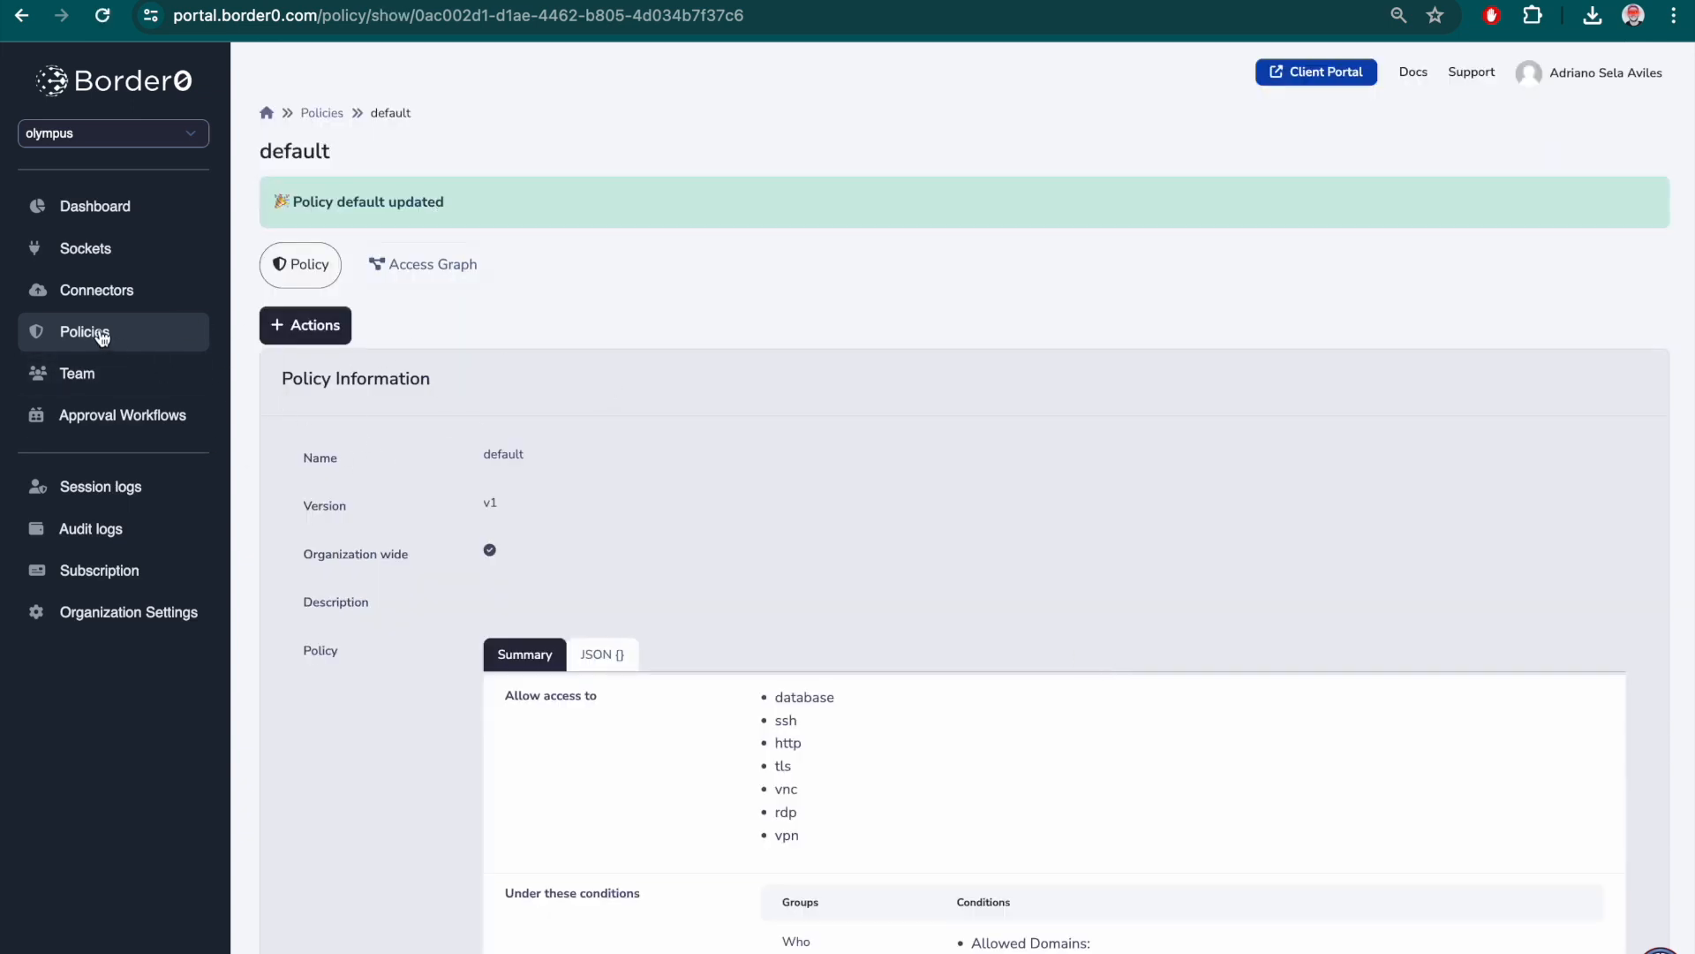
# Review the Vanta integration configuration in the saved default policy's summary
pyautogui.scroll(-2, 704, 606)
pyautogui.scroll(-6, 704, 607)
pyautogui.moveTo(1098, 814); pyautogui.dragTo(1432, 932)
pyautogui.click(1230, 891)
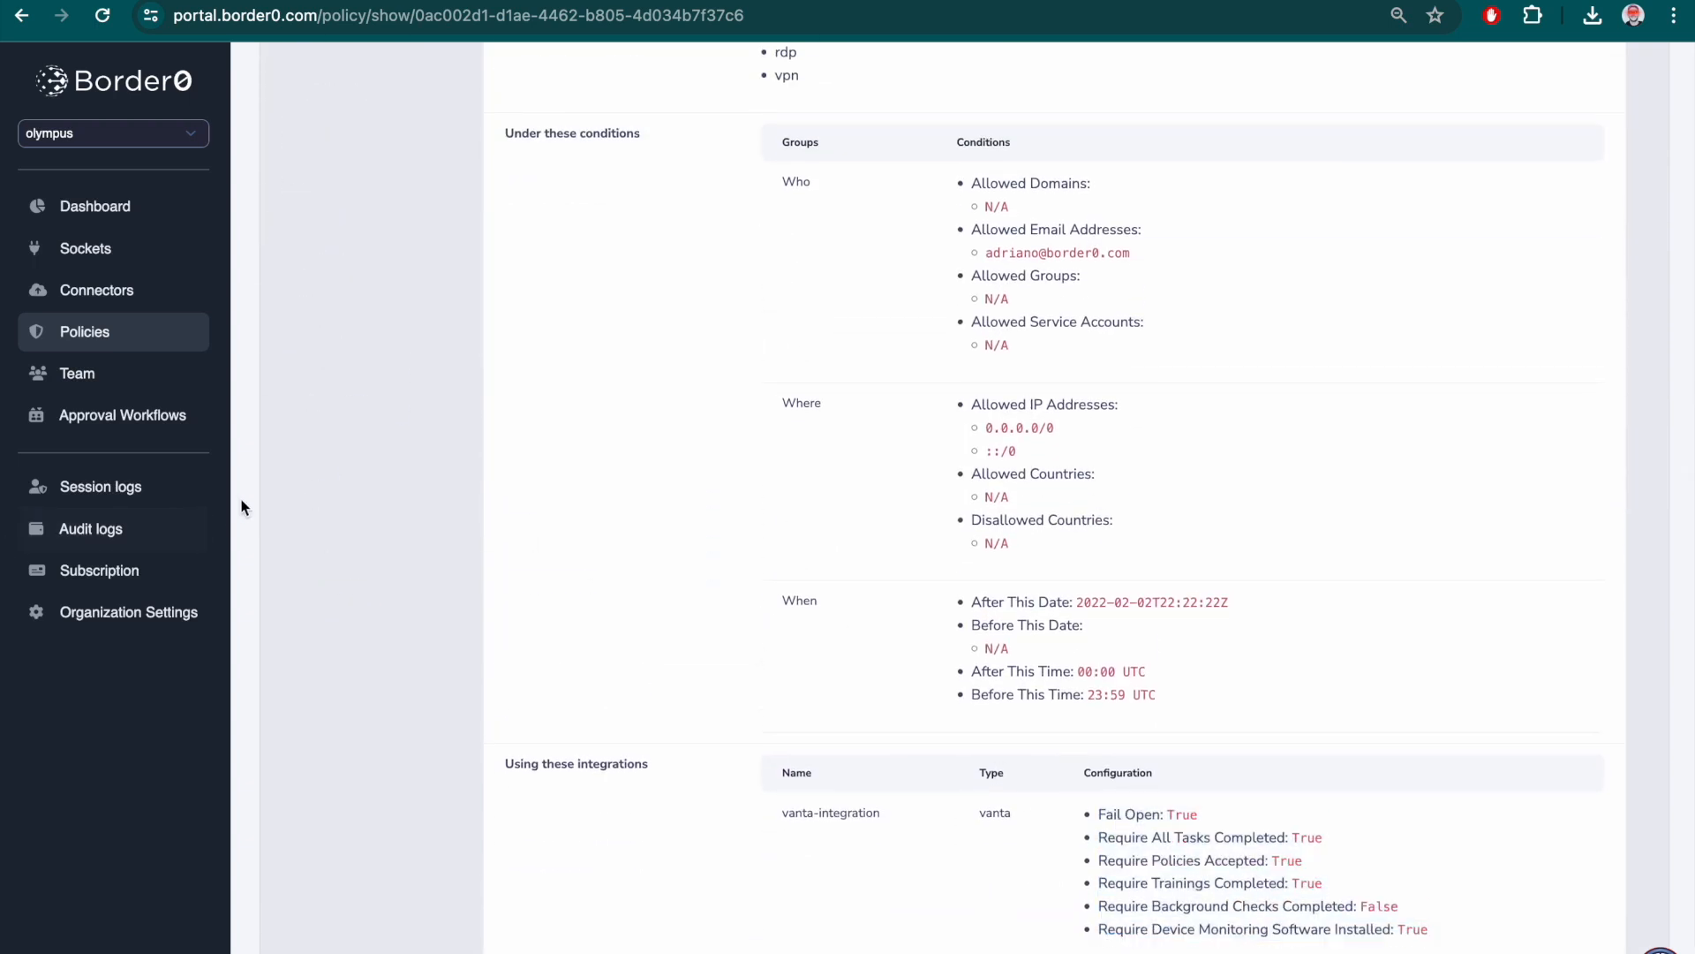
# Check the laptop connector's status and switch to the terminal to start the connector service
pyautogui.click(82, 289)
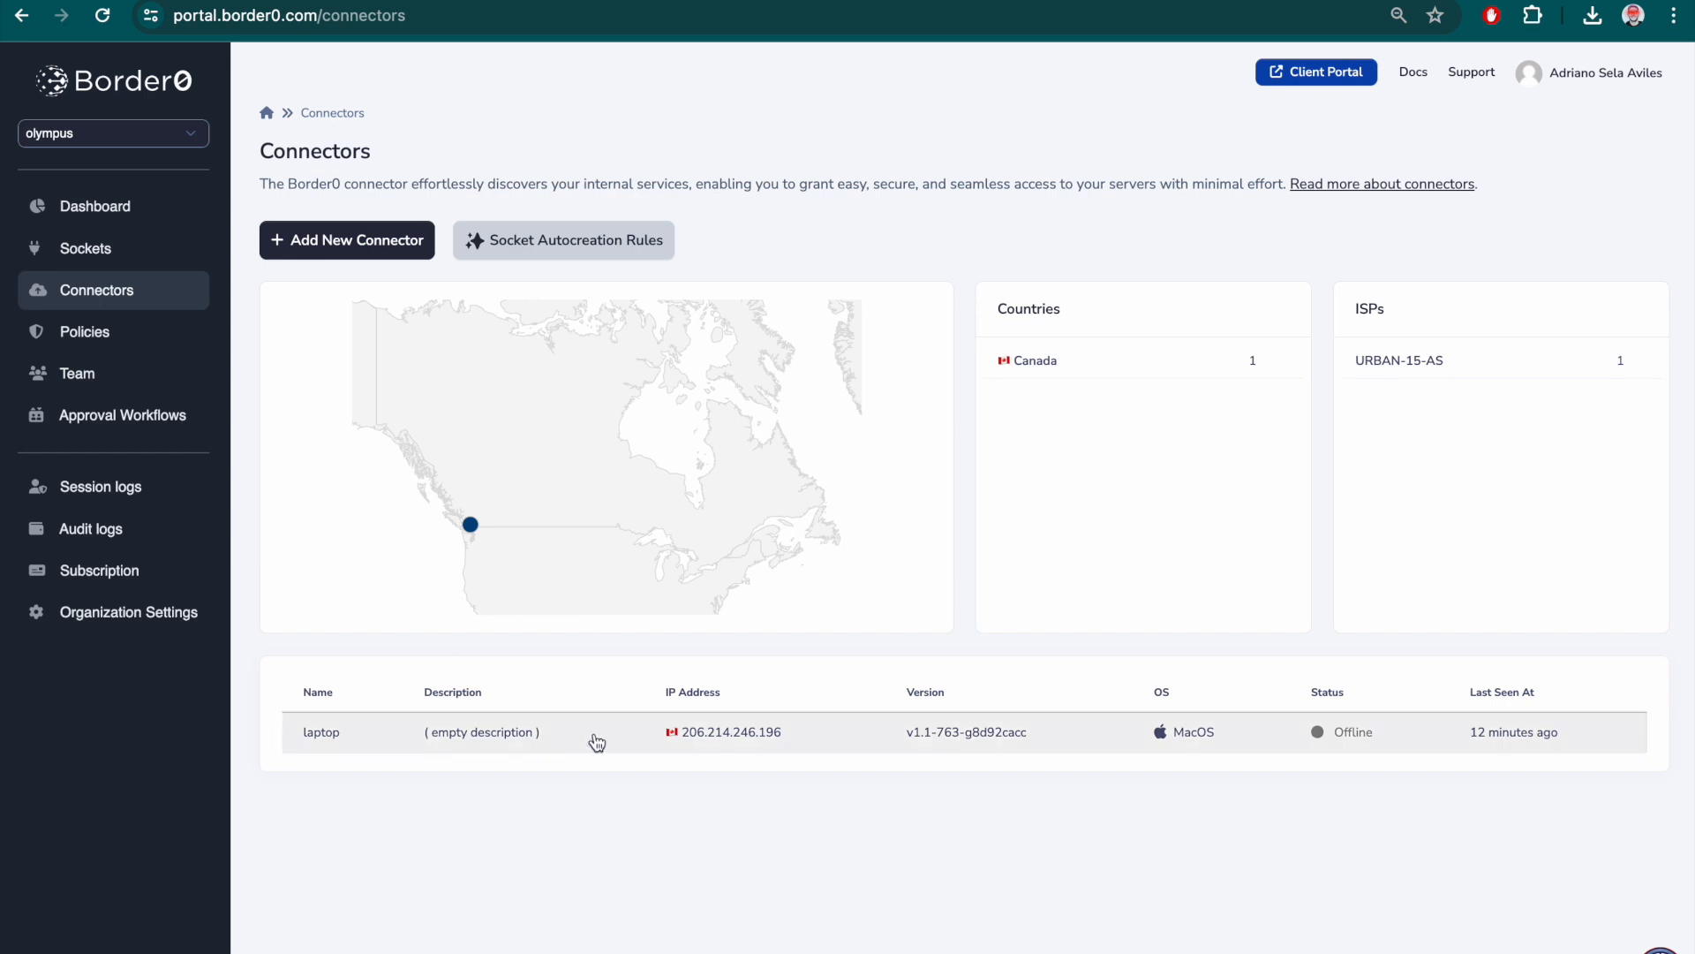
pyautogui.hotkey('ctrl', 'Right')
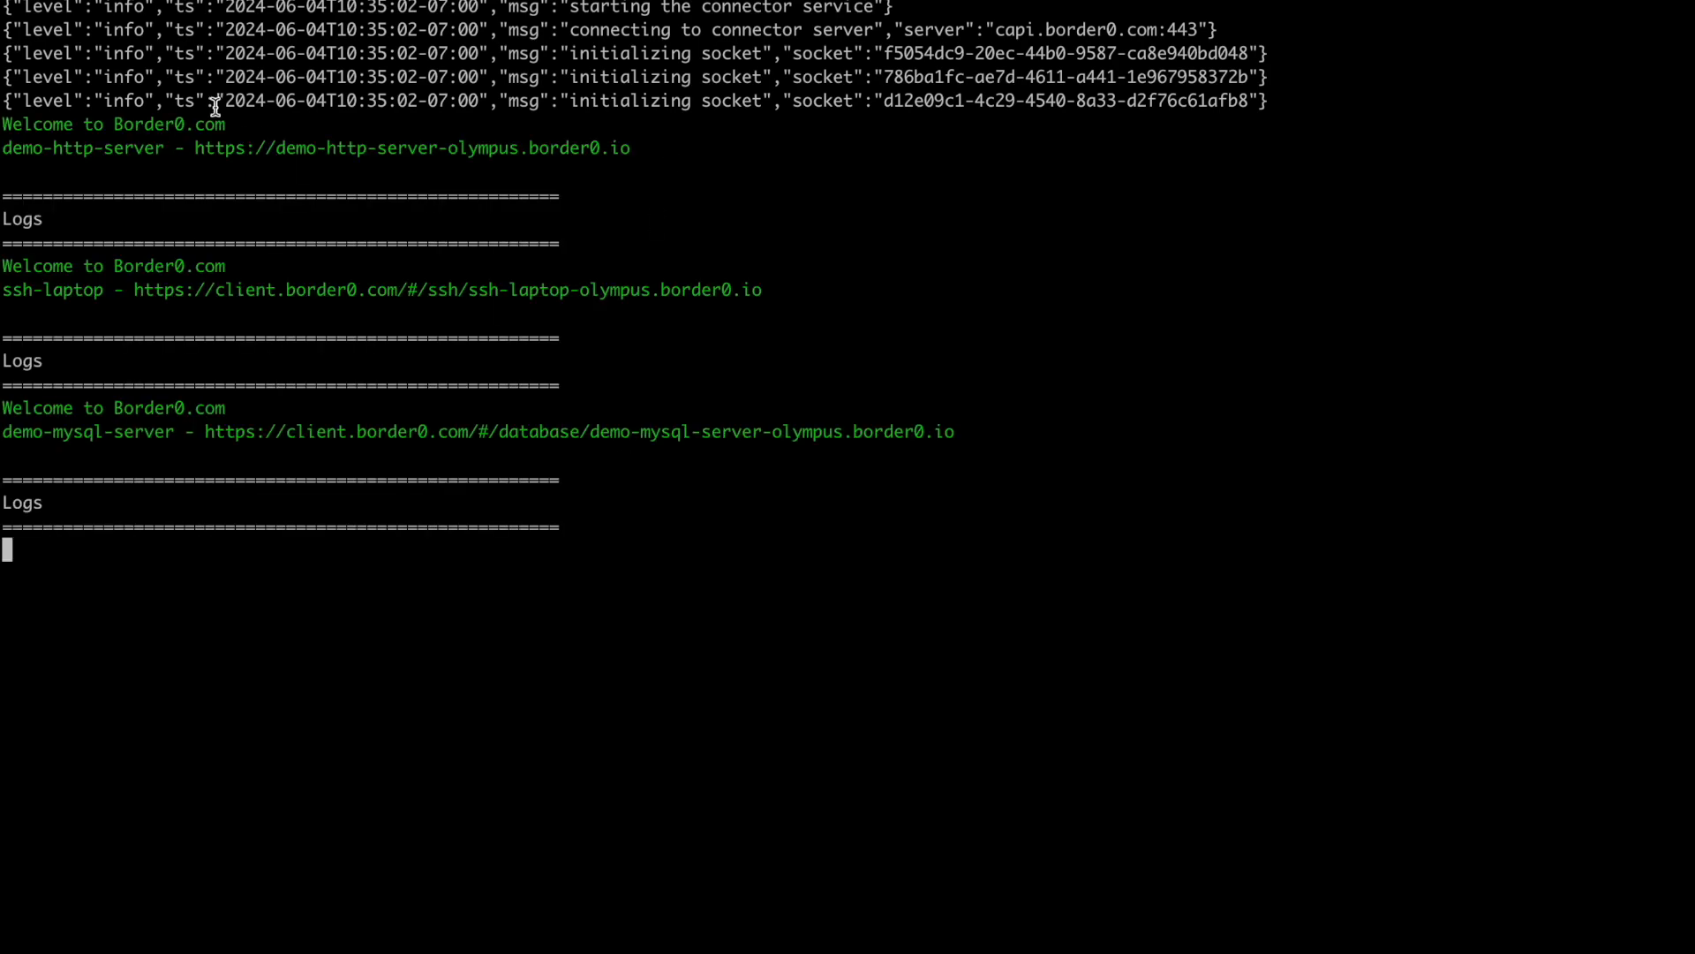
pyautogui.hotkey('ctrl', 'Left')
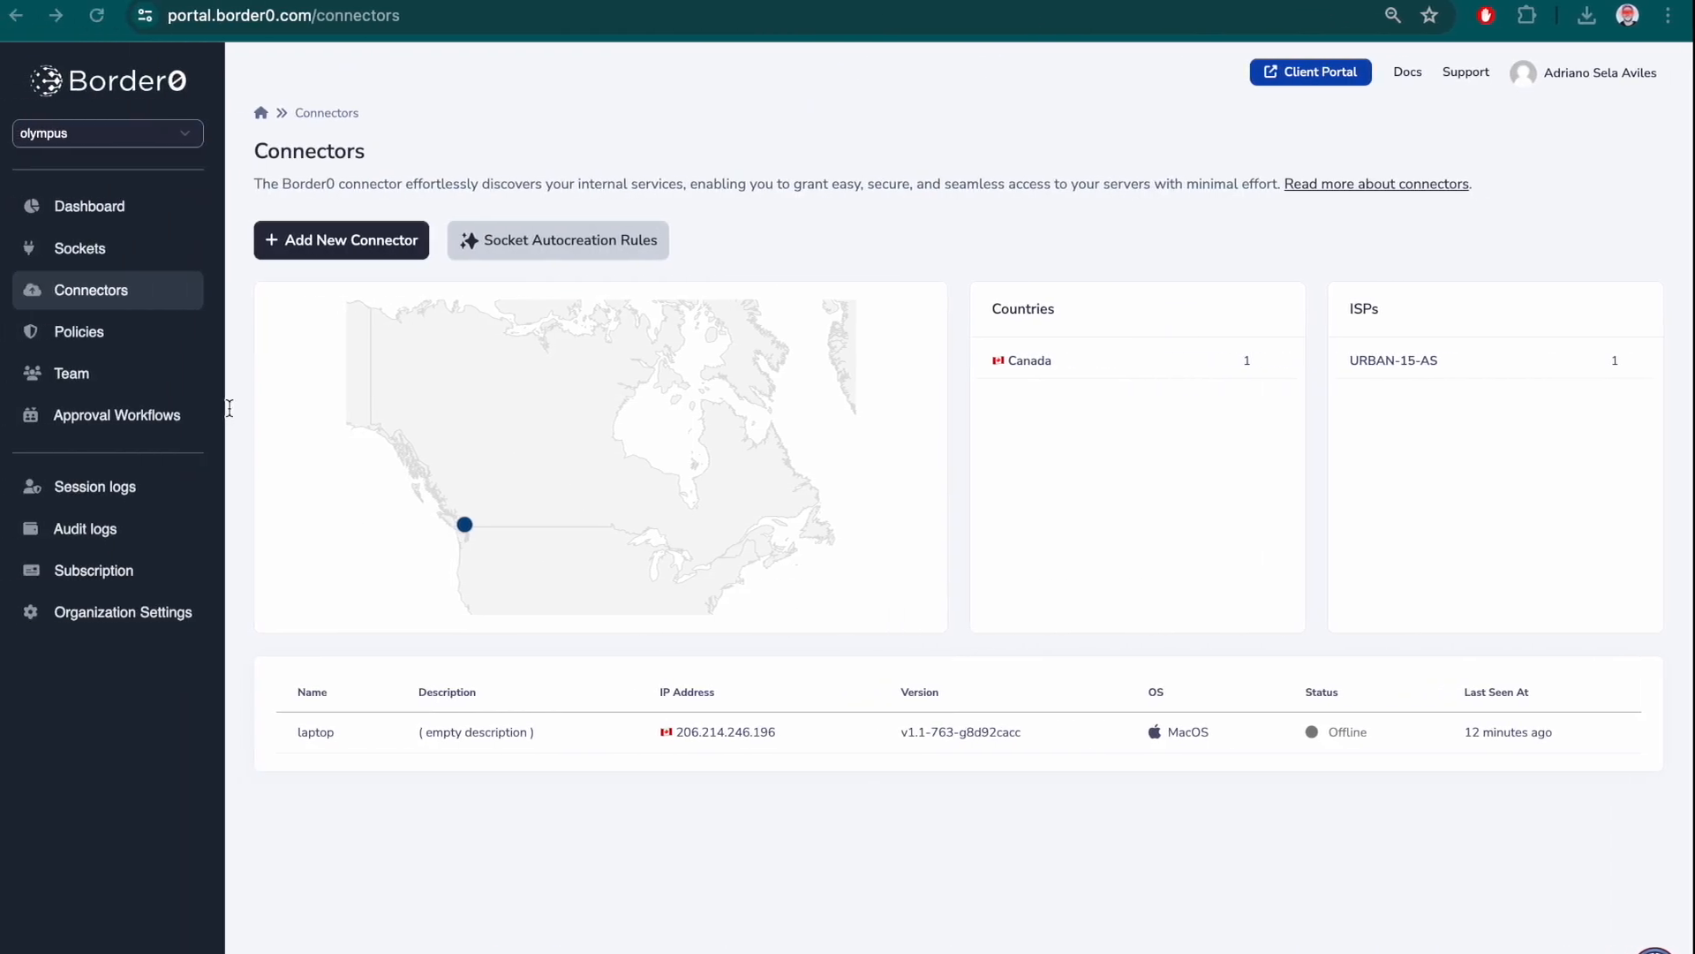
# Open the access graph of the demo-mysql-server socket and follow it to the default policy
pyautogui.click(154, 259)
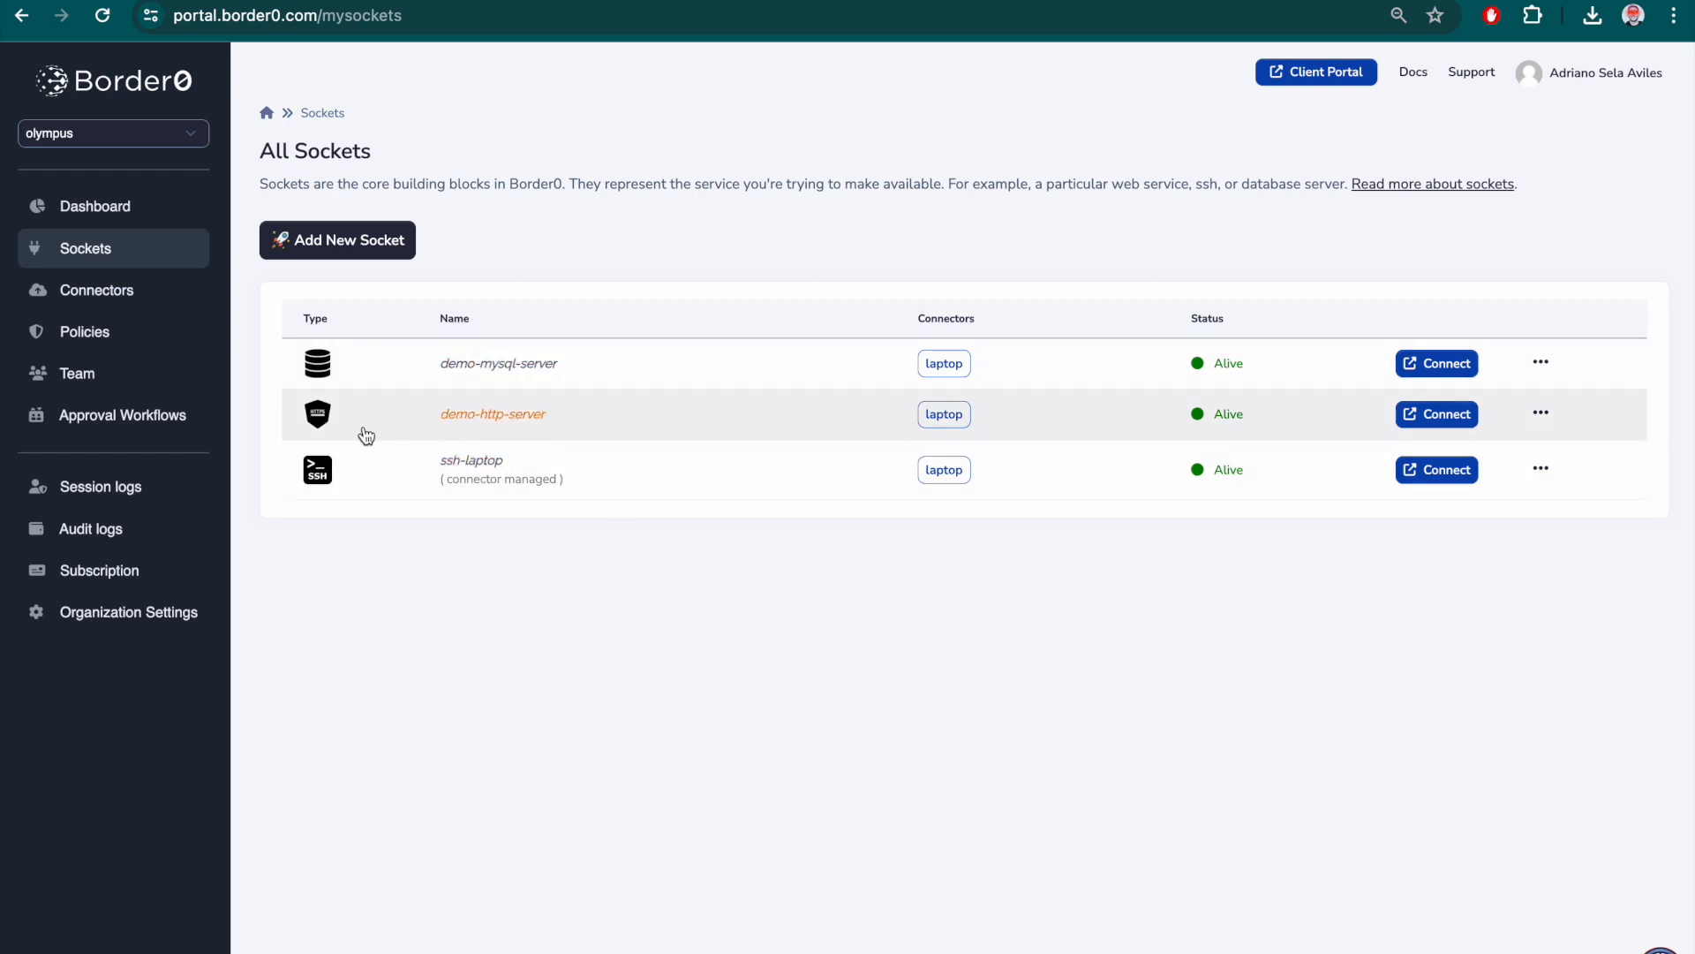
pyautogui.click(428, 369)
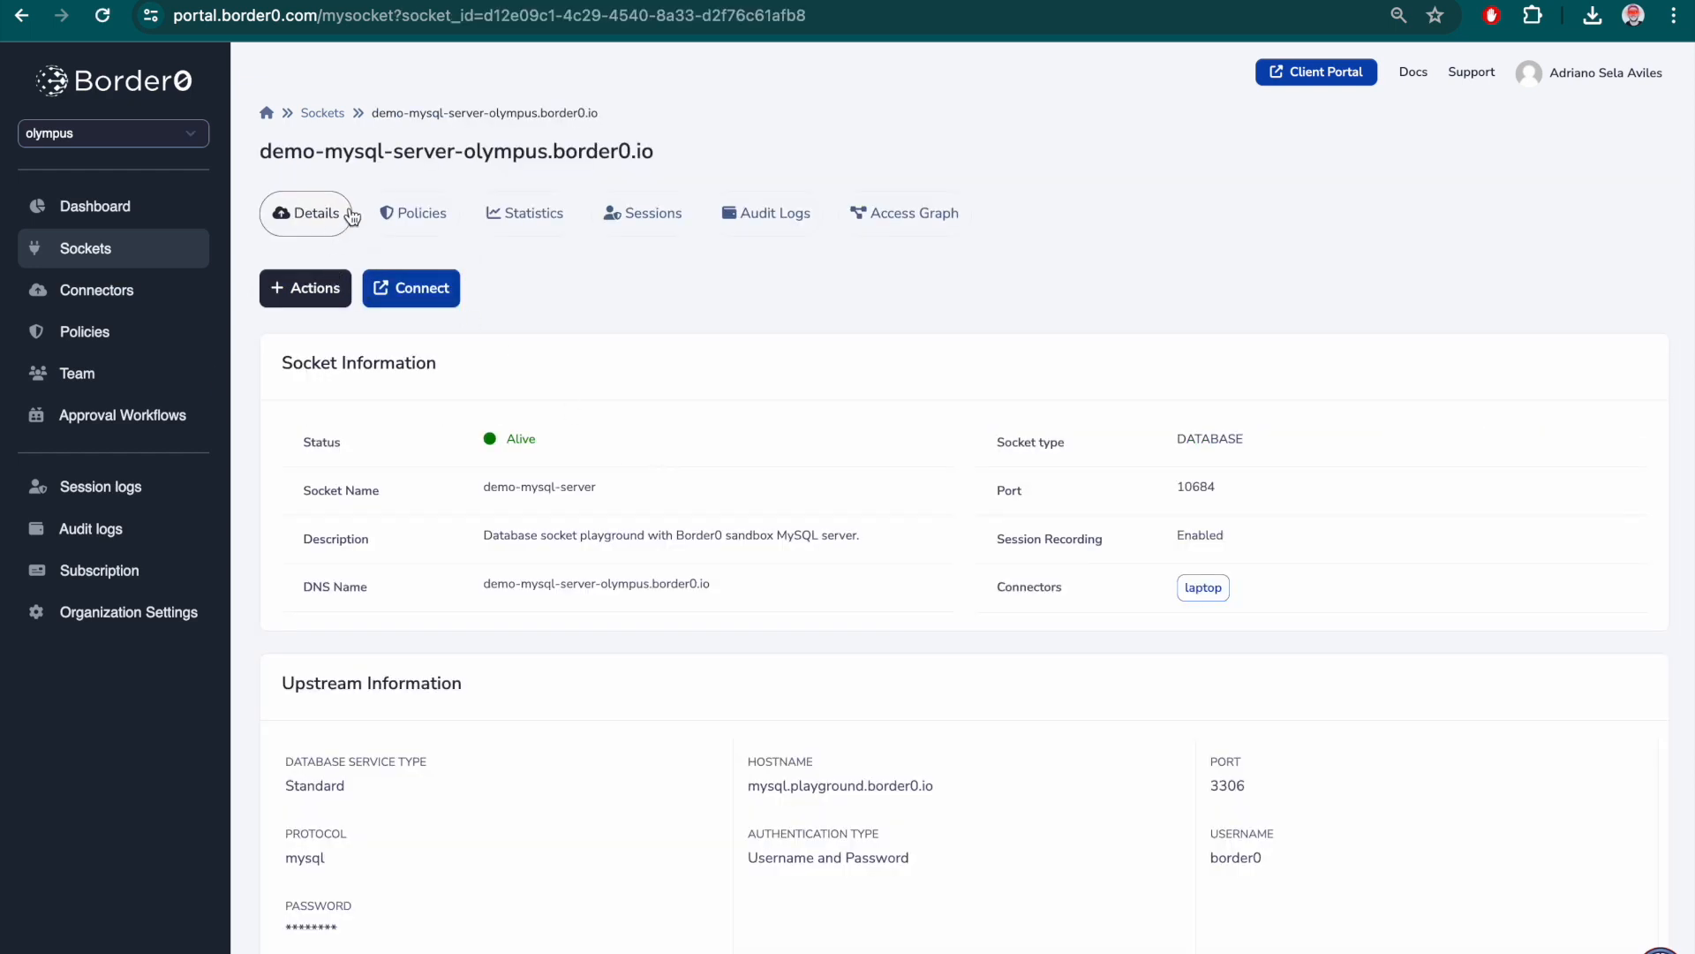
pyautogui.click(925, 228)
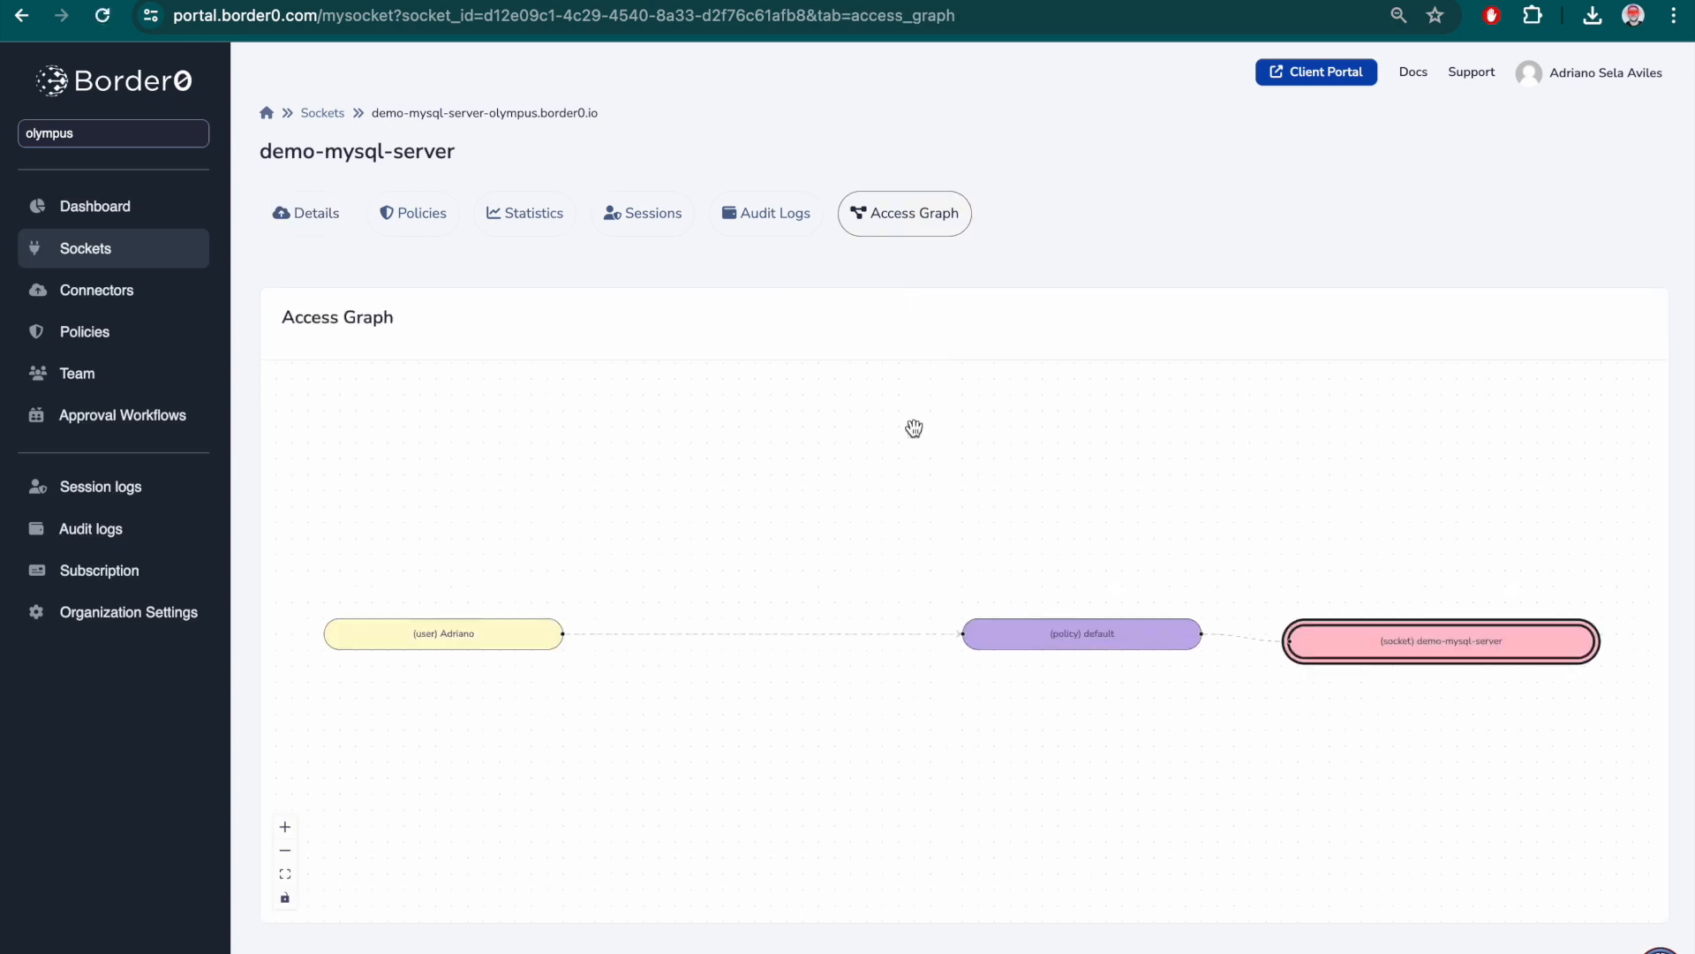
pyautogui.click(1086, 637)
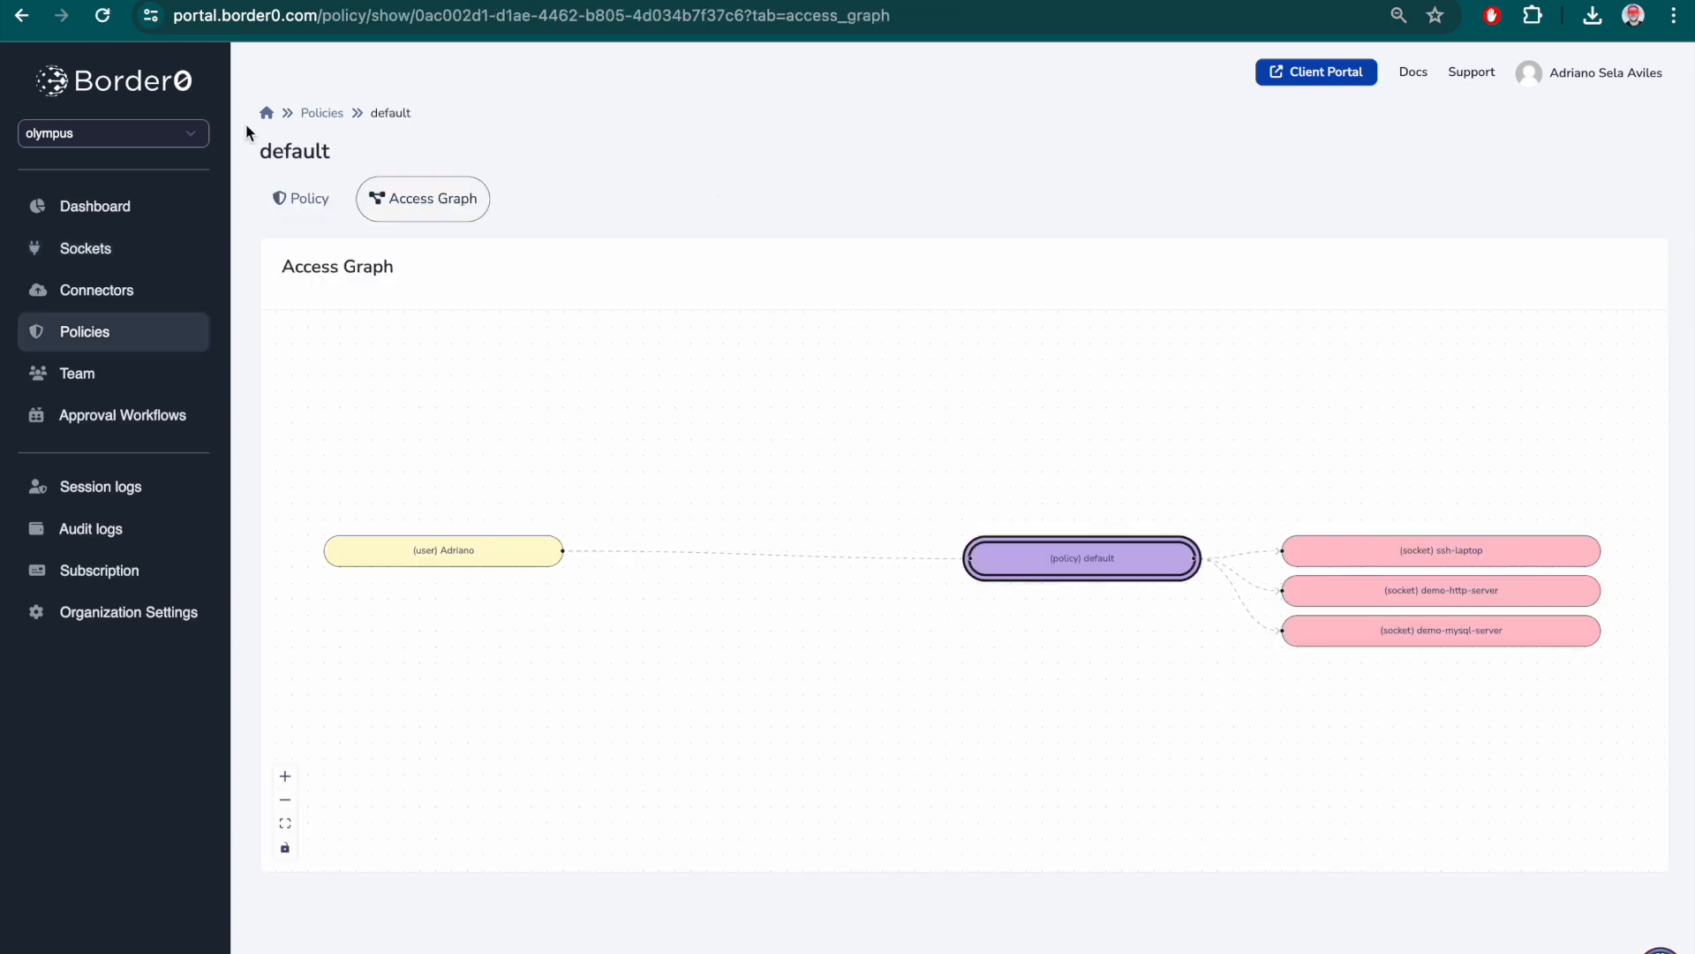
# Examine the Vanta requirements listed under the default policy's integrations
pyautogui.click(294, 200)
pyautogui.scroll(-8, 945, 763)
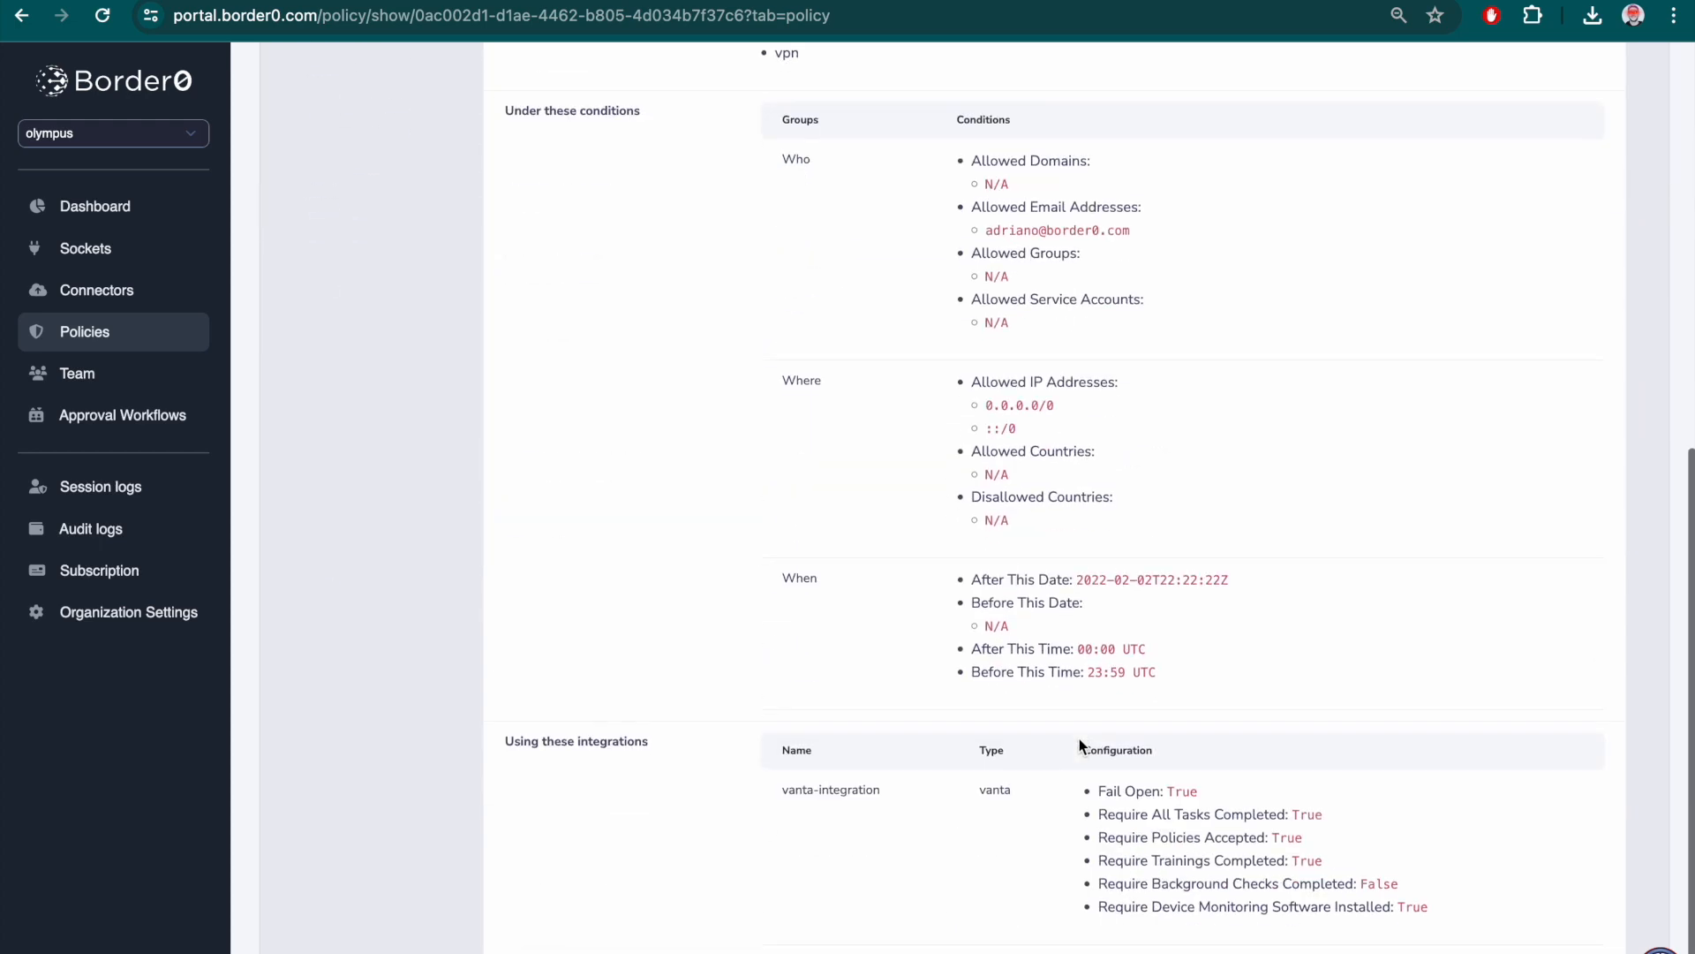
pyautogui.moveTo(1089, 814); pyautogui.dragTo(1259, 905)
pyautogui.click(943, 559)
pyautogui.scroll(8, 944, 563)
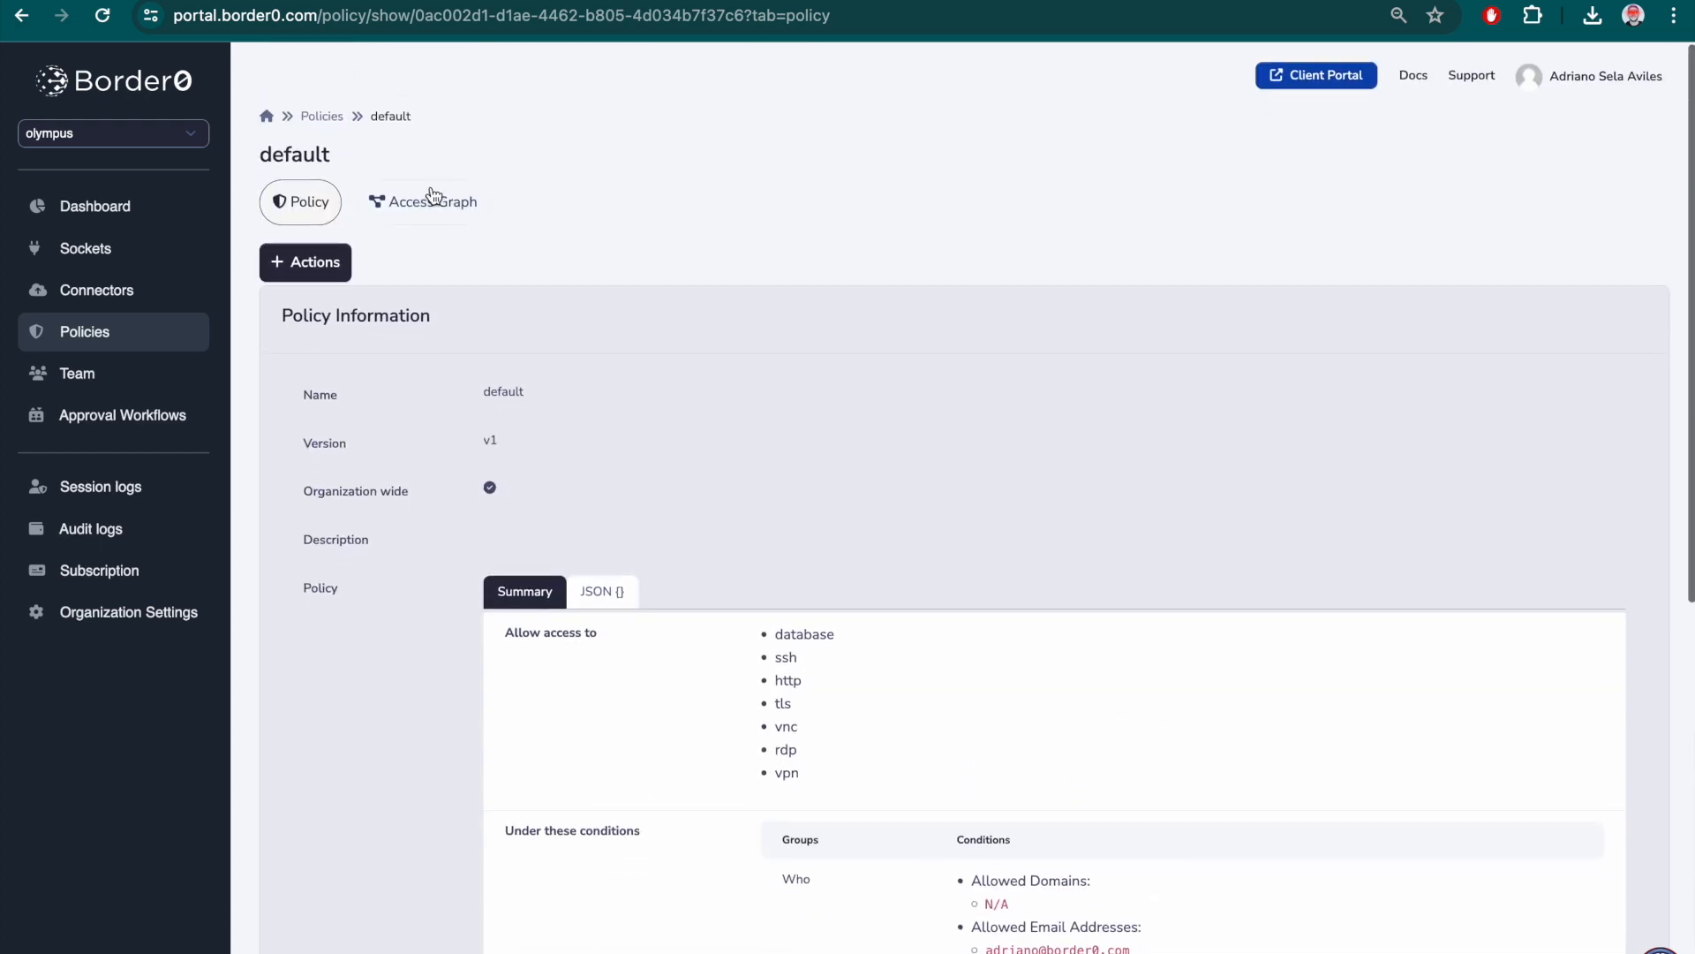
# Show the default policy's access graph, open the ssh-laptop socket from it, and return to the socket list
pyautogui.click(428, 200)
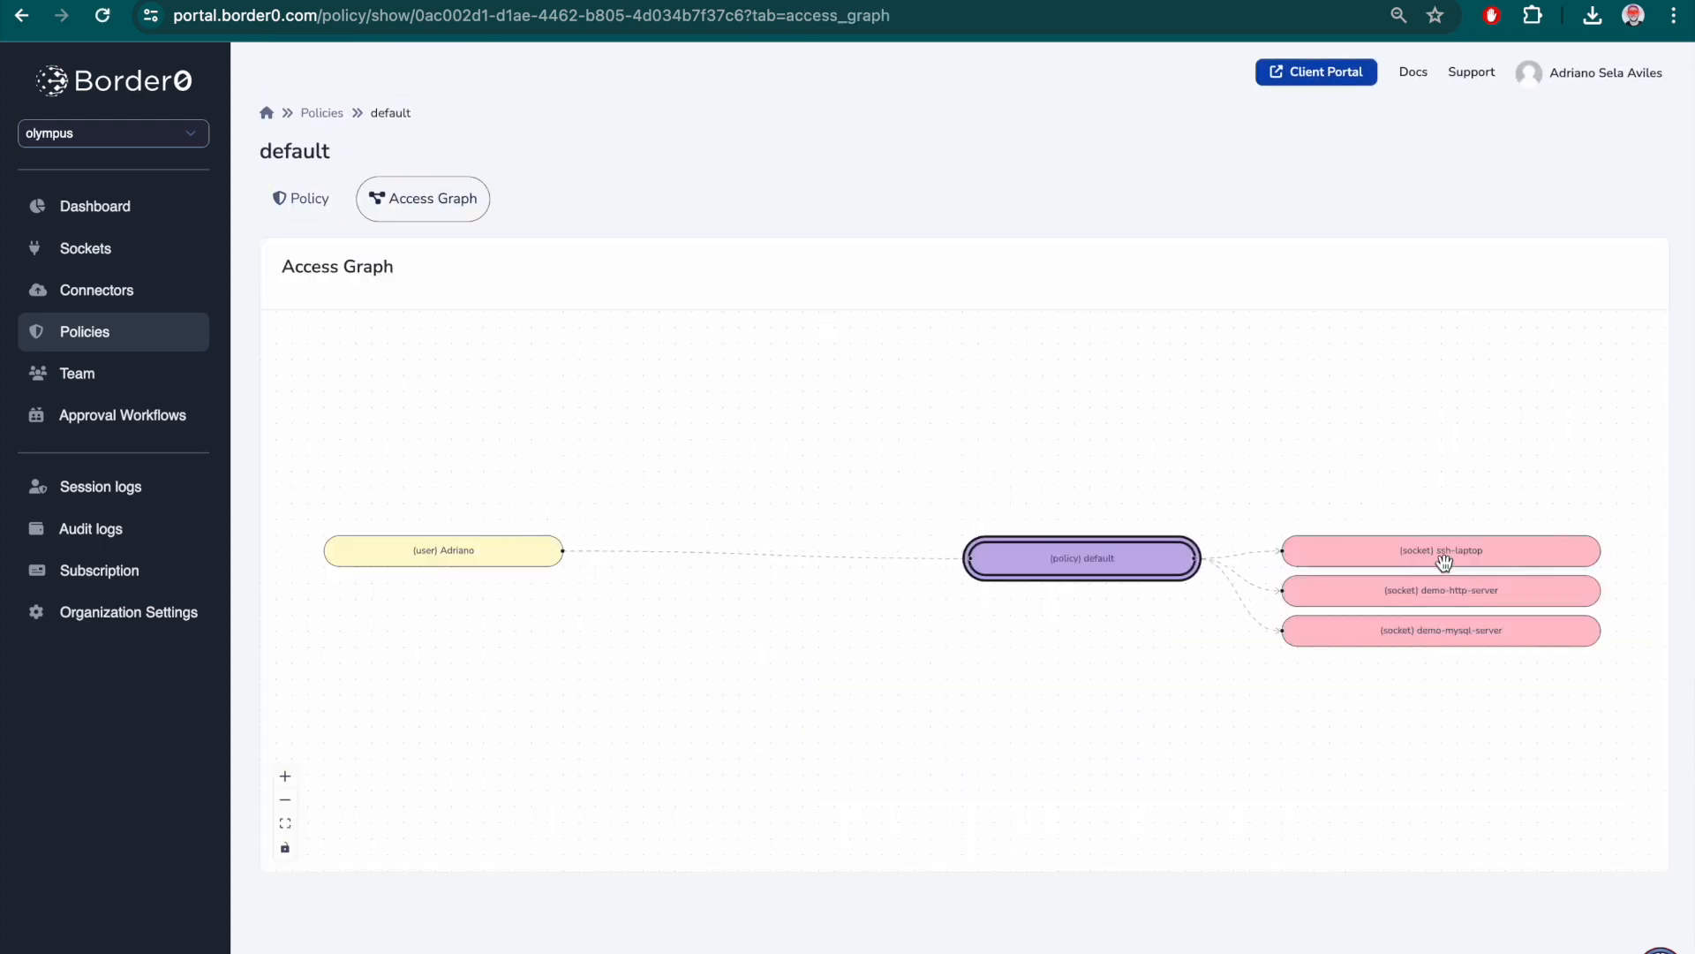
pyautogui.click(1441, 548)
pyautogui.click(323, 114)
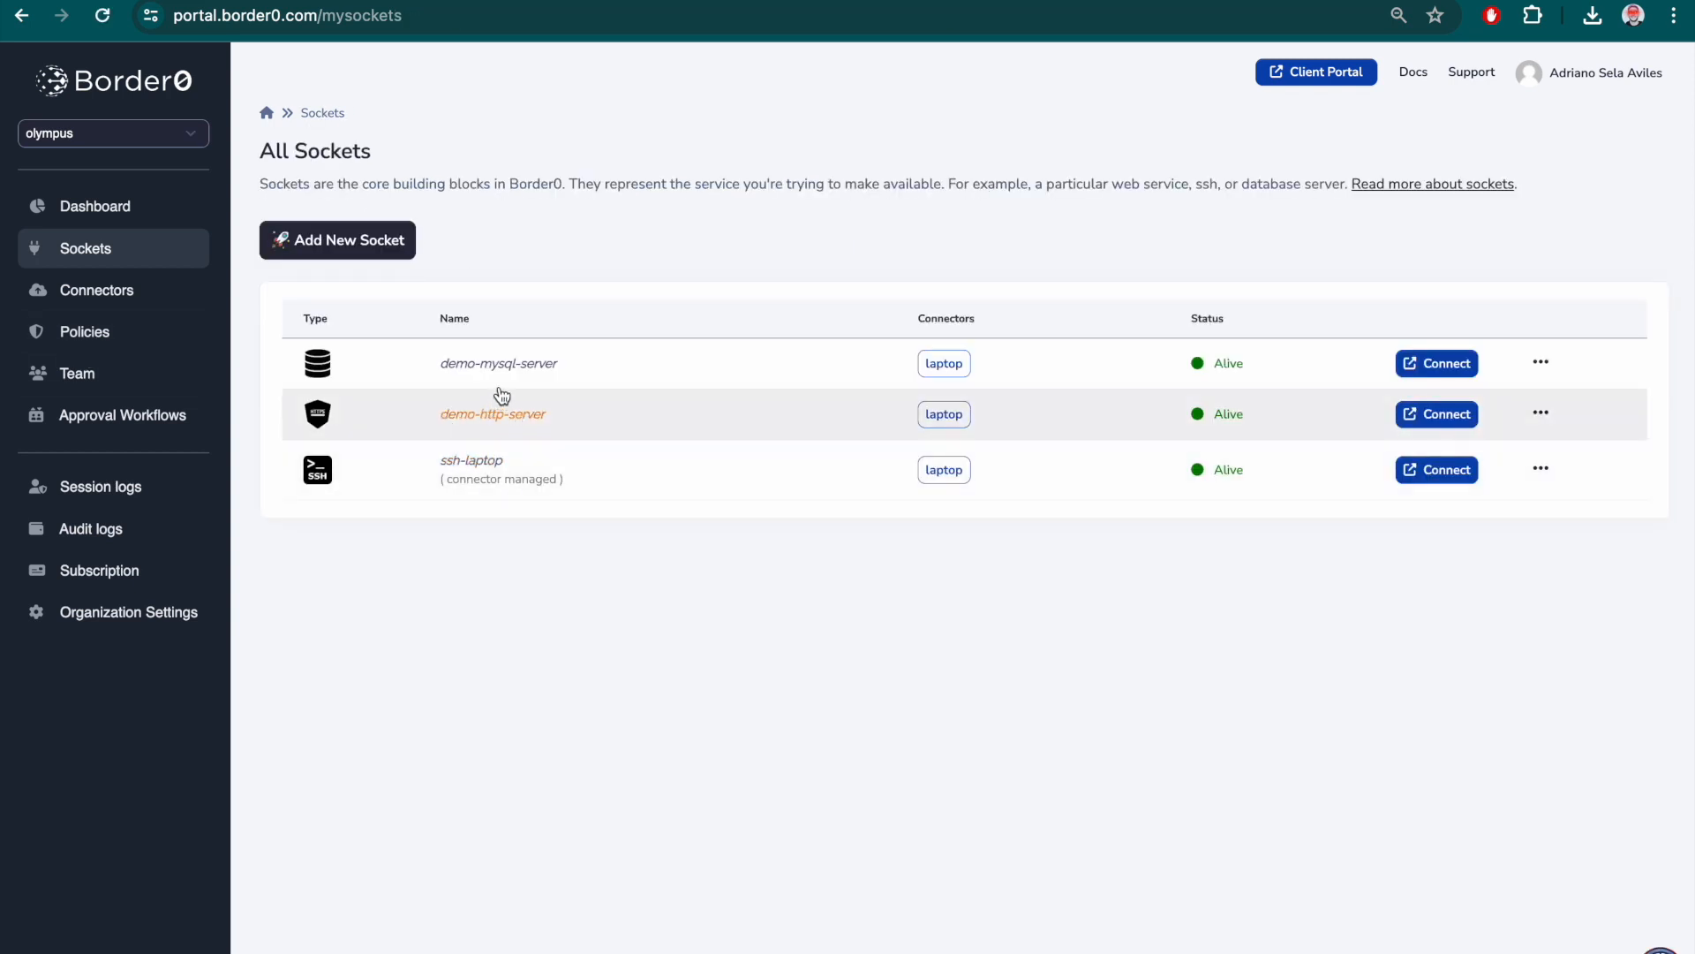
# Connect to demo-mysql-server in the client portal and browse the authors, titles and type tables of the books database
pyautogui.click(485, 375)
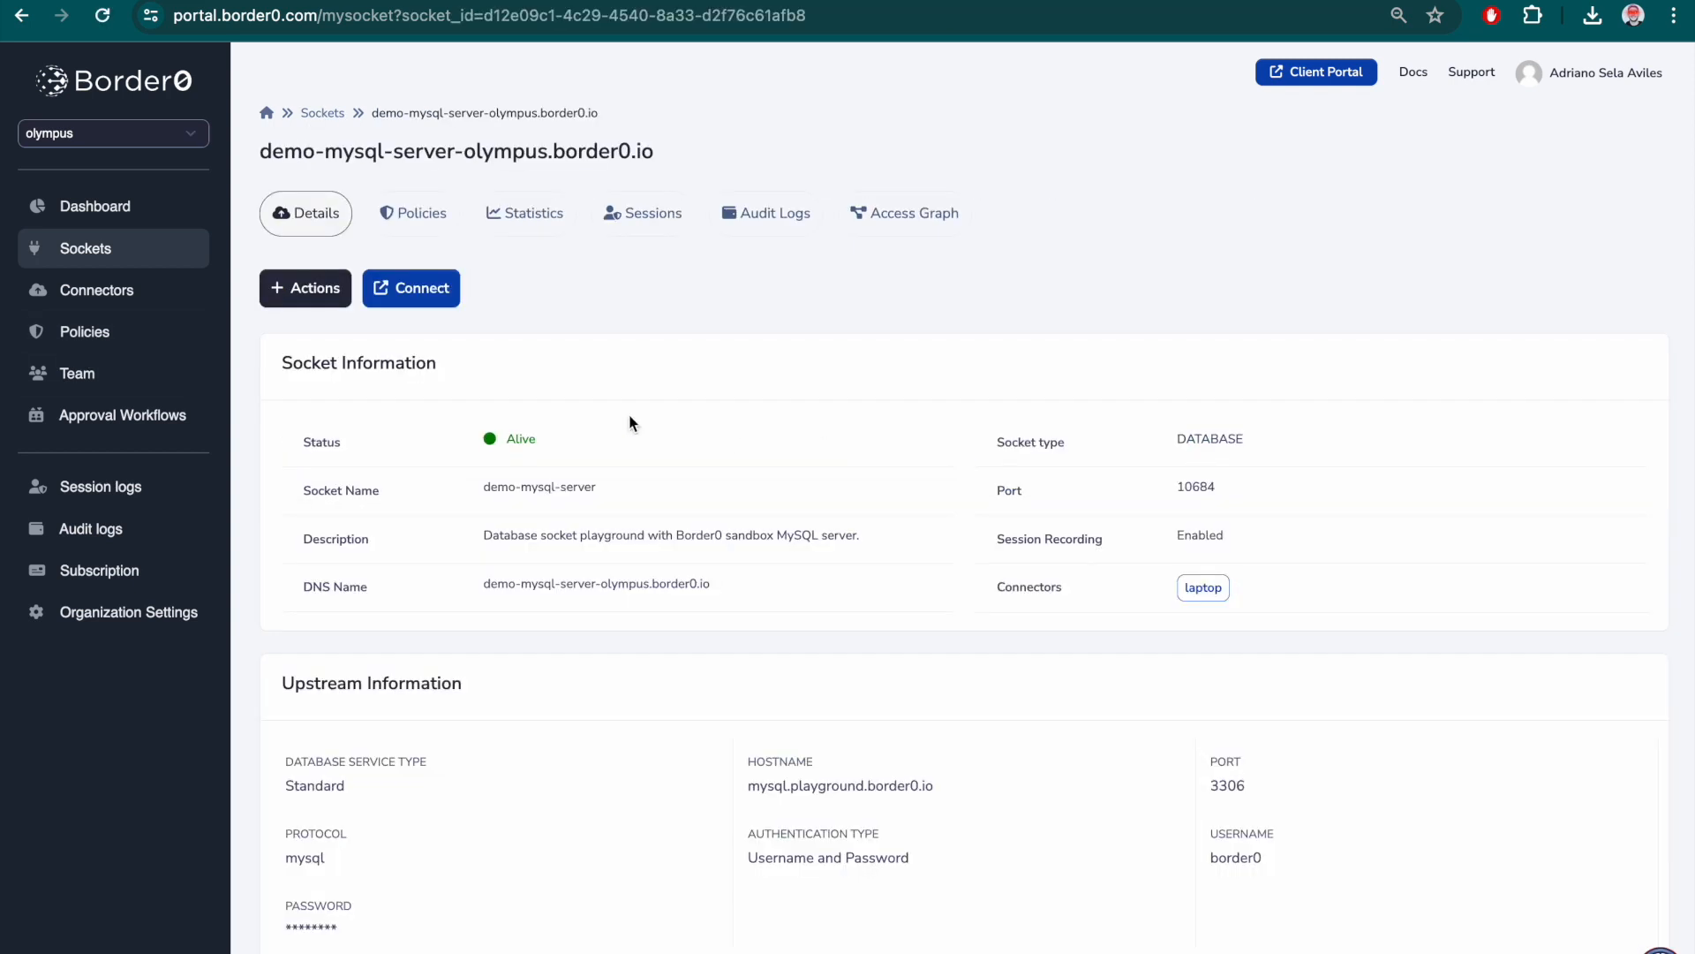
pyautogui.click(420, 291)
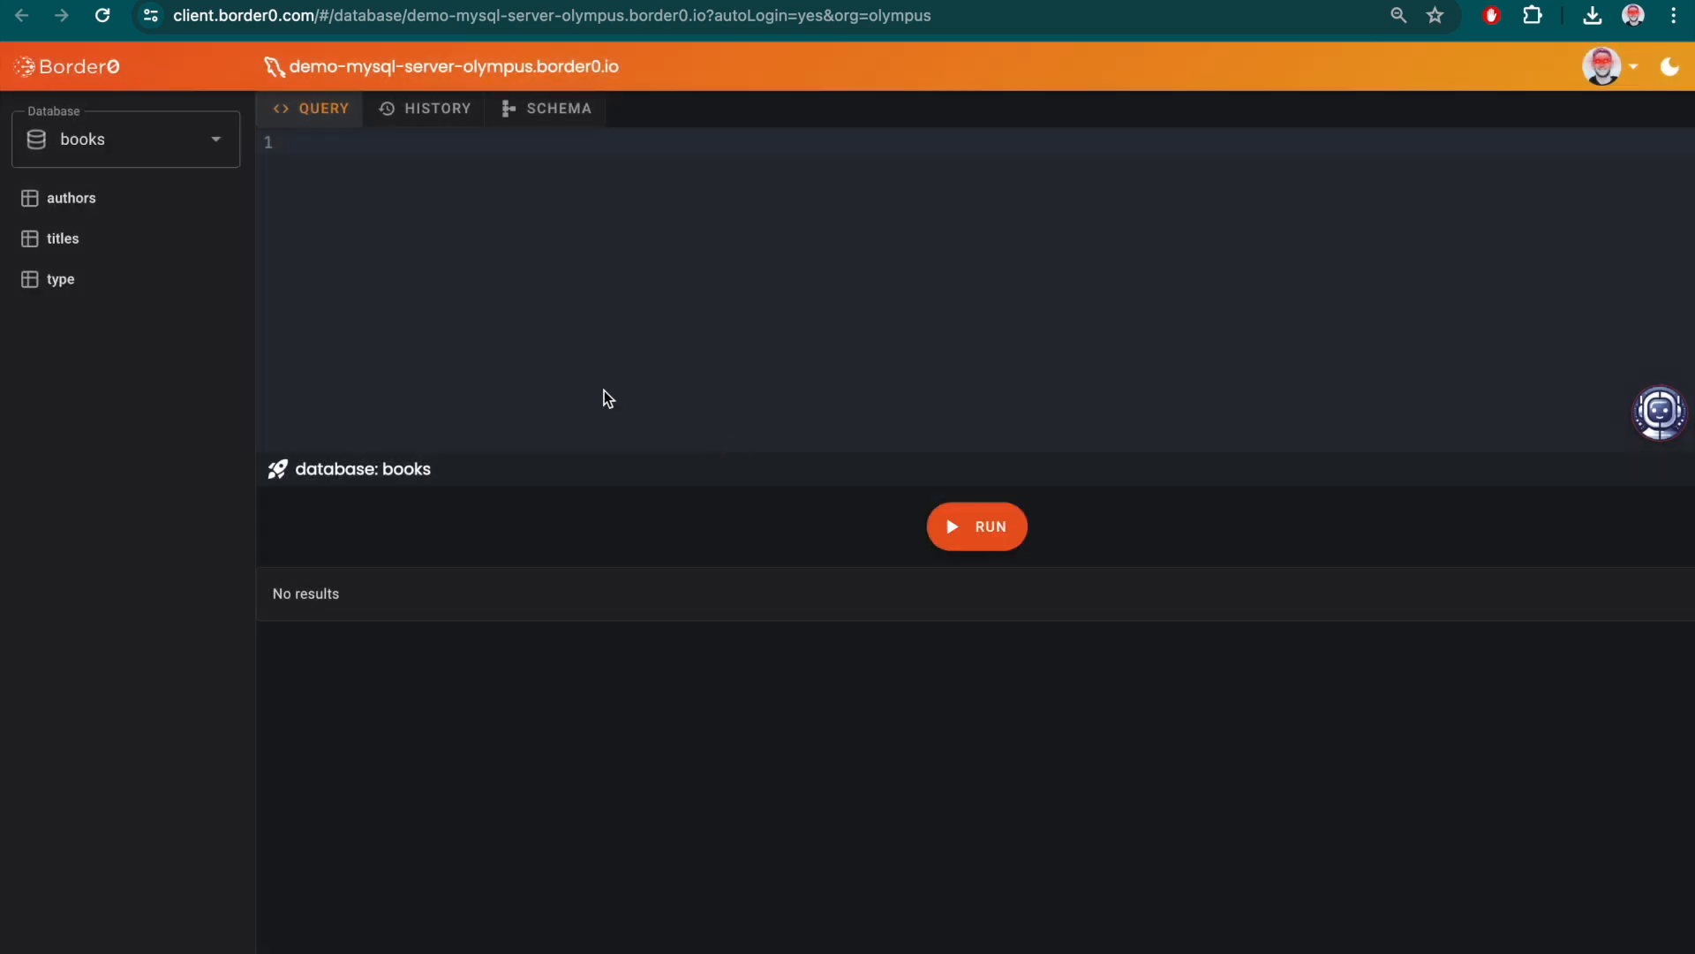
pyautogui.click(113, 215)
pyautogui.click(78, 240)
pyautogui.click(83, 281)
pyautogui.click(208, 1)
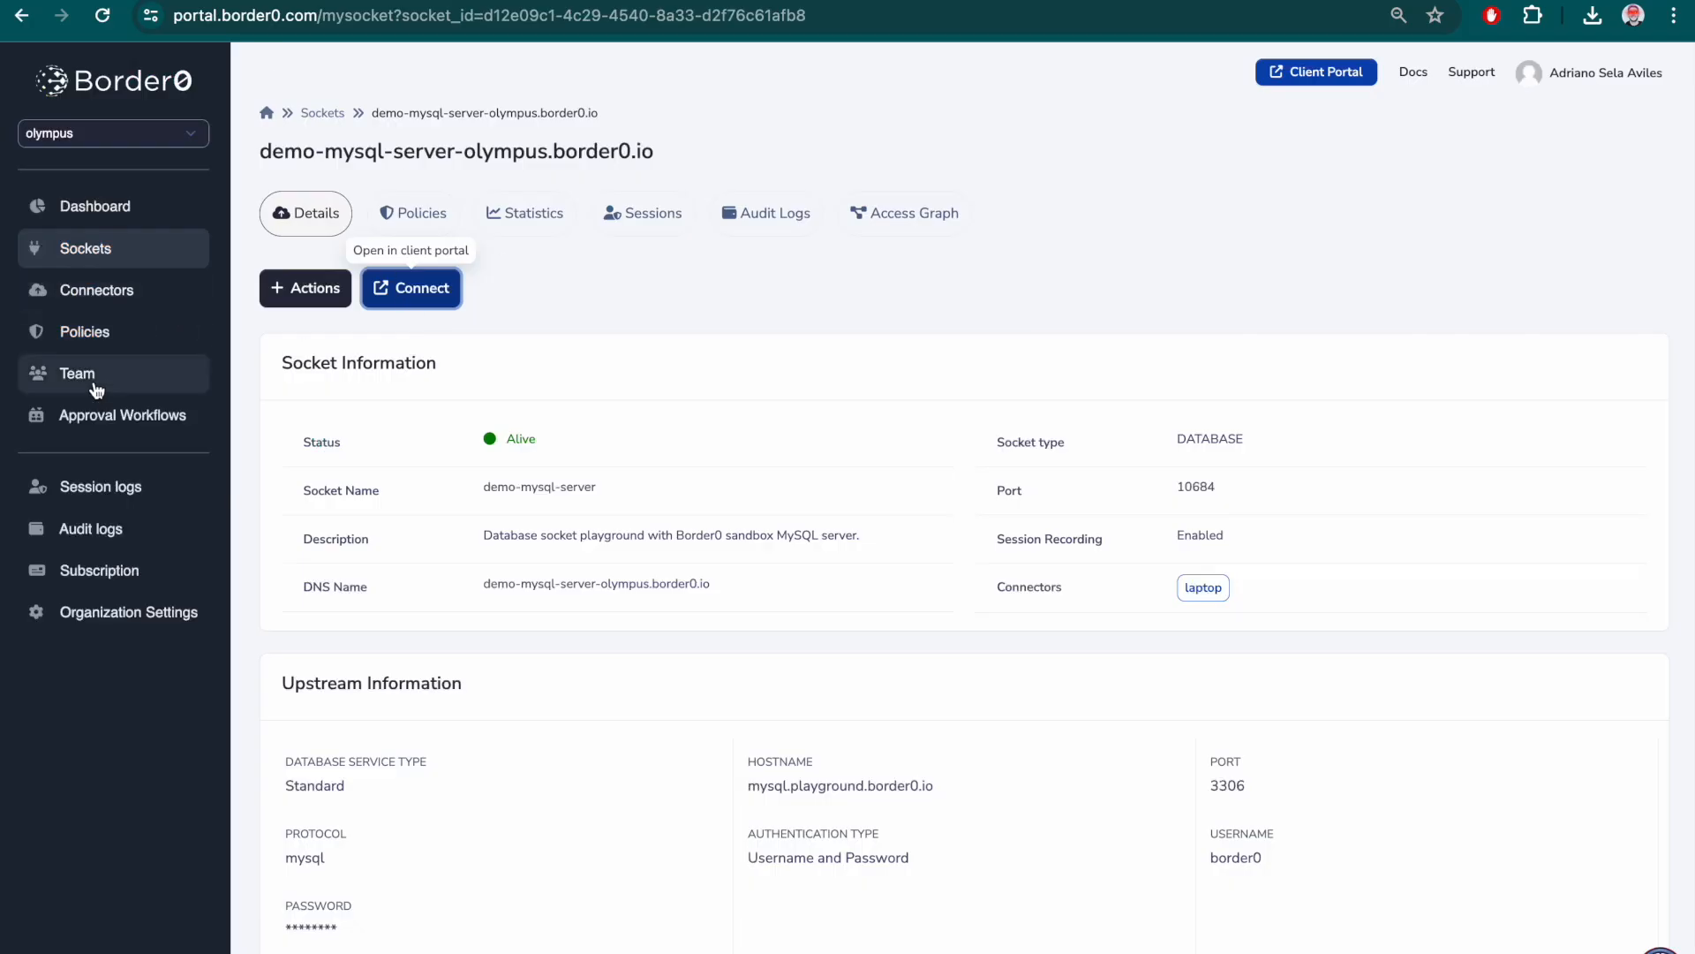
# Connect to the ssh-laptop socket, run top, and exit the SSH session
pyautogui.click(146, 259)
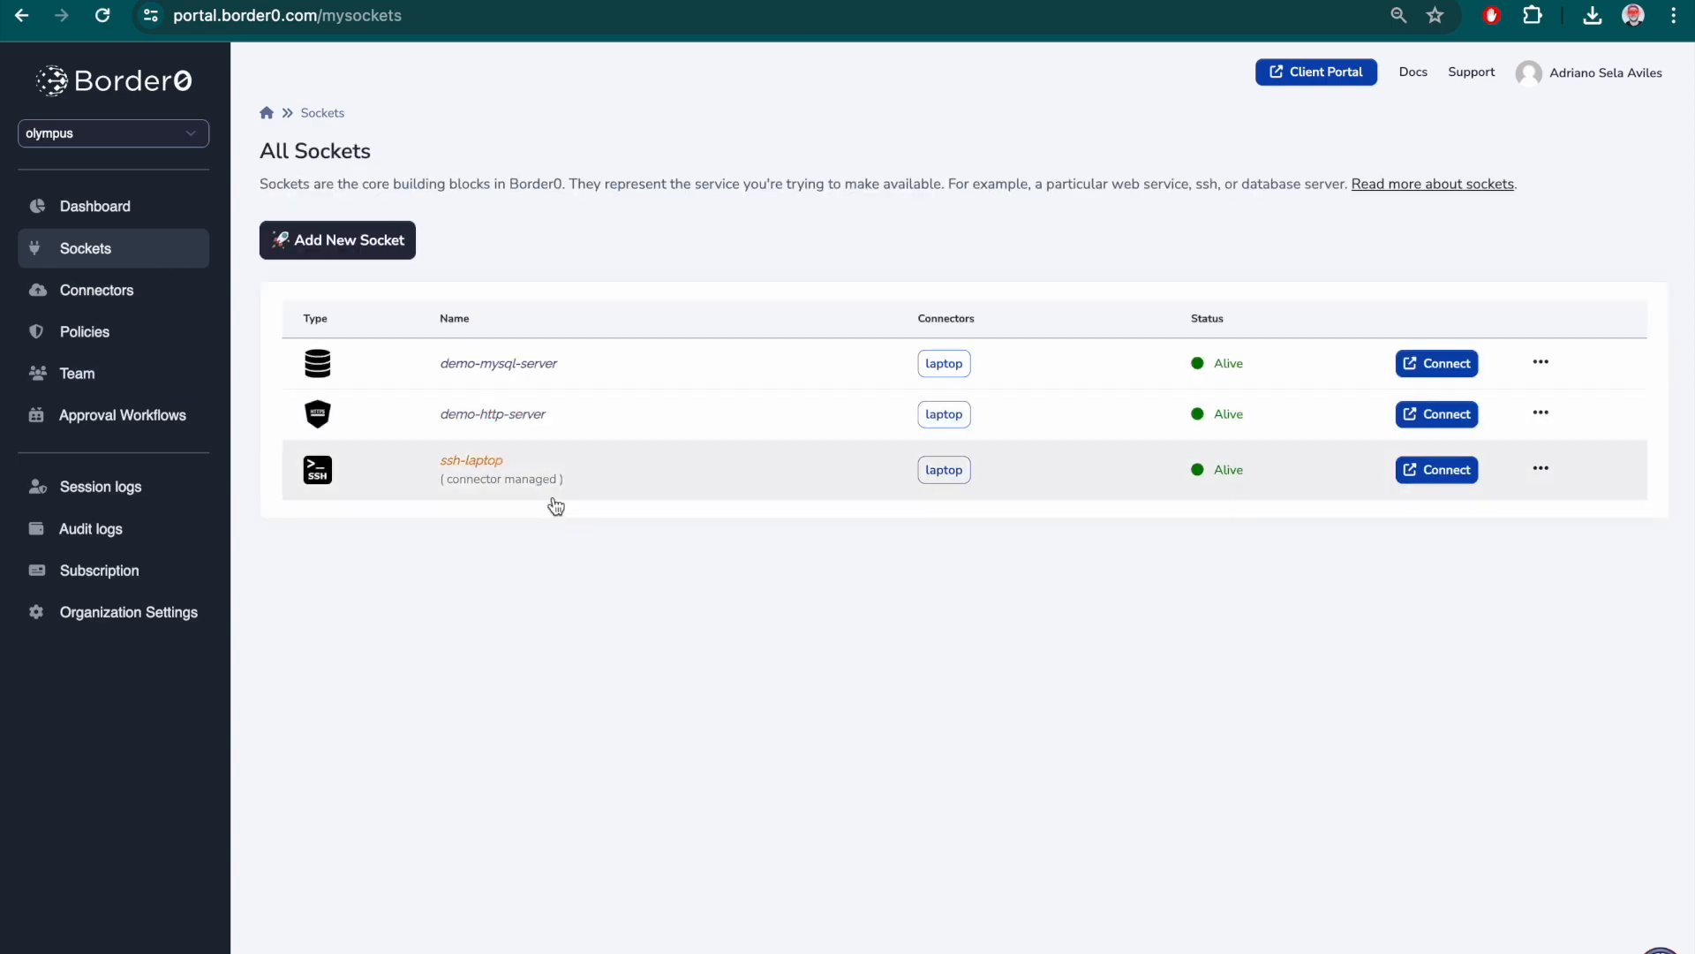
pyautogui.click(1439, 471)
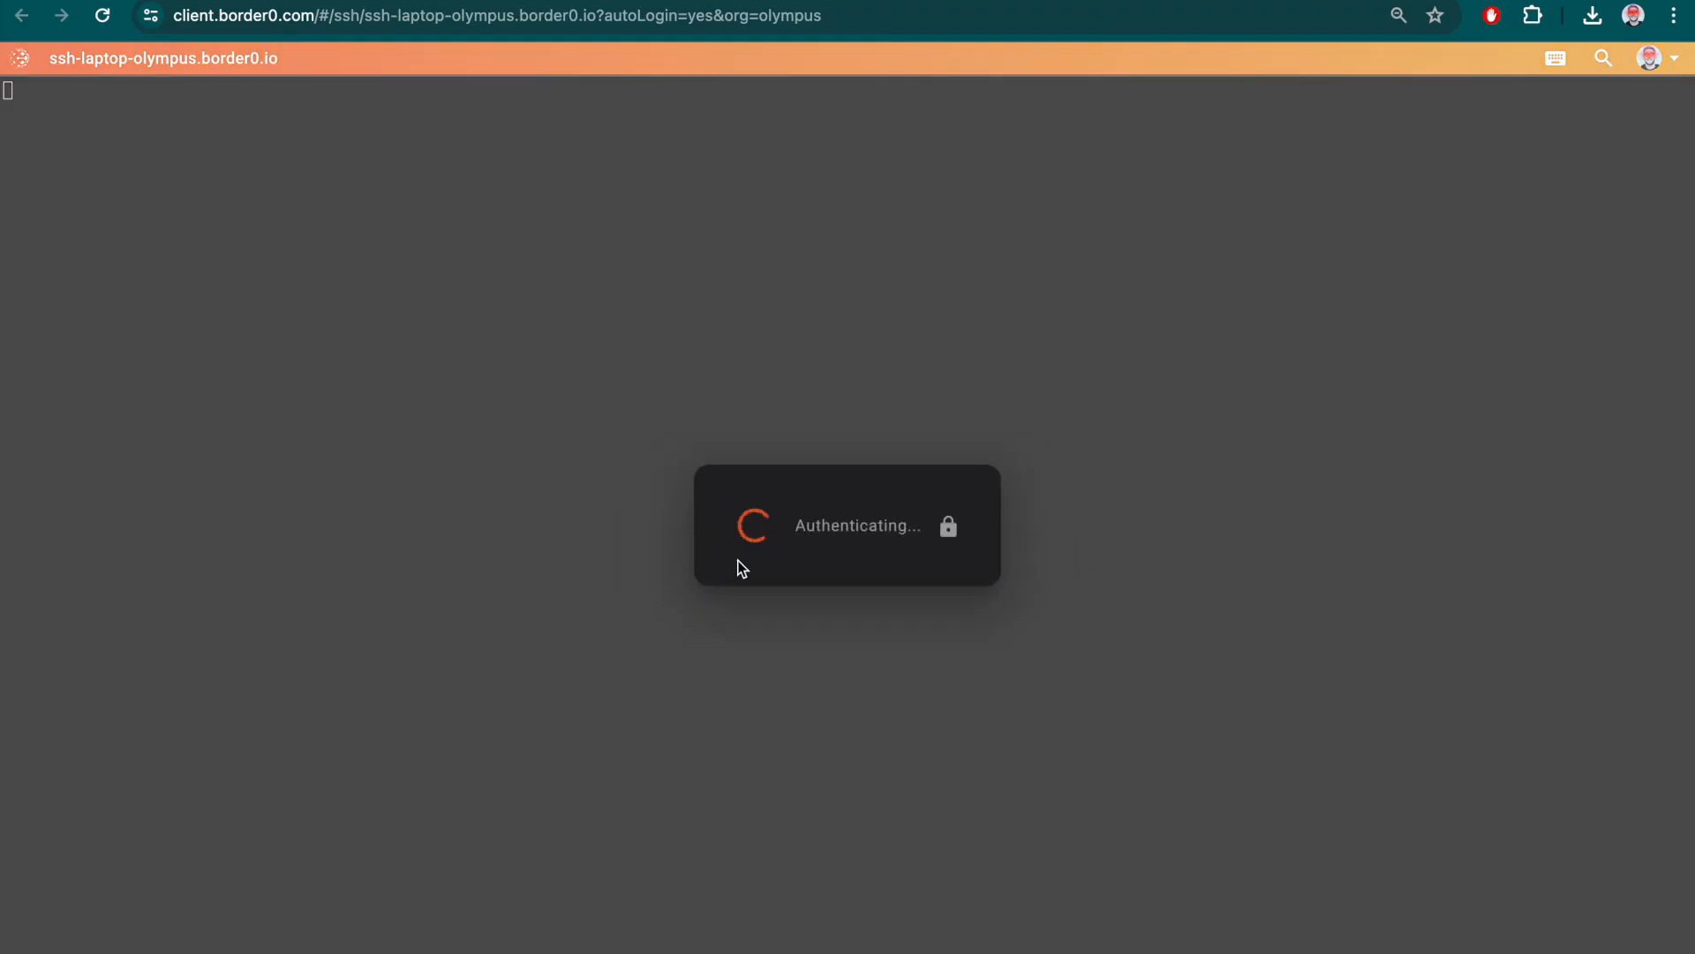
pyautogui.write('top')
pyautogui.press('Return')
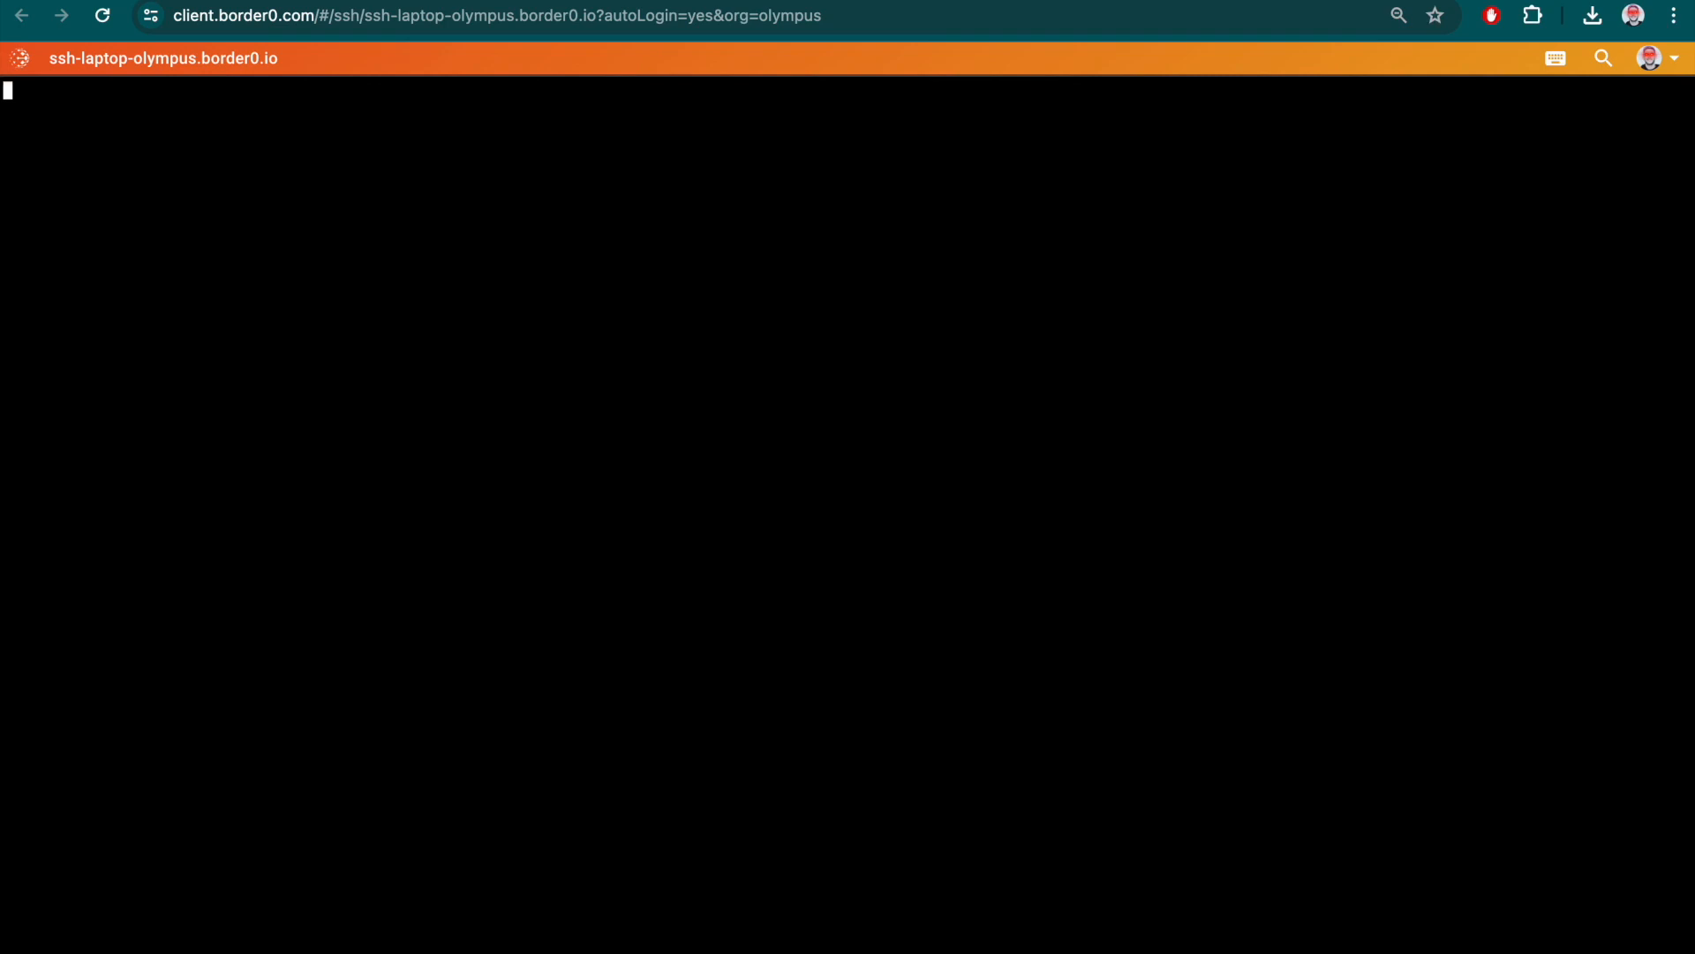
pyautogui.write('qexit')
pyautogui.press('Return')
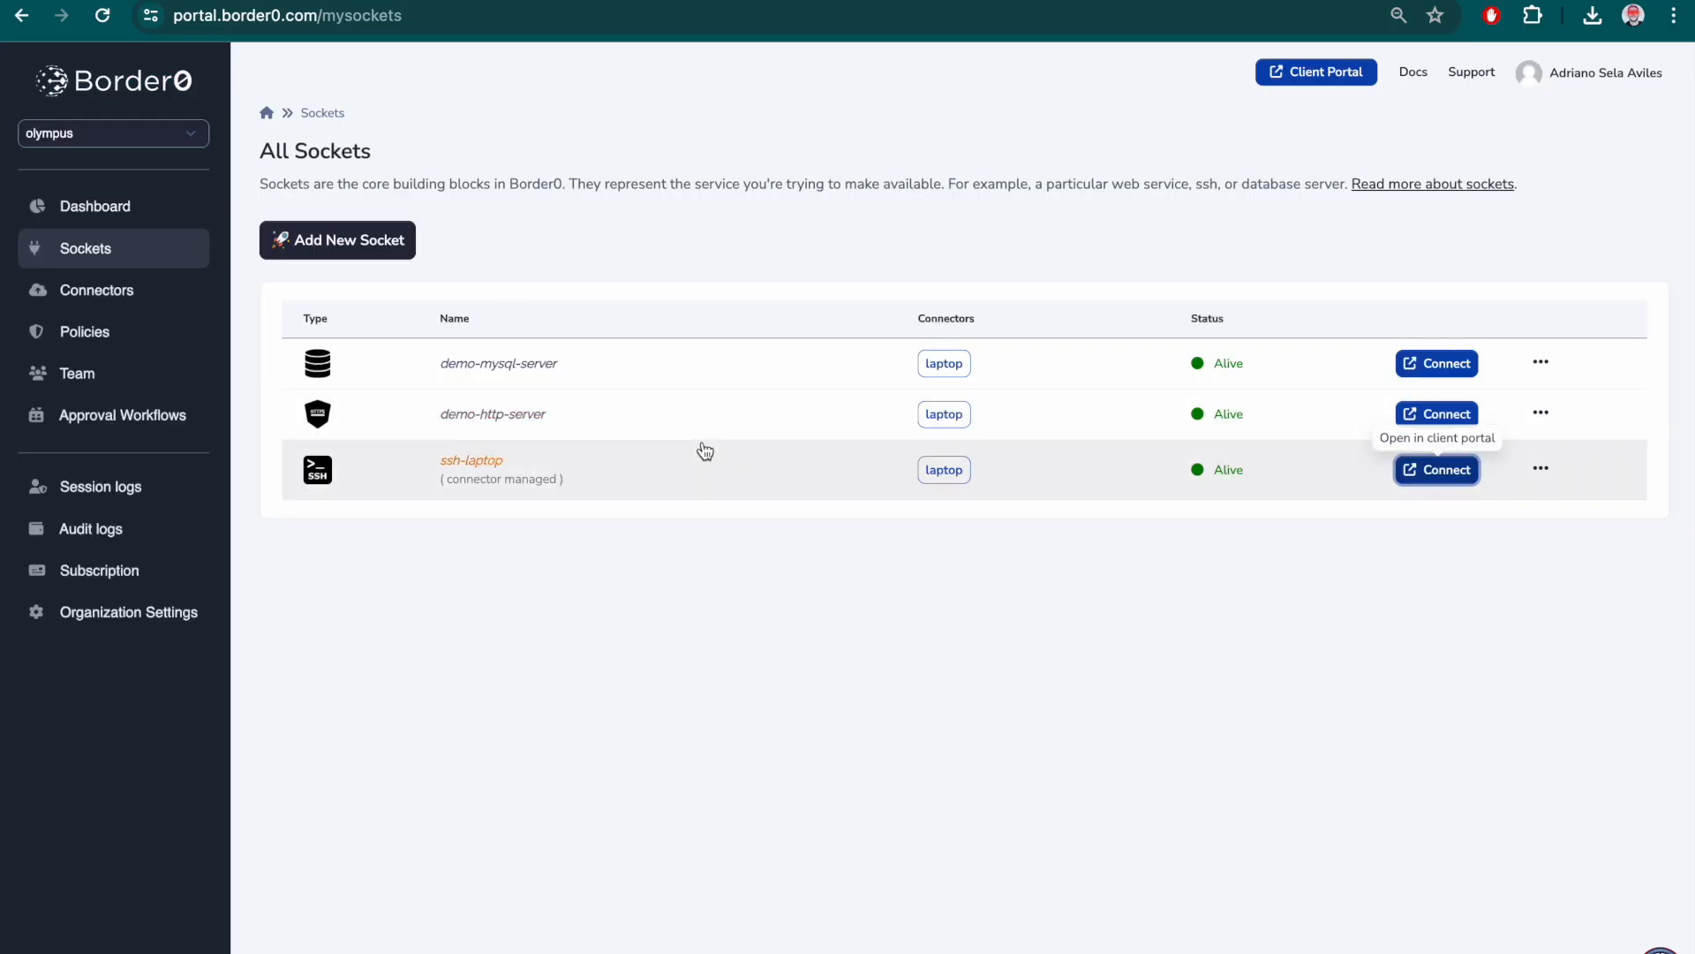
# Connect to the demo-http-server socket in the browser and close its page
pyautogui.click(1432, 414)
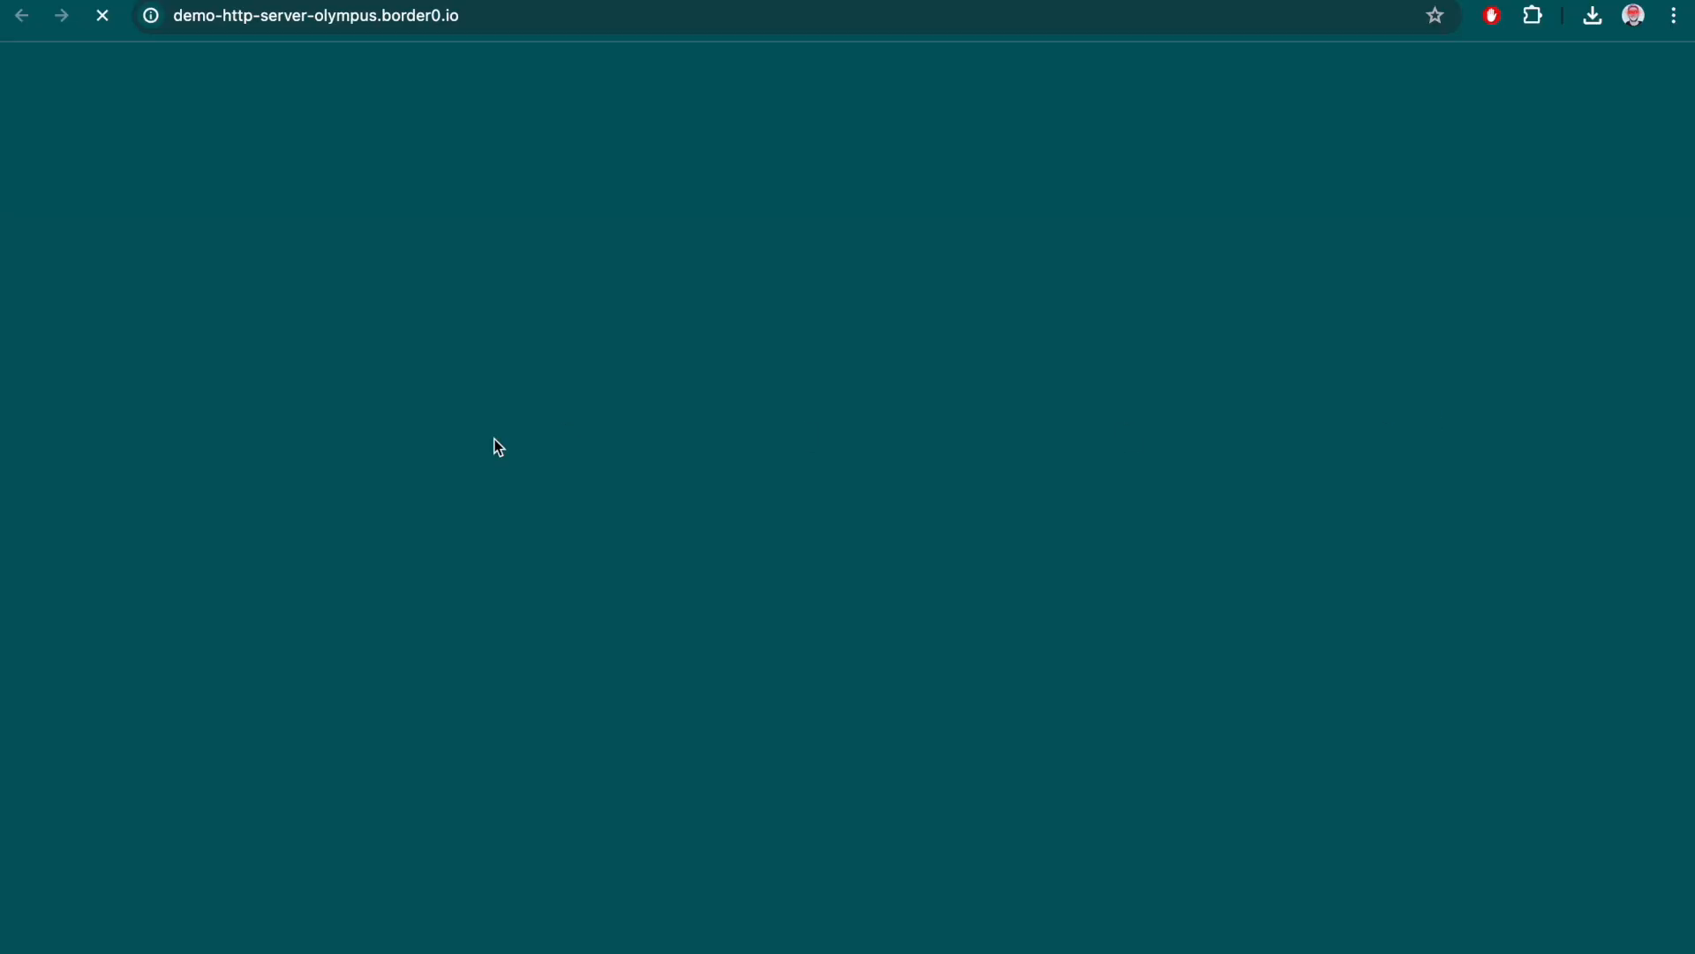
pyautogui.press('super+w')
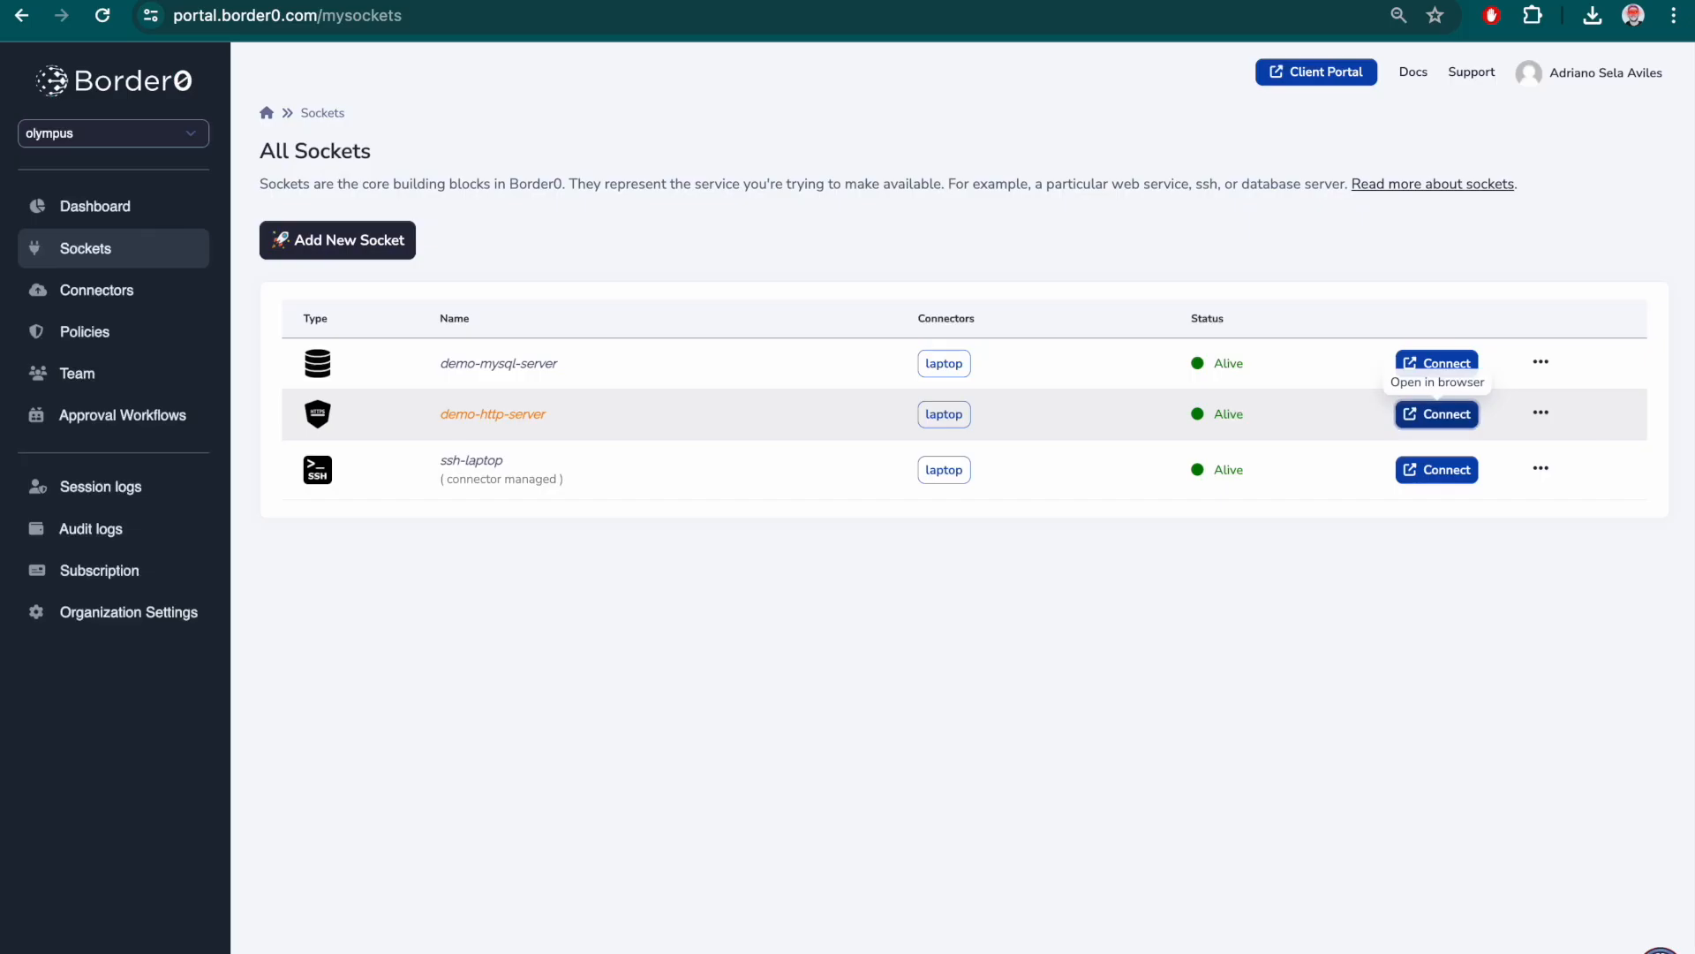
# Examine the Vanta checks in the authorization information of the in-progress demo-mysql-server session in the session logs
pyautogui.click(128, 488)
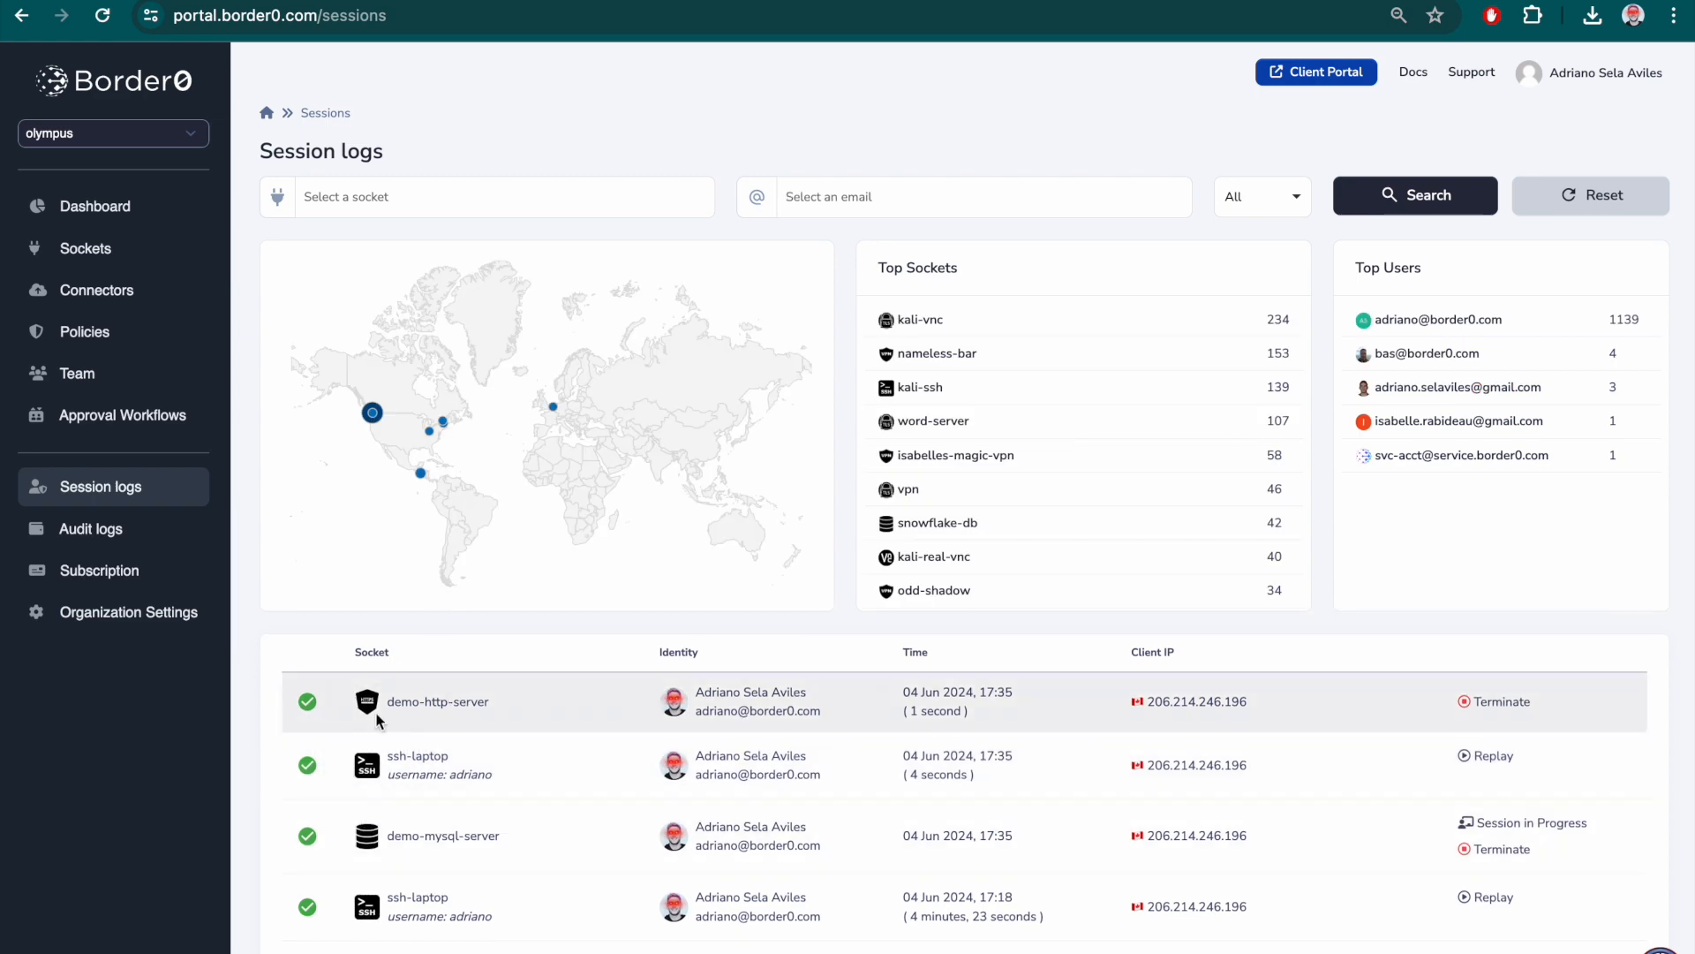
pyautogui.click(308, 837)
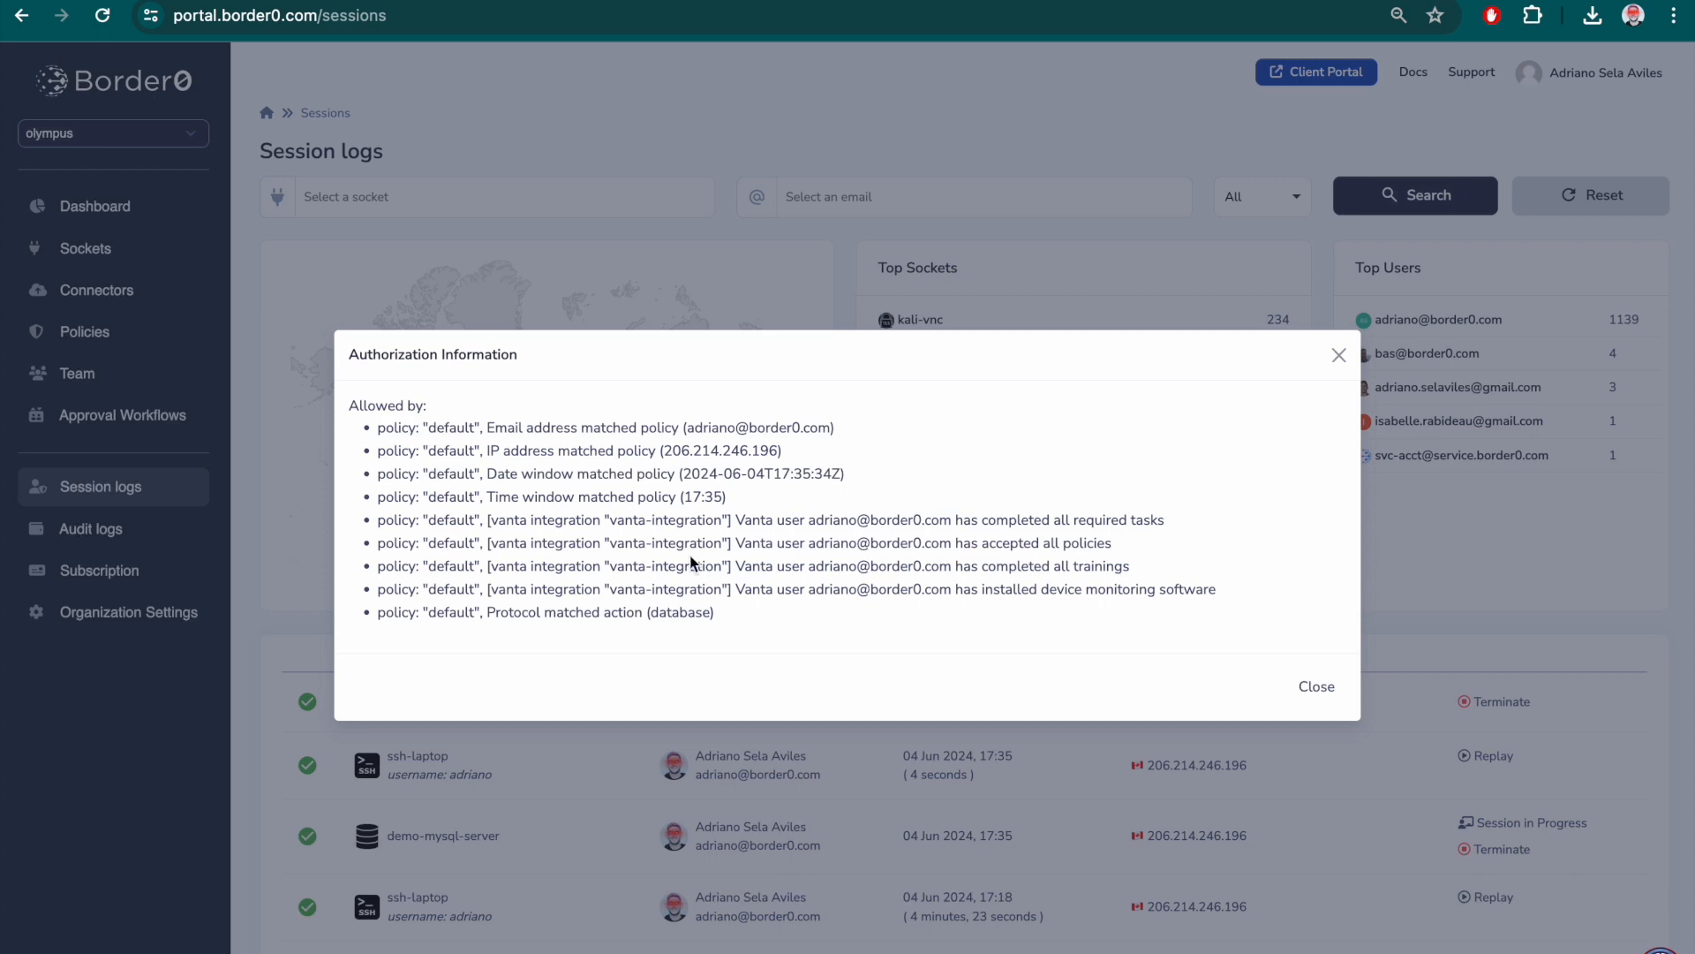
pyautogui.moveTo(1216, 589); pyautogui.dragTo(342, 539)
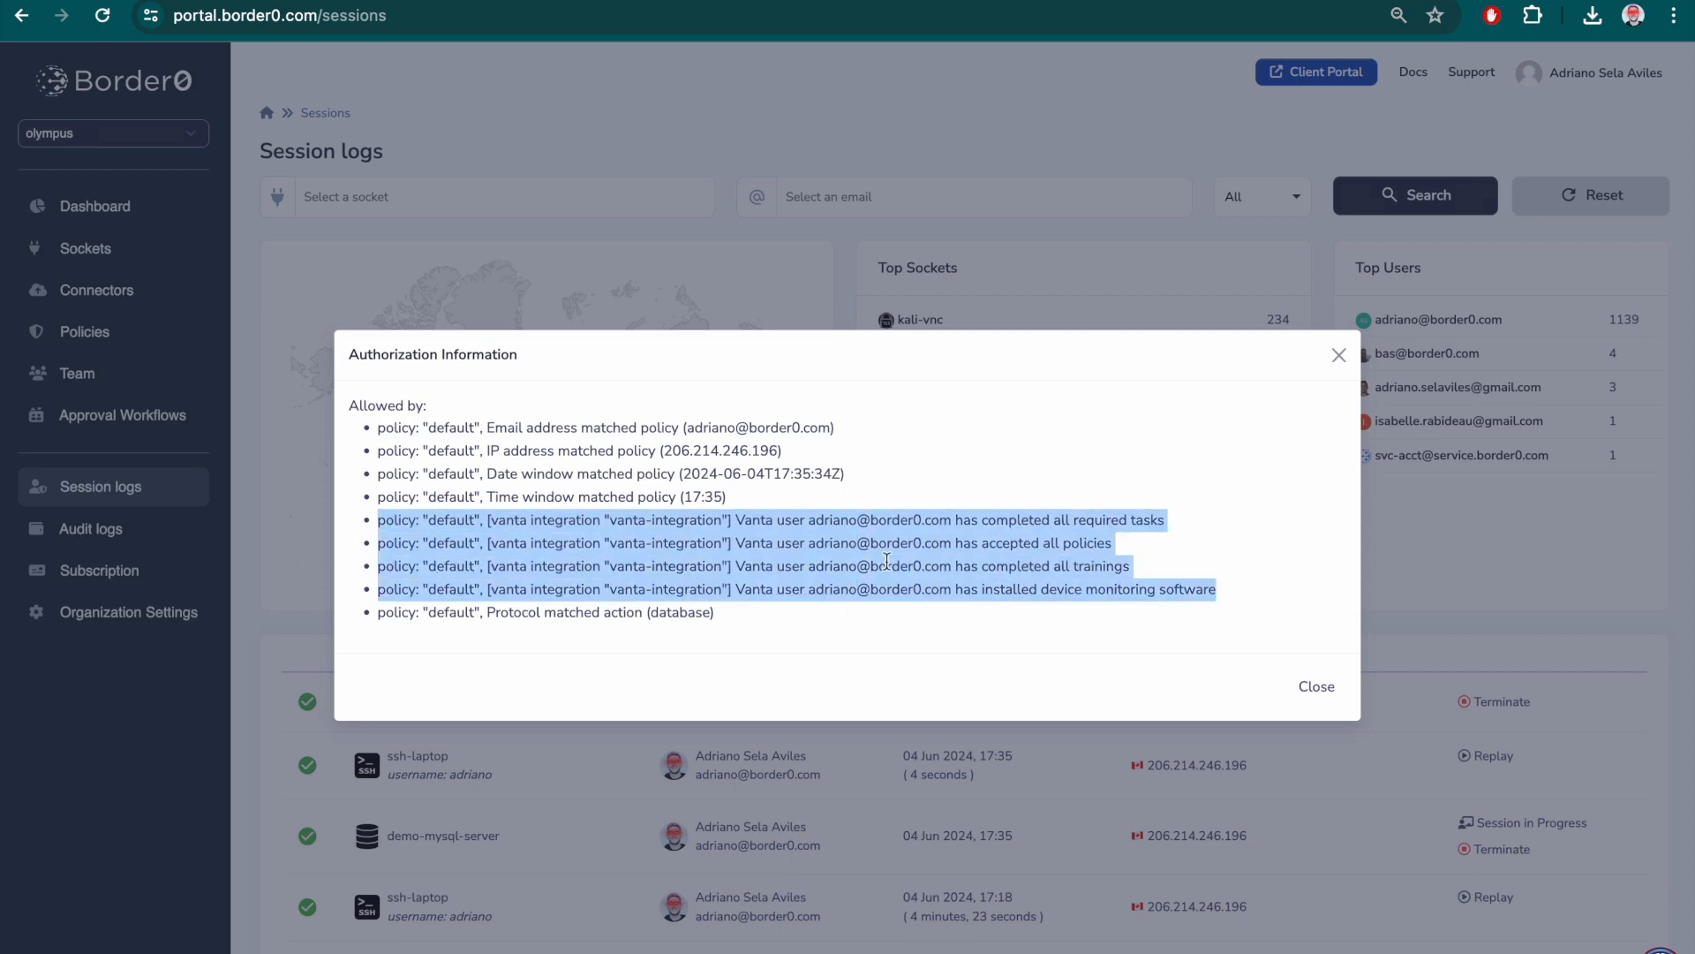
pyautogui.click(830, 520)
pyautogui.moveTo(739, 520); pyautogui.dragTo(1172, 528)
pyautogui.click(917, 529)
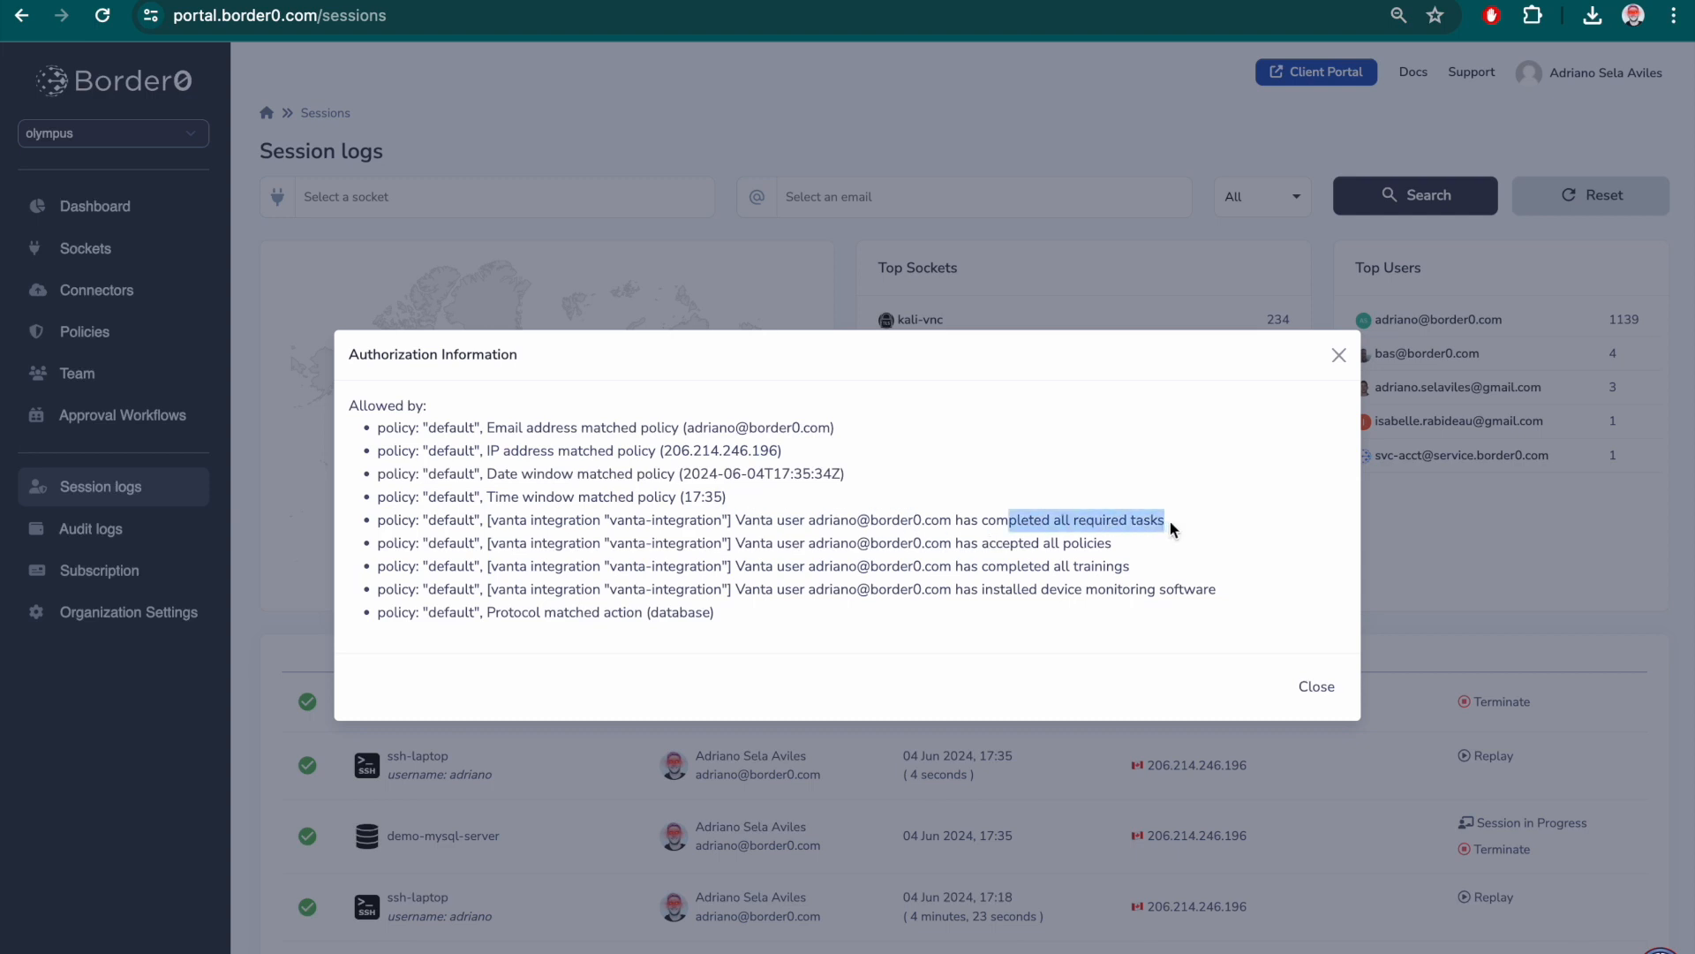
pyautogui.moveTo(963, 543); pyautogui.dragTo(1126, 549)
pyautogui.moveTo(992, 575); pyautogui.dragTo(1136, 580)
pyautogui.moveTo(953, 590); pyautogui.dragTo(1218, 603)
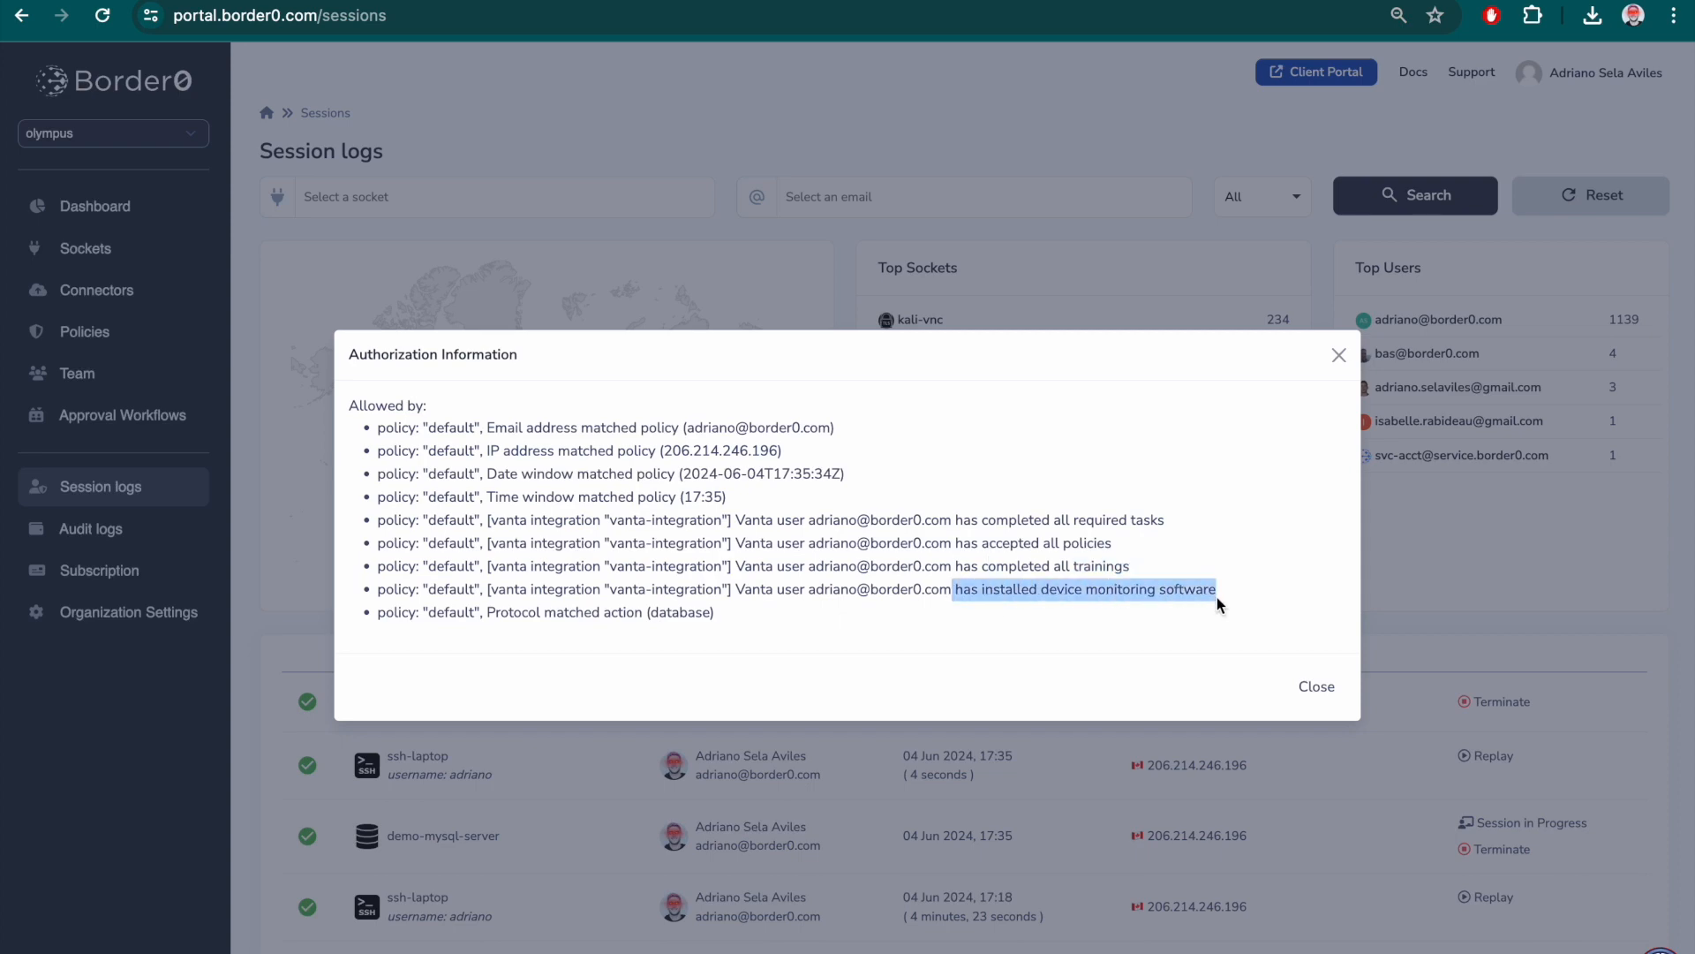
pyautogui.click(1312, 688)
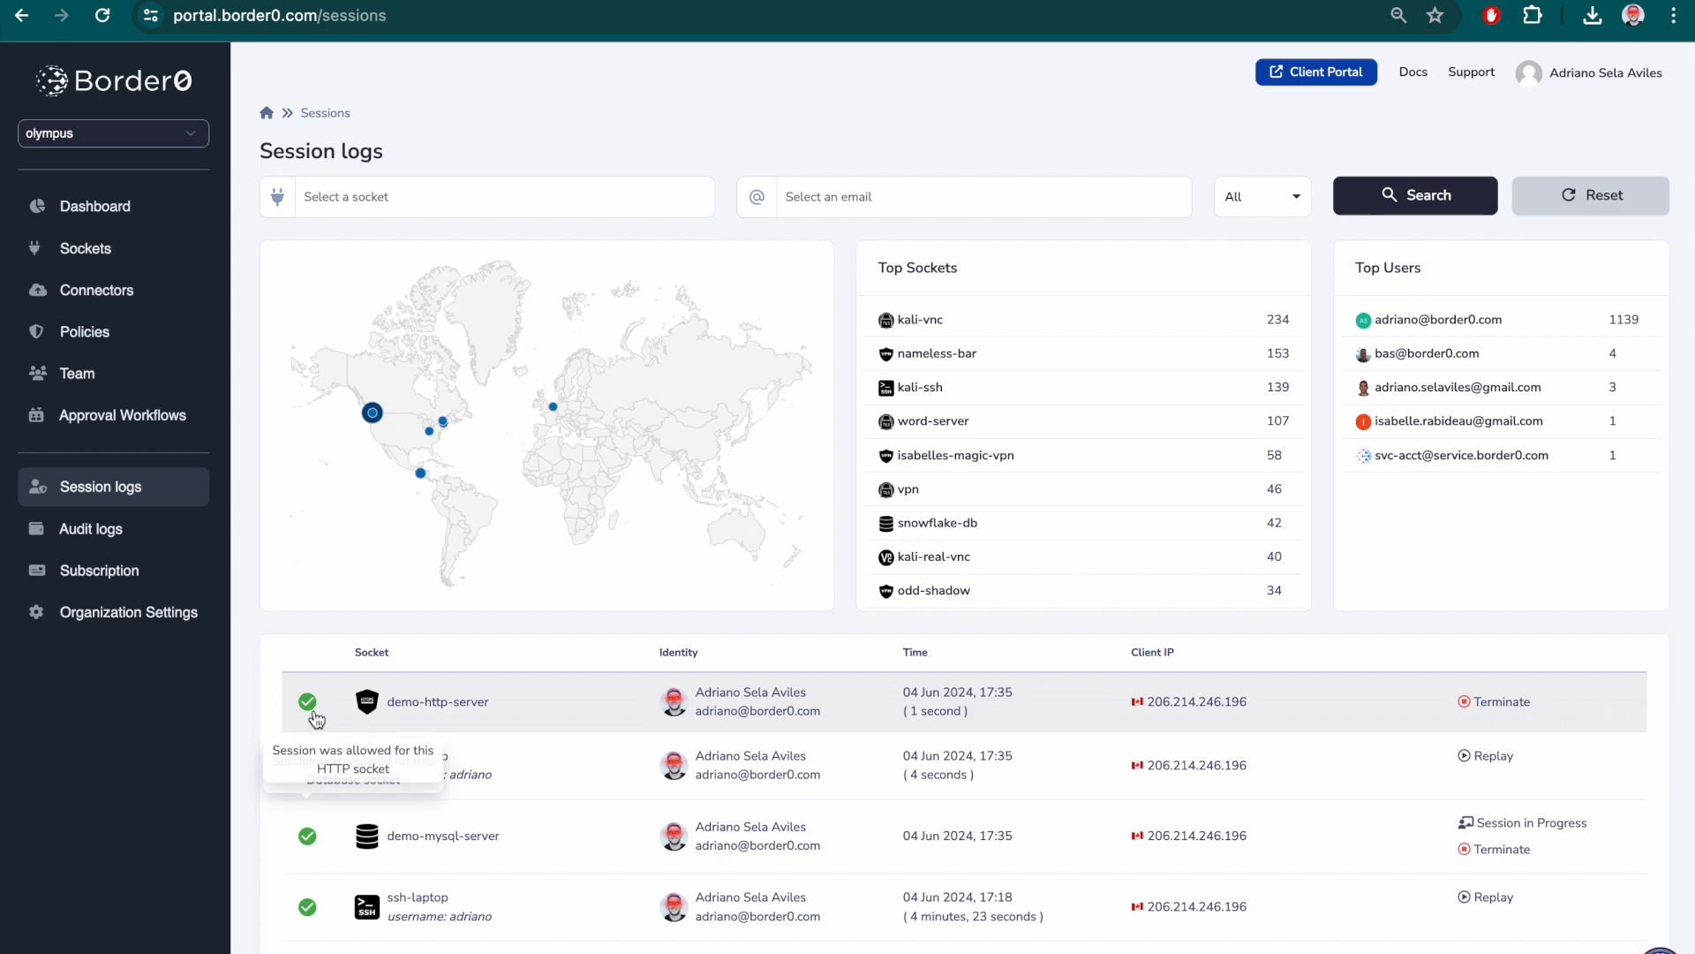
# Enable Require Background Checks Completed in the default policy's Vanta integration configuration and save the policy
pyautogui.click(85, 333)
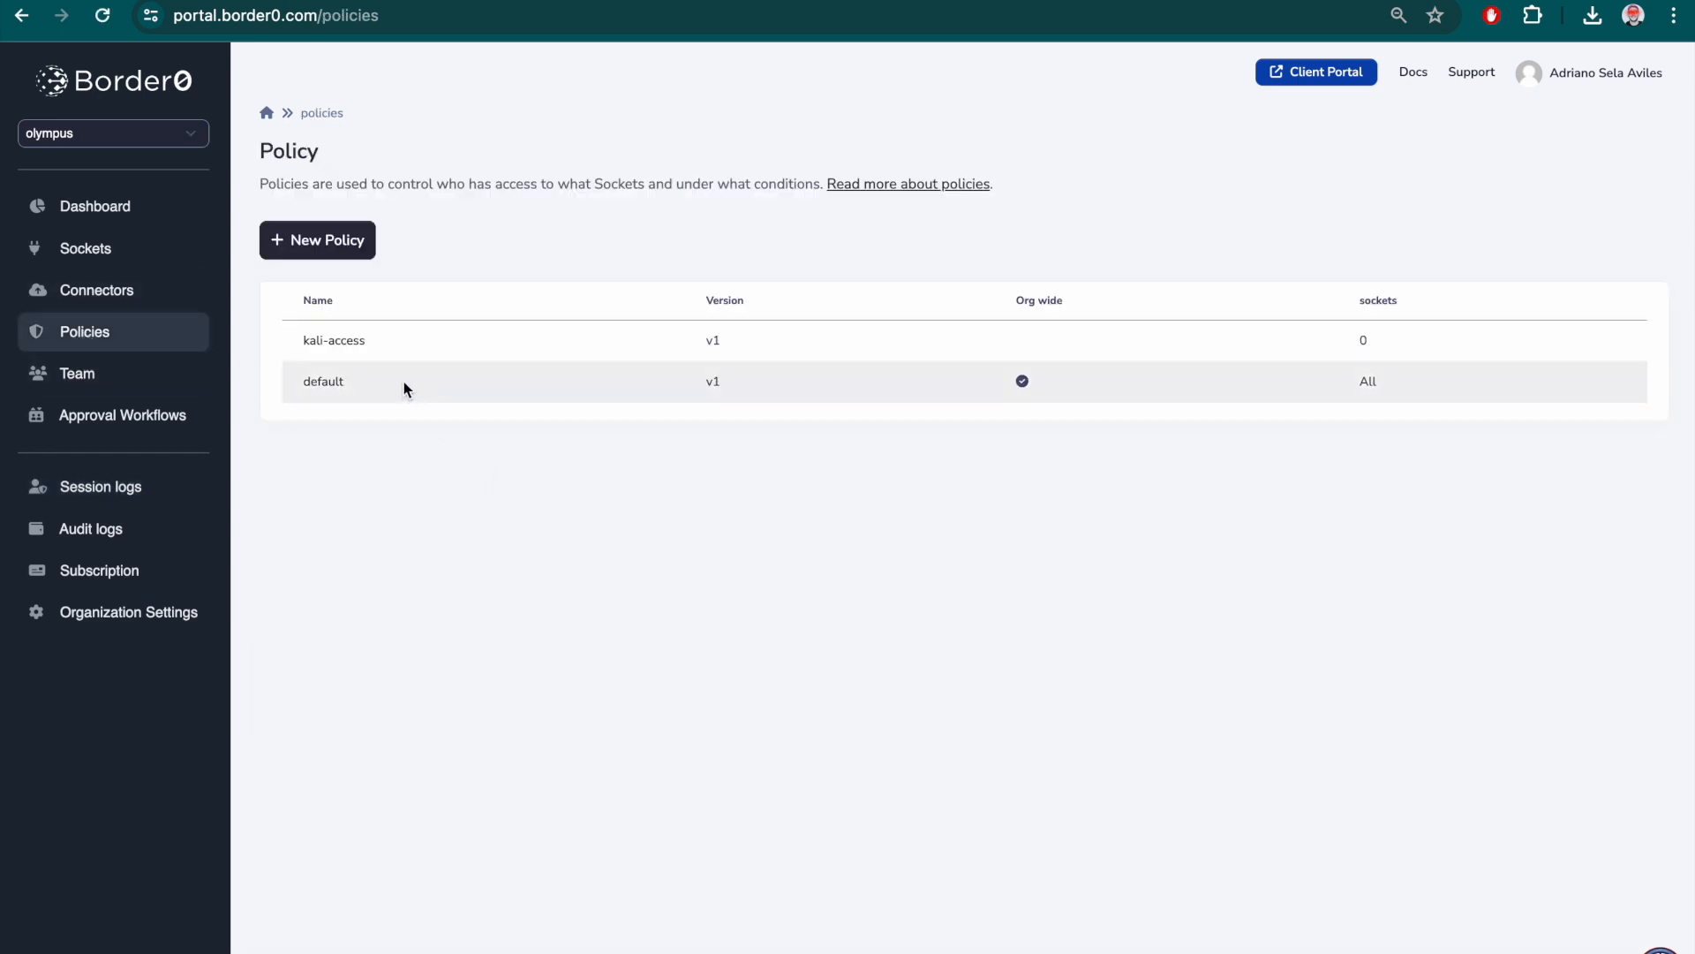
pyautogui.click(358, 381)
pyautogui.click(304, 258)
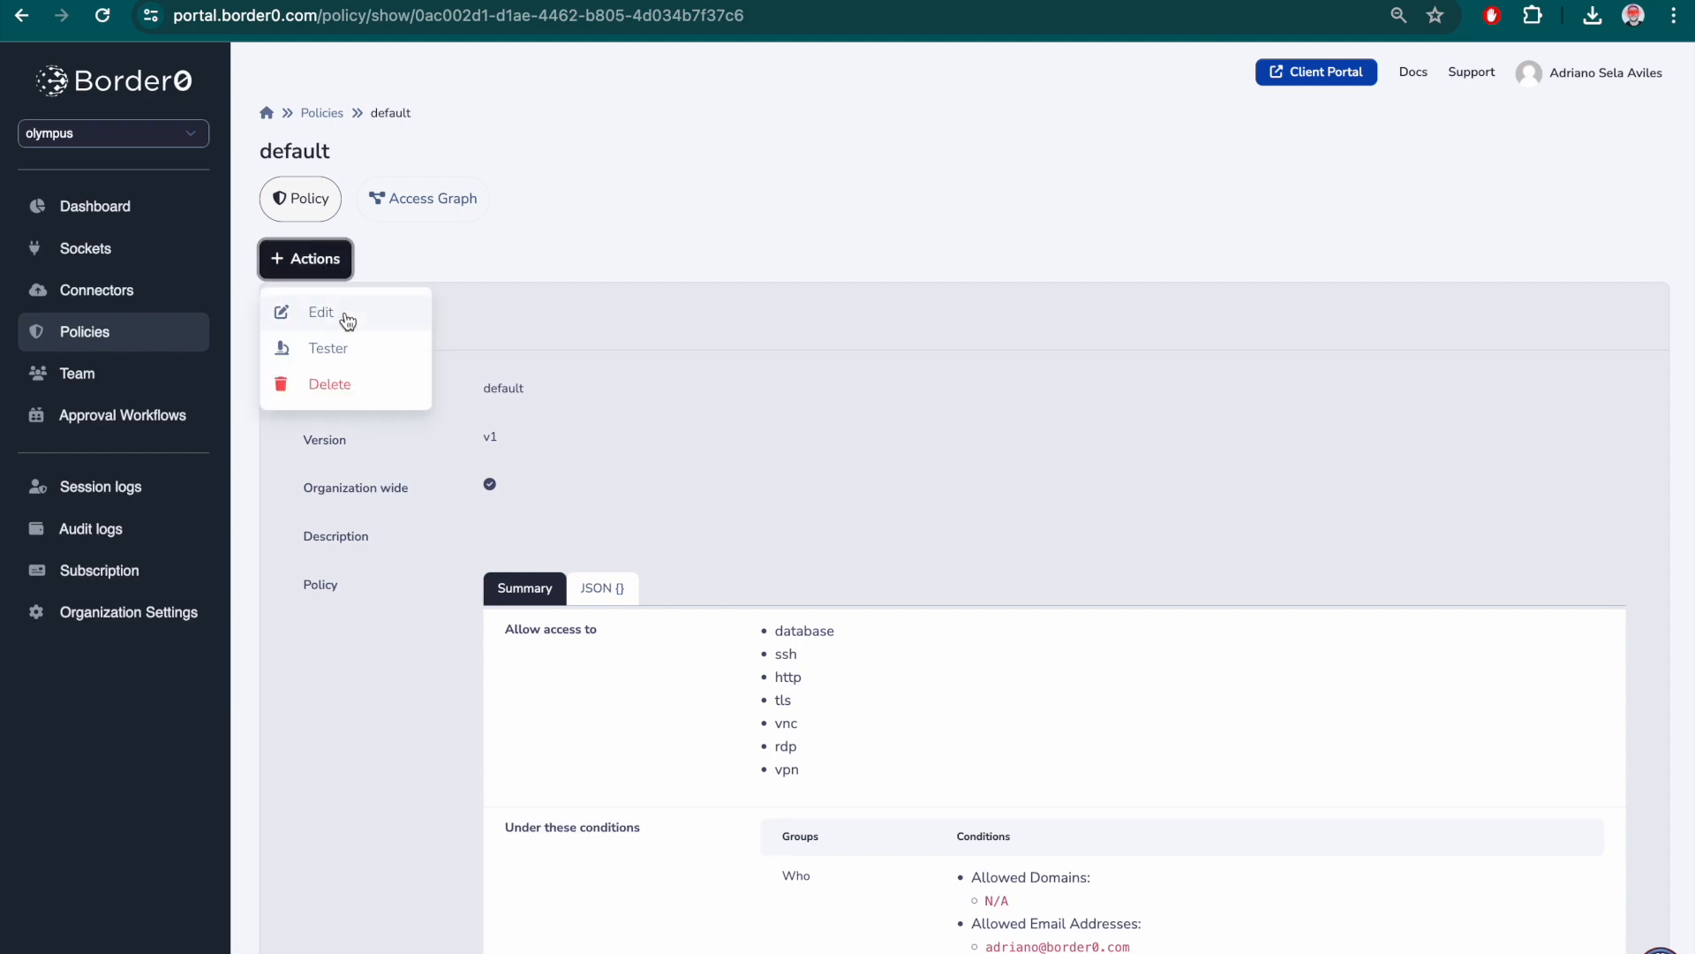
pyautogui.click(342, 318)
pyautogui.scroll(-10, 836, 669)
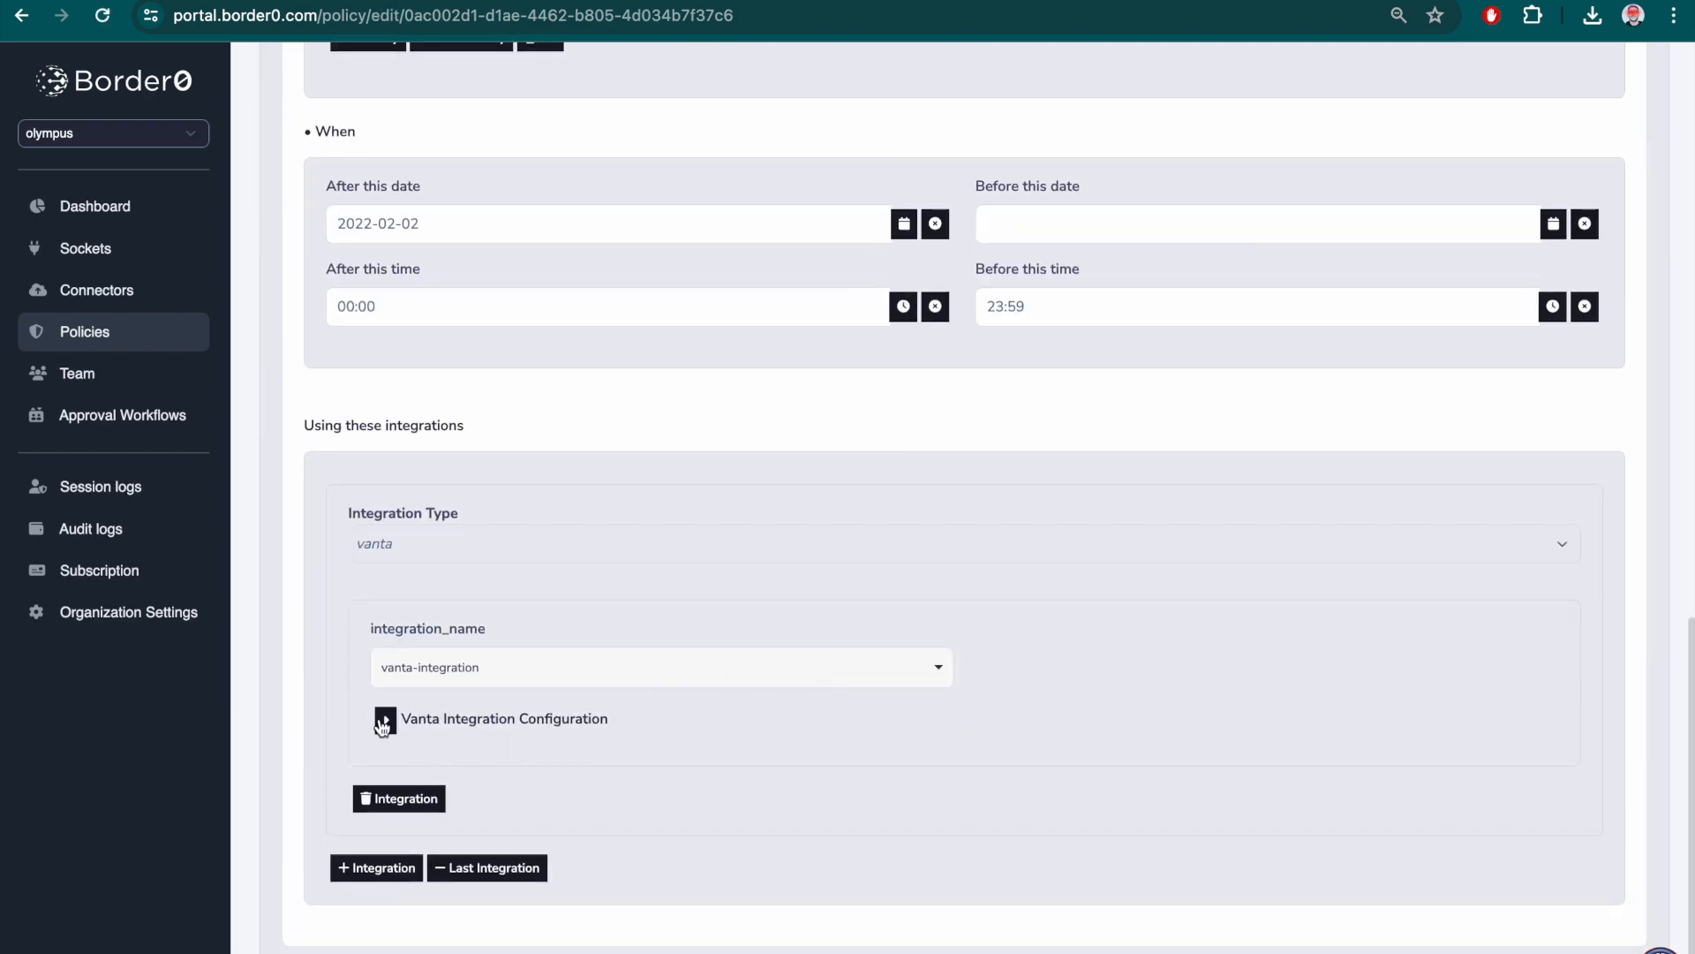
pyautogui.scroll(-1, 883, 742)
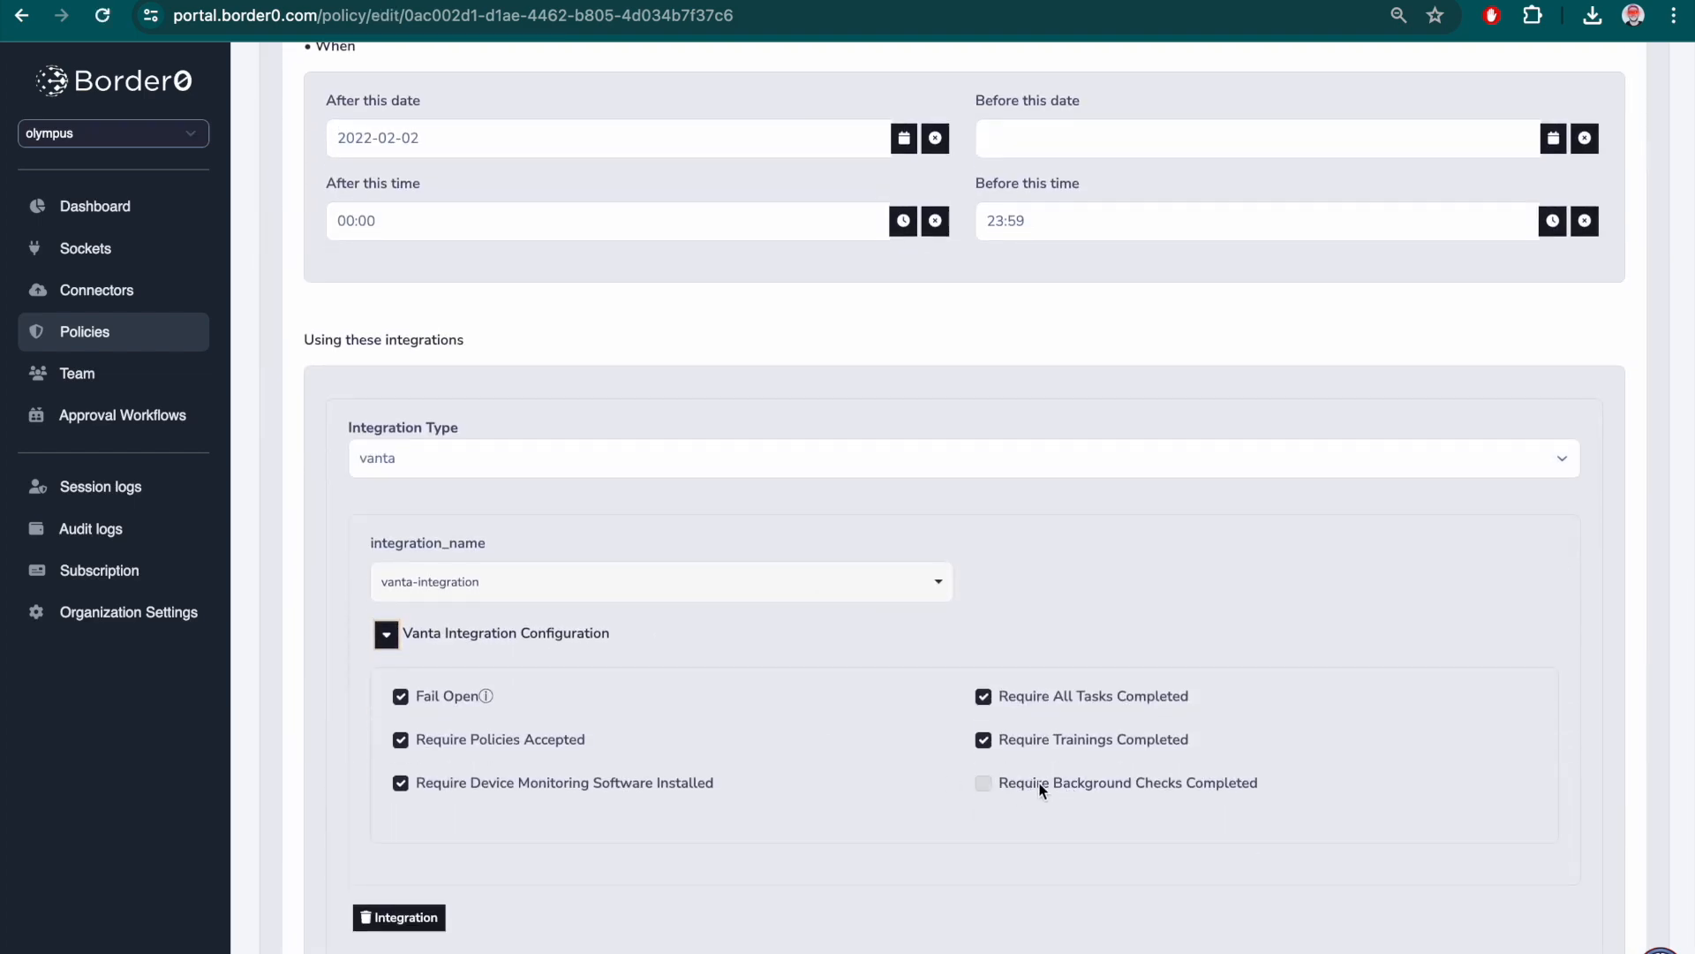
pyautogui.click(1210, 782)
pyautogui.scroll(-2, 1146, 790)
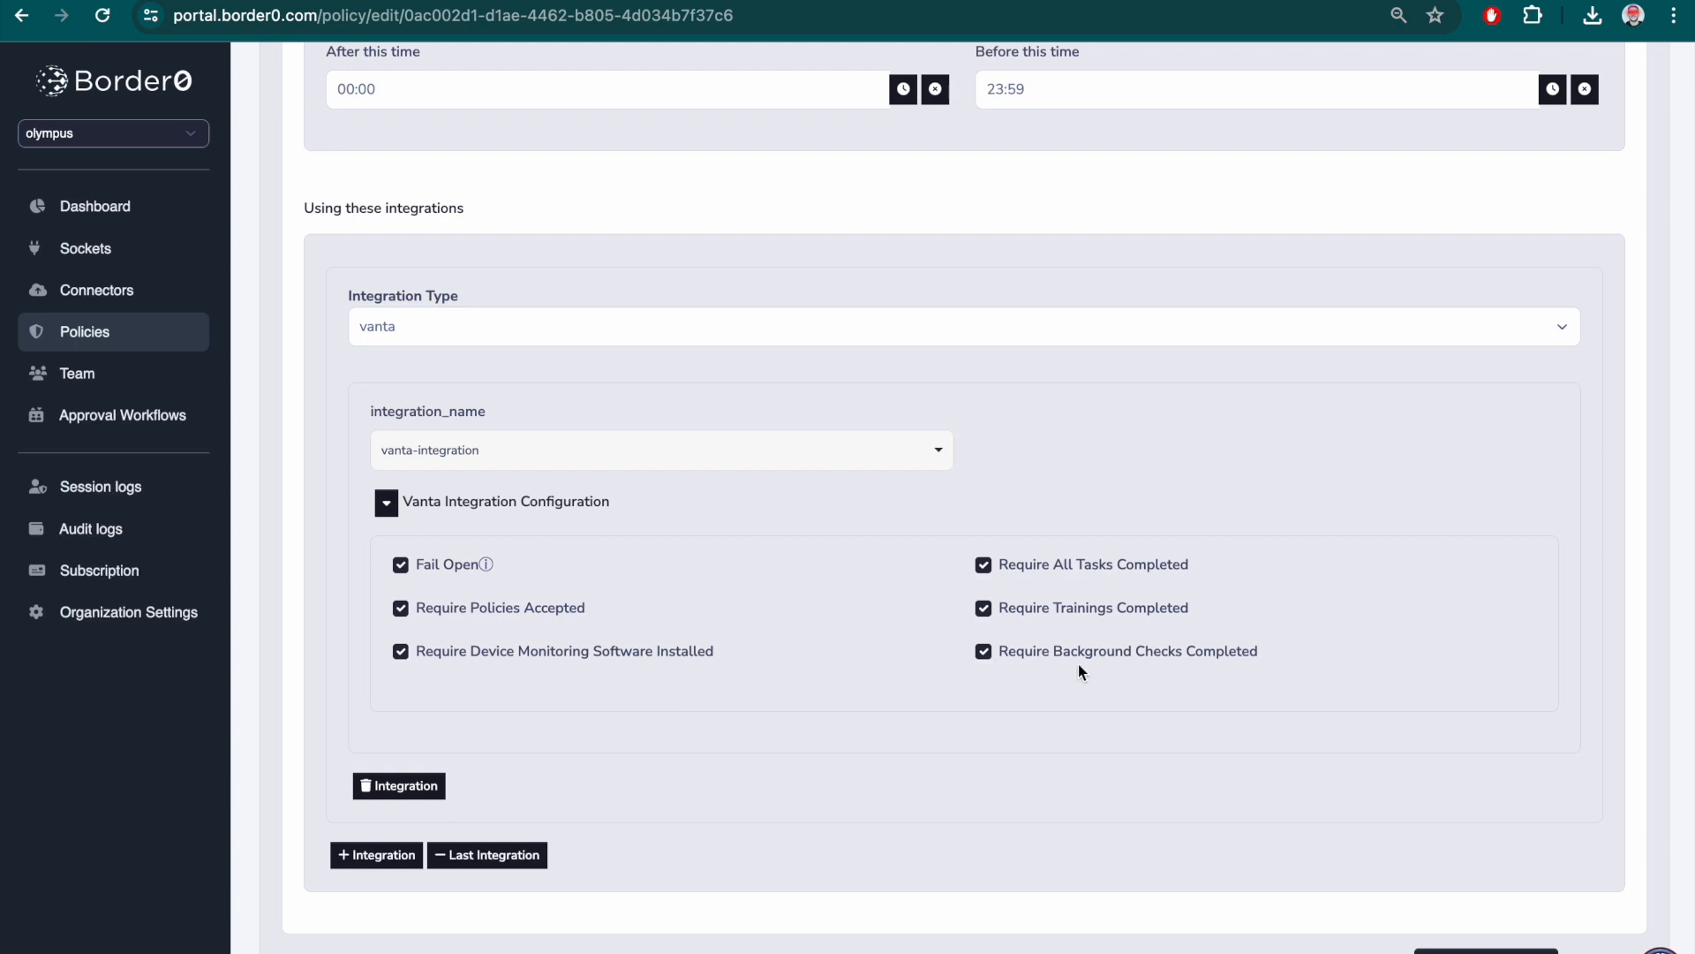
pyautogui.scroll(-1, 1078, 666)
pyautogui.click(1486, 944)
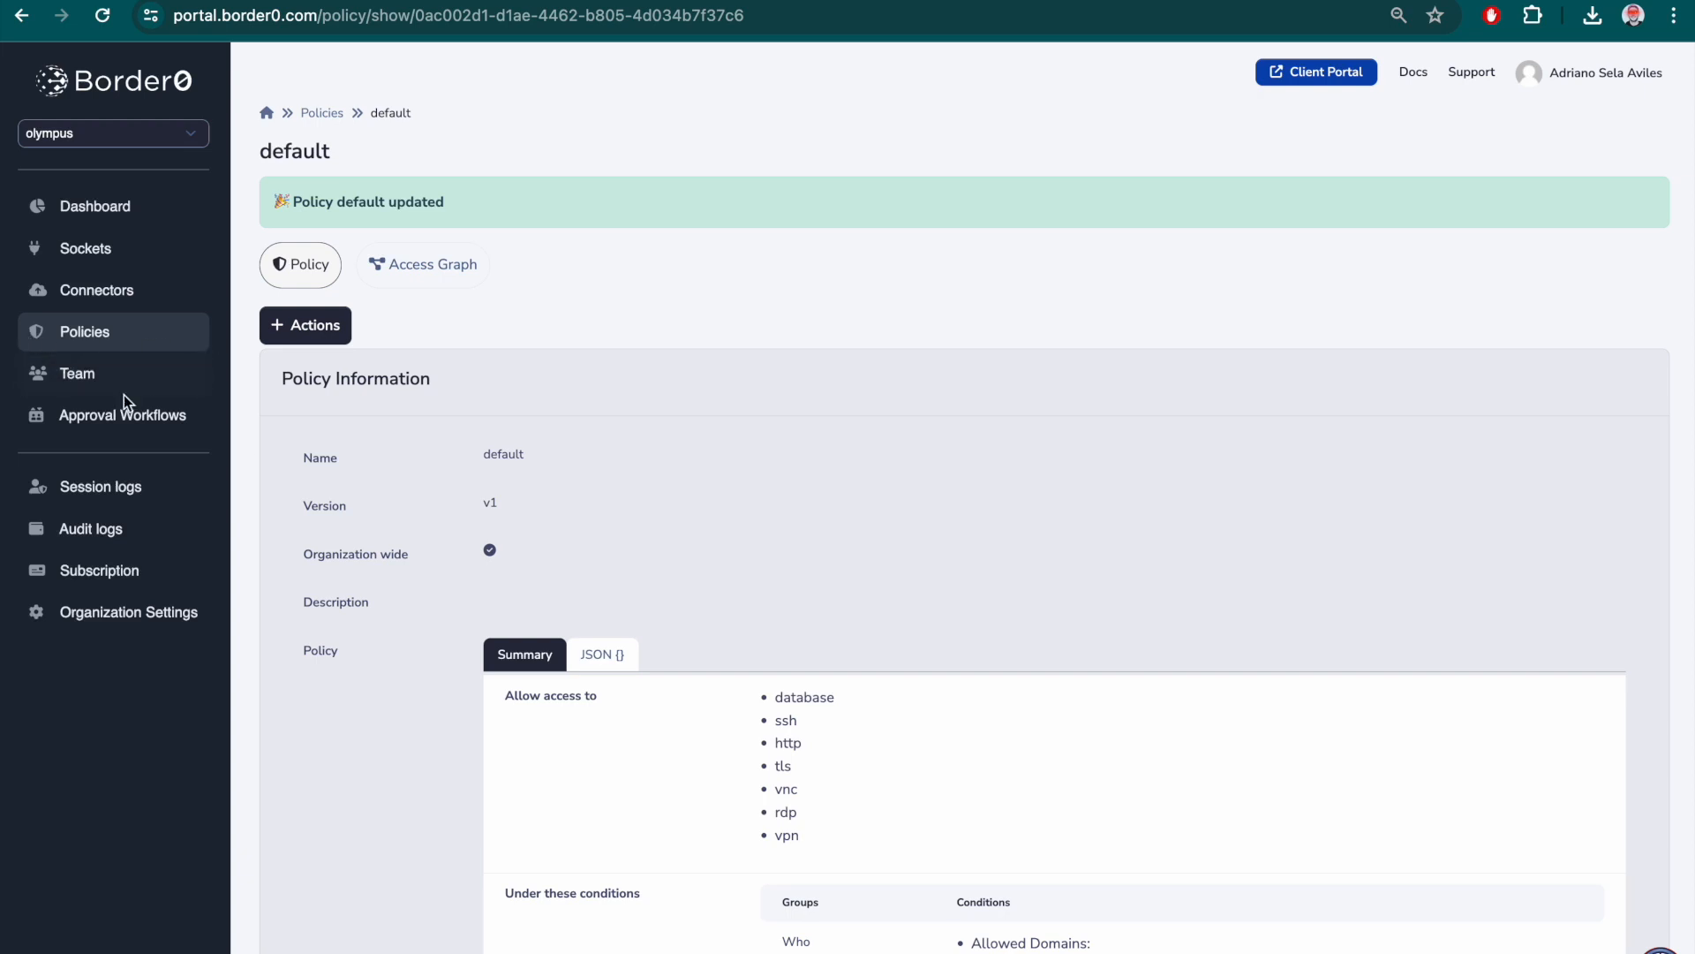
# Try to connect to the demo-http-server socket, read the page it returns, and close it
pyautogui.click(84, 252)
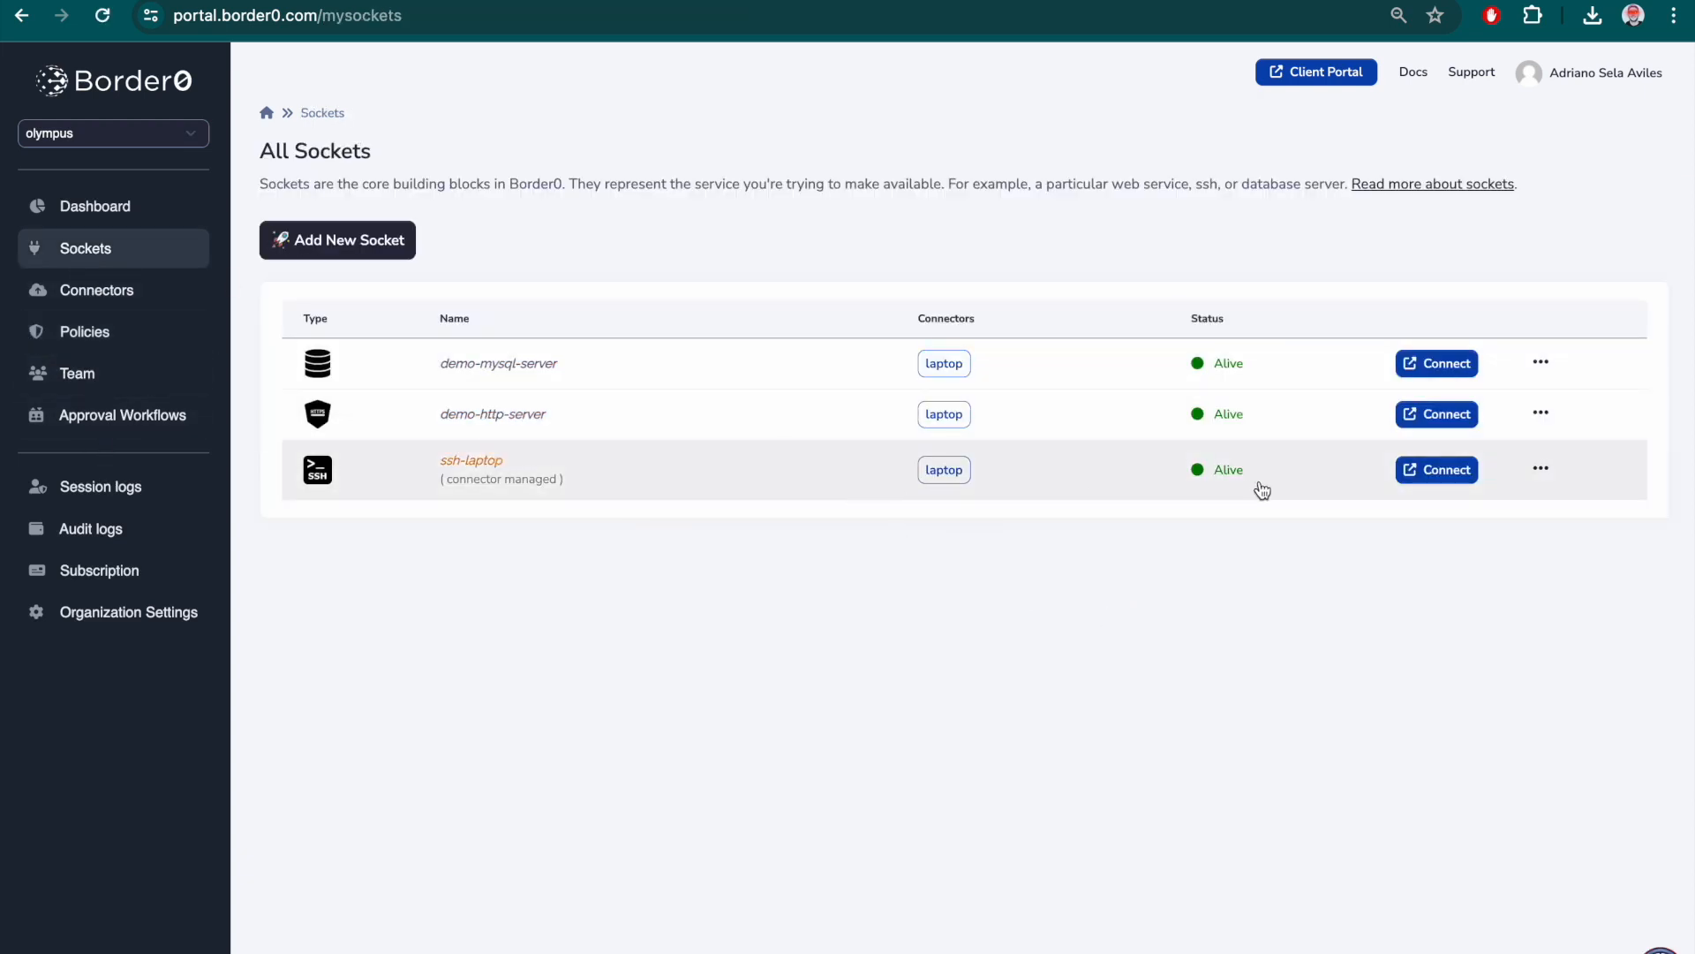
pyautogui.click(1443, 415)
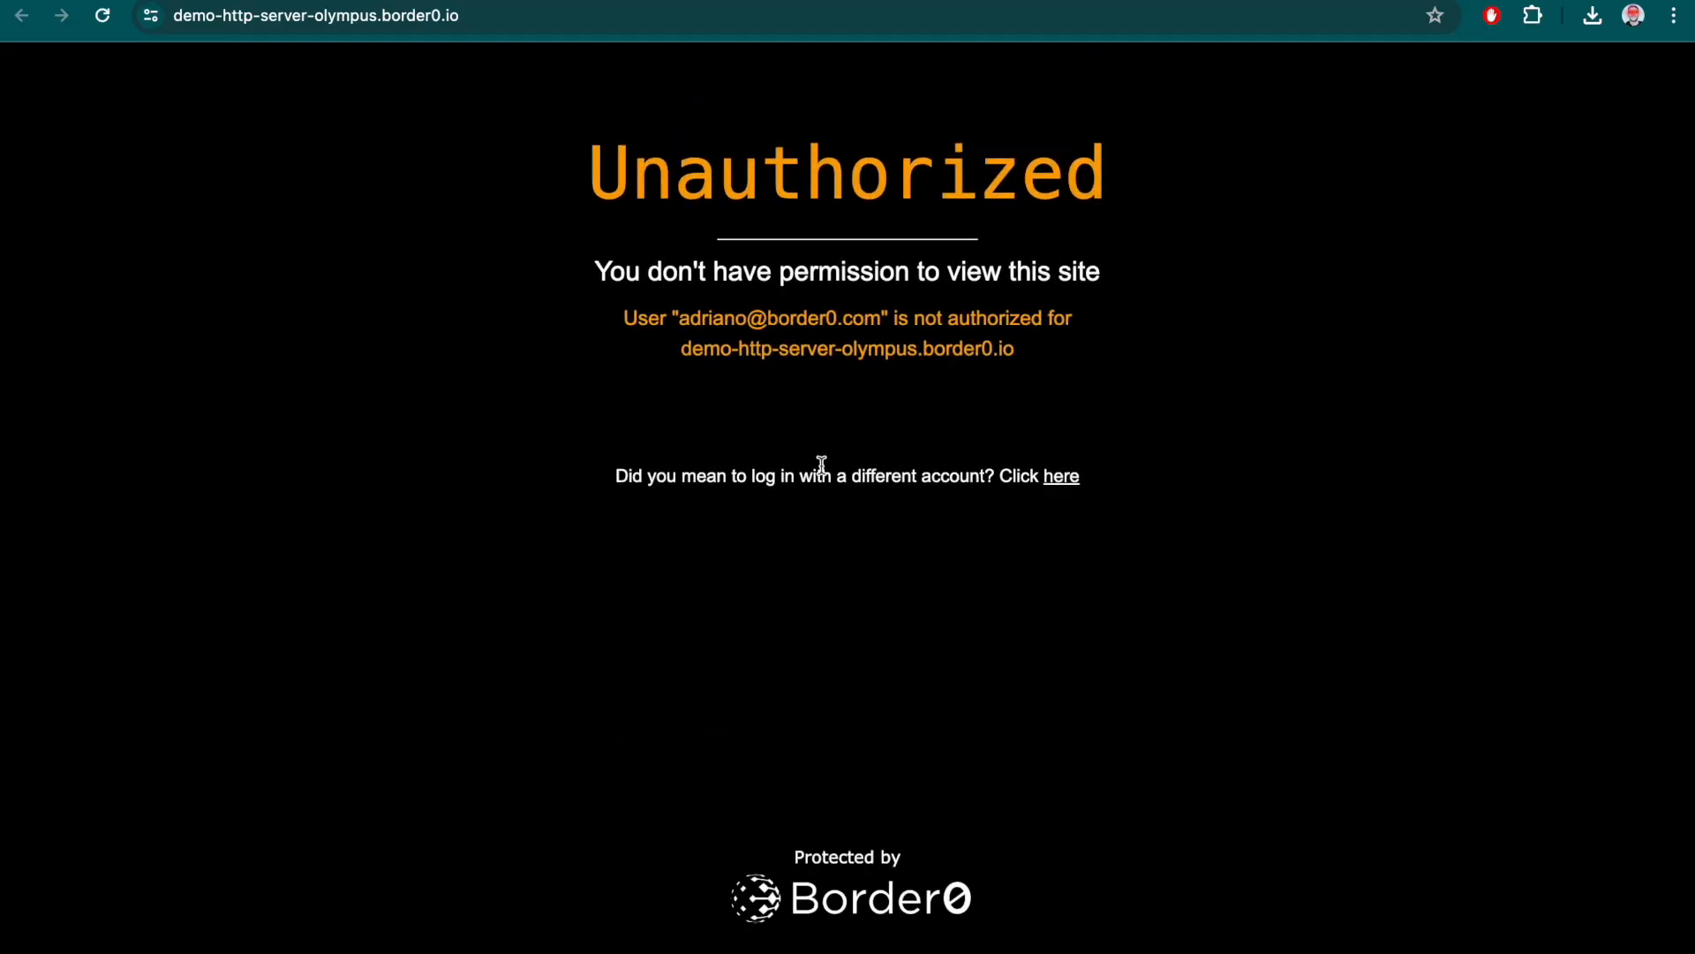
pyautogui.moveTo(630, 178); pyautogui.dragTo(1067, 518)
pyautogui.click(995, 527)
pyautogui.press('super+w')
# Try to connect to the ssh-laptop and demo-mysql-server sockets, closing each client page
pyautogui.click(1427, 469)
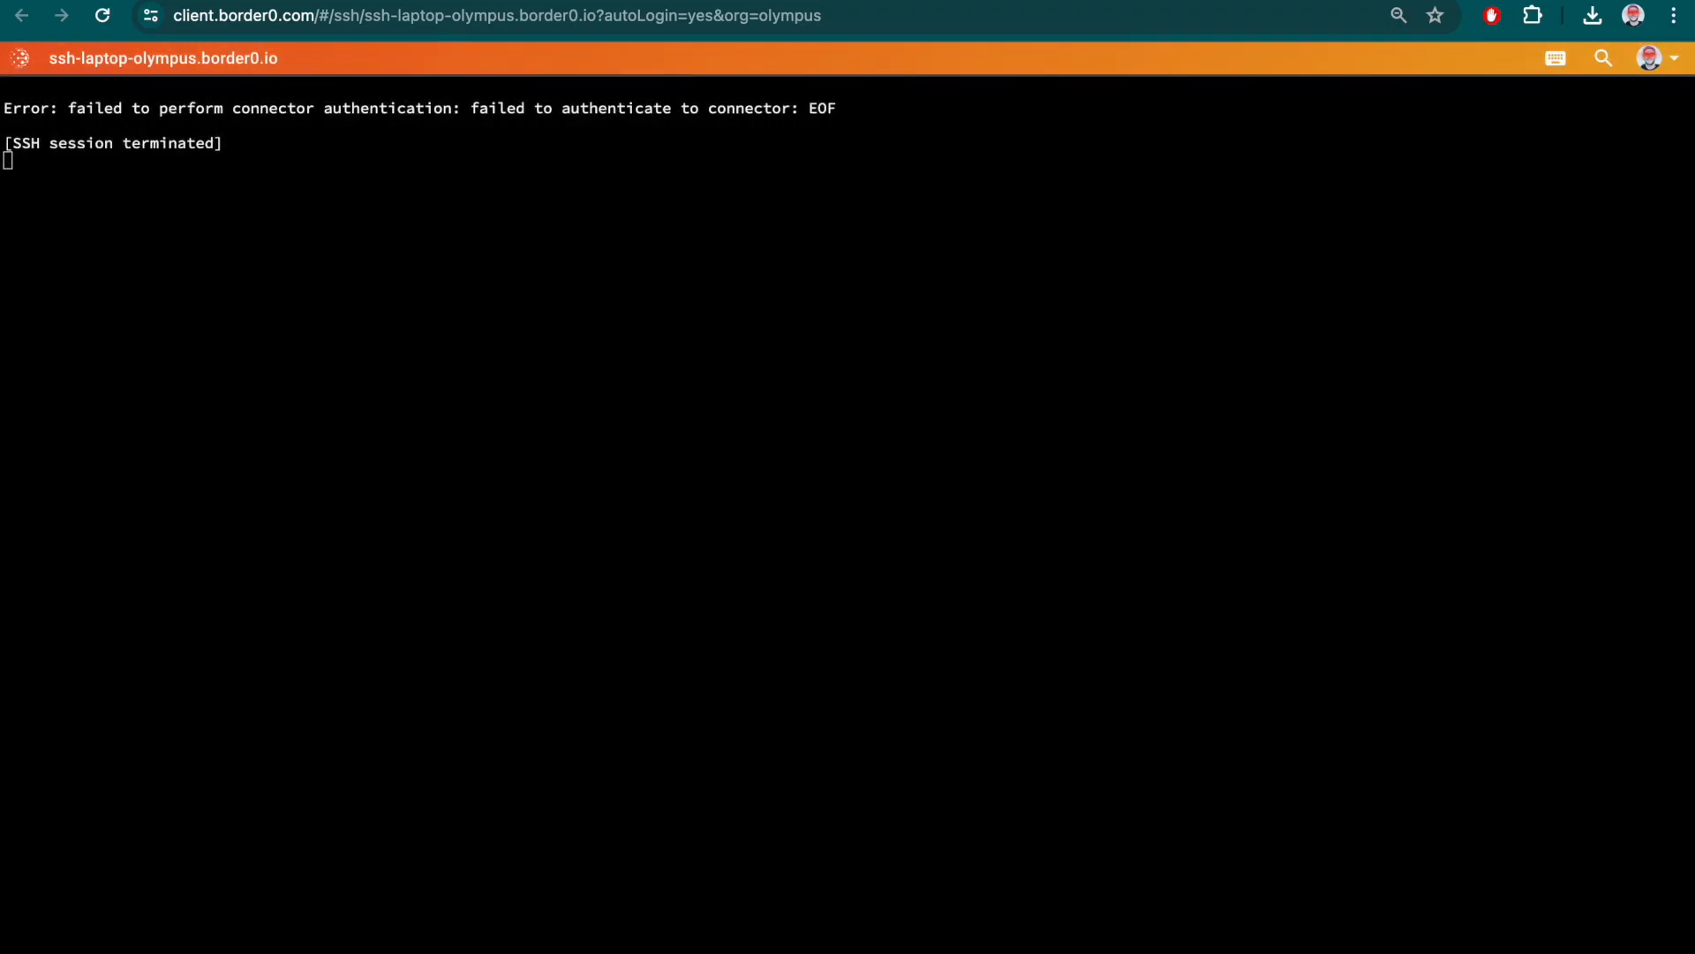
pyautogui.press('super+w')
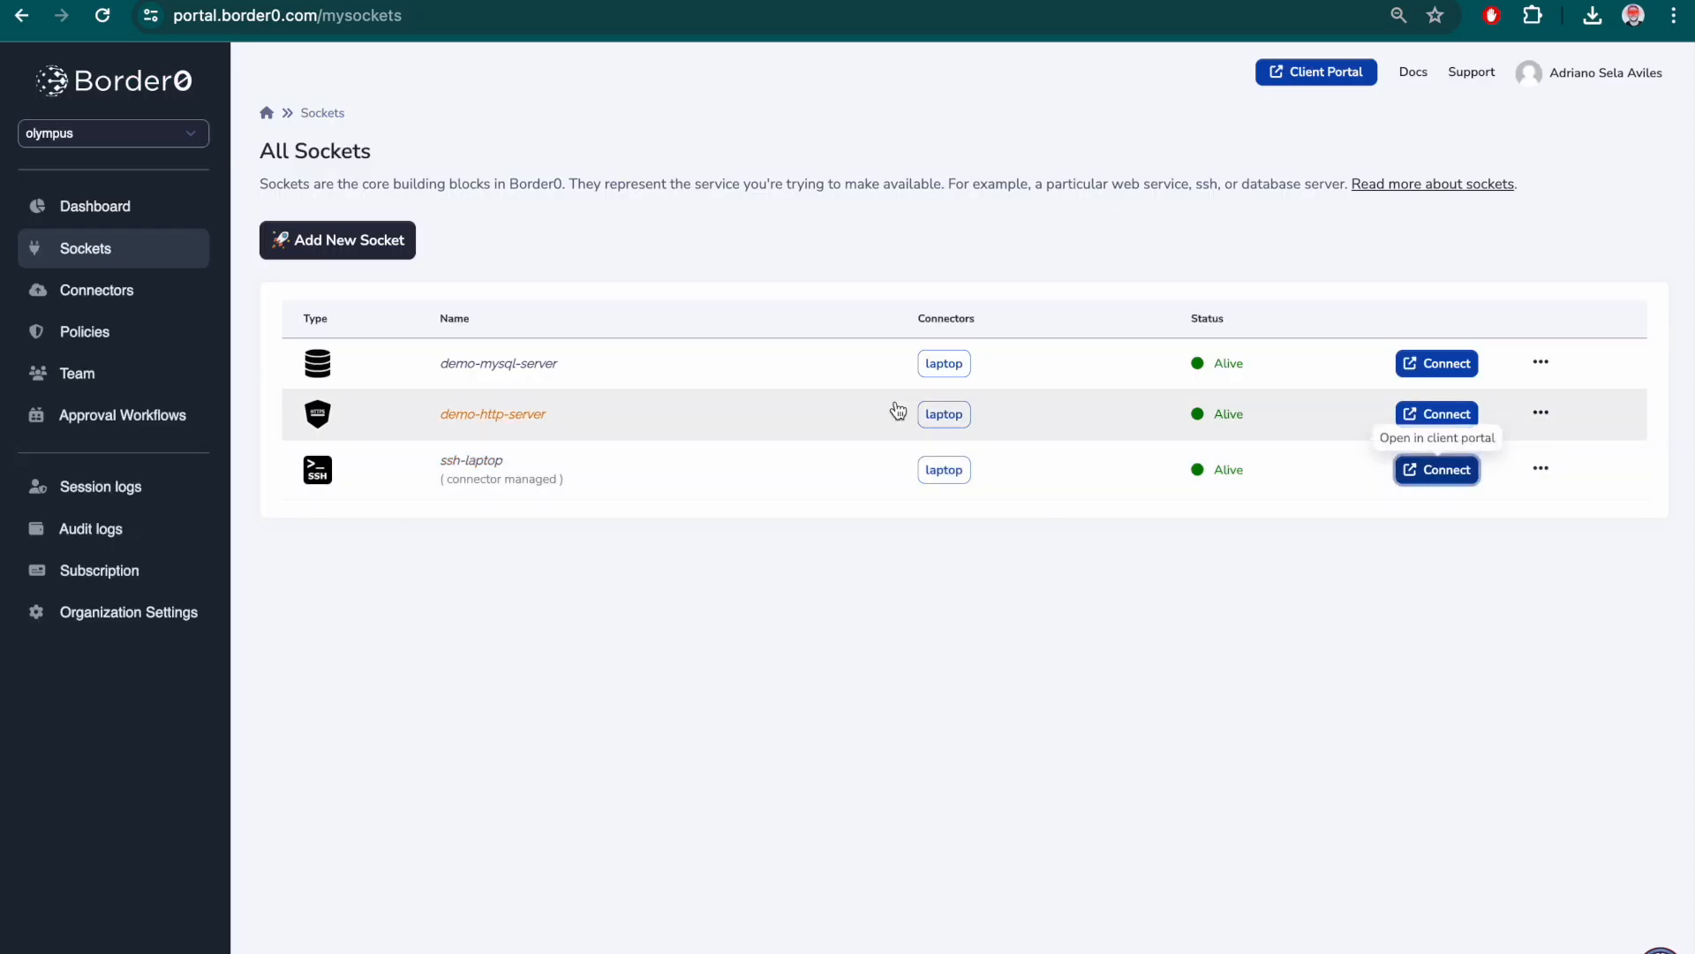
pyautogui.click(1436, 364)
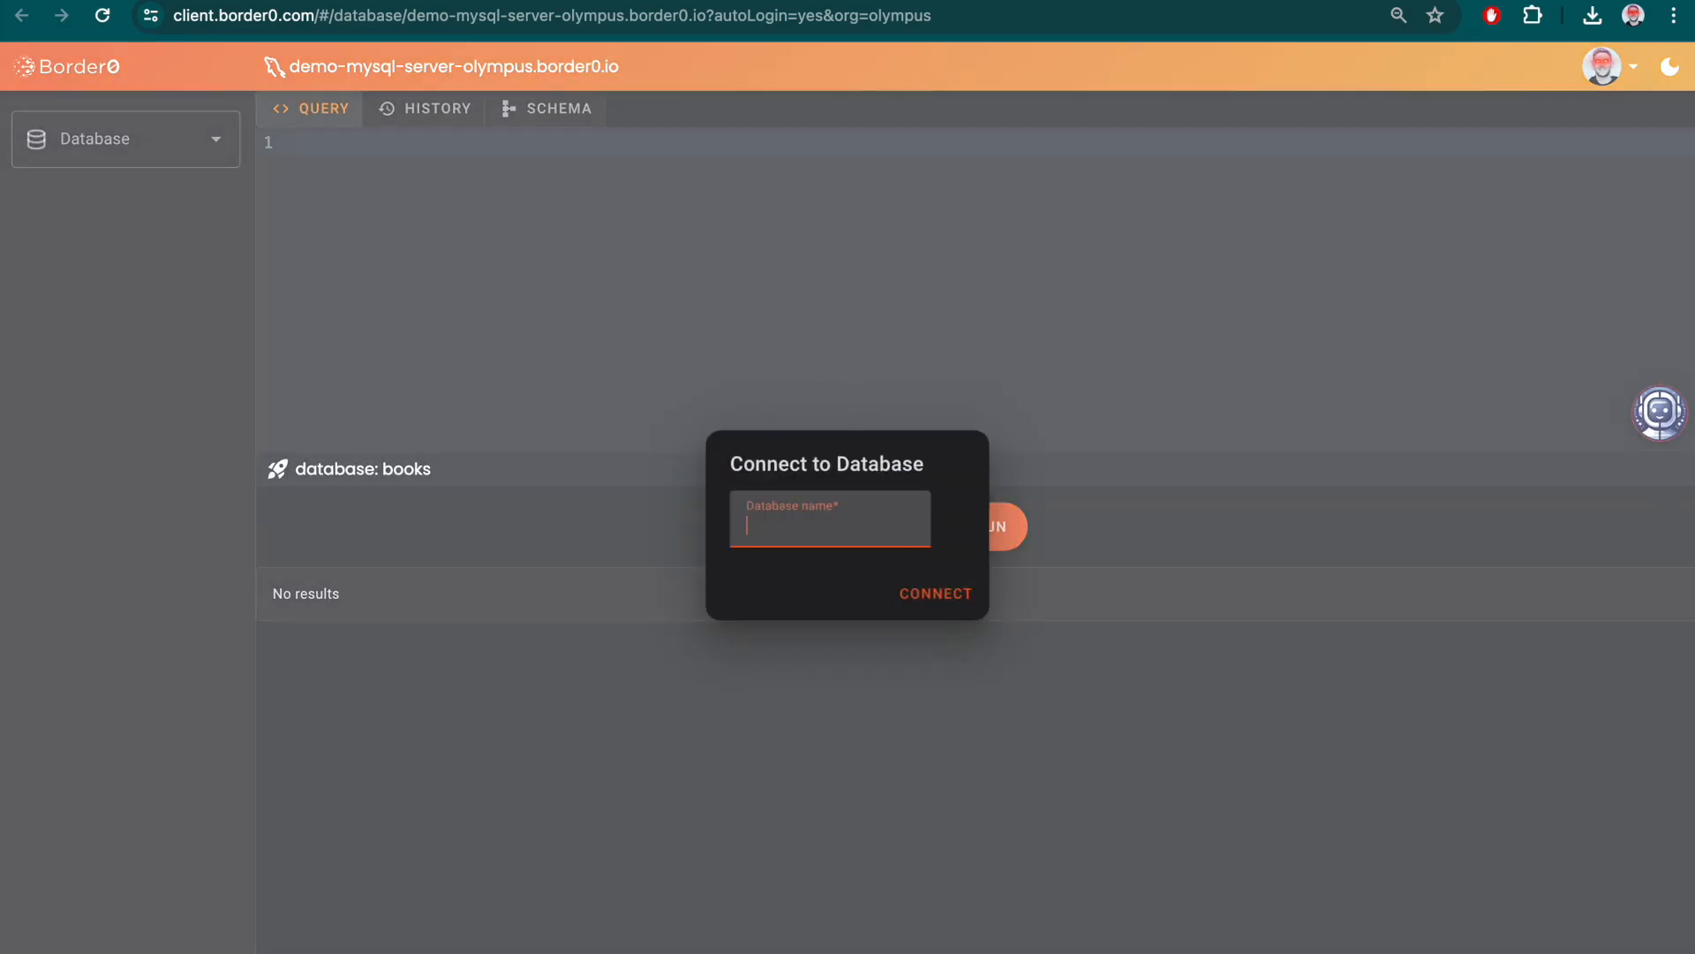
pyautogui.press('super+w')
# Examine the authorization information of the latest demo-http-server session in the session logs and close it
pyautogui.click(89, 492)
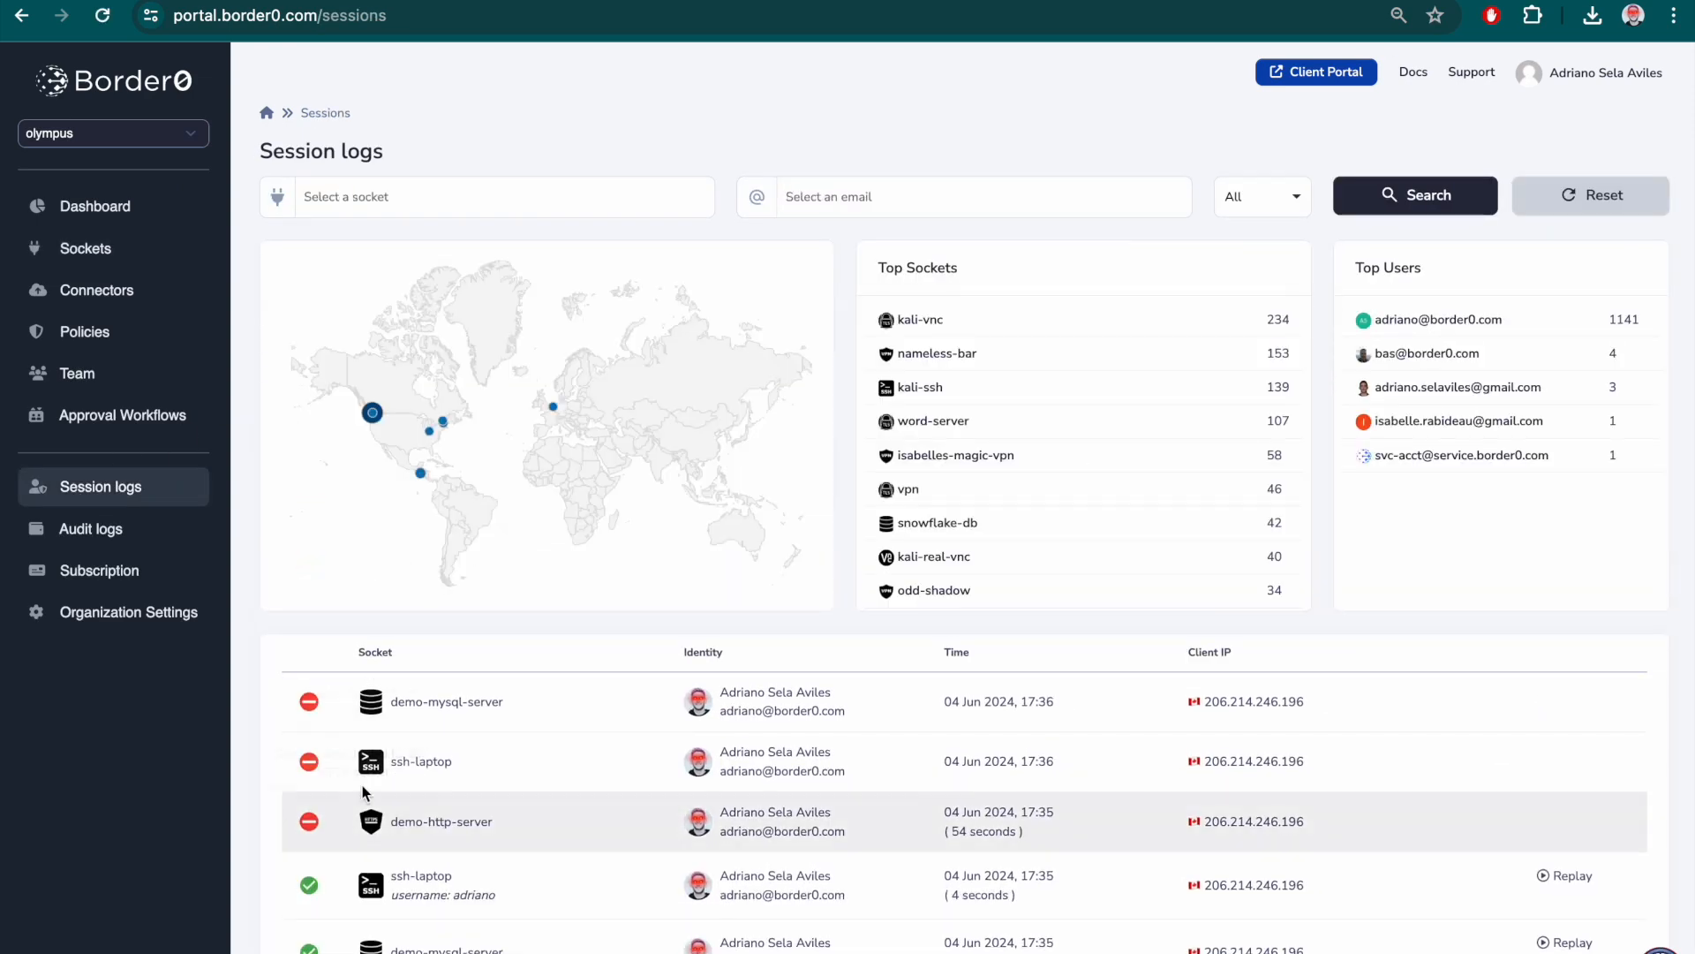
pyautogui.scroll(-2, 344, 786)
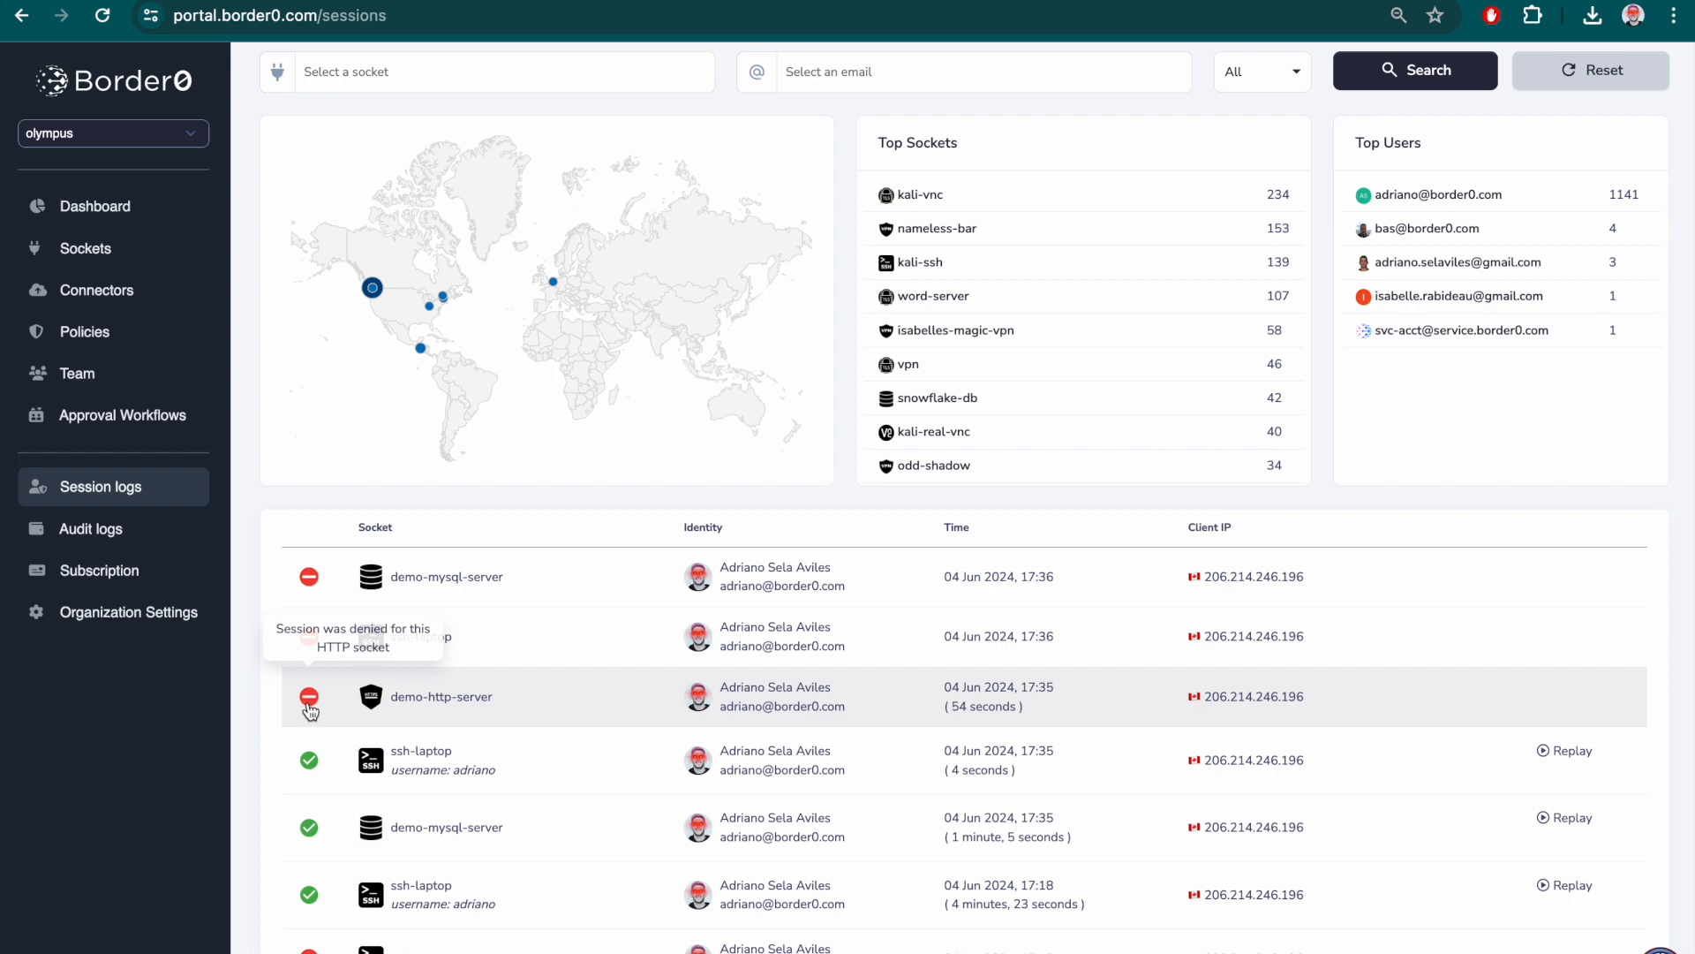
pyautogui.click(309, 696)
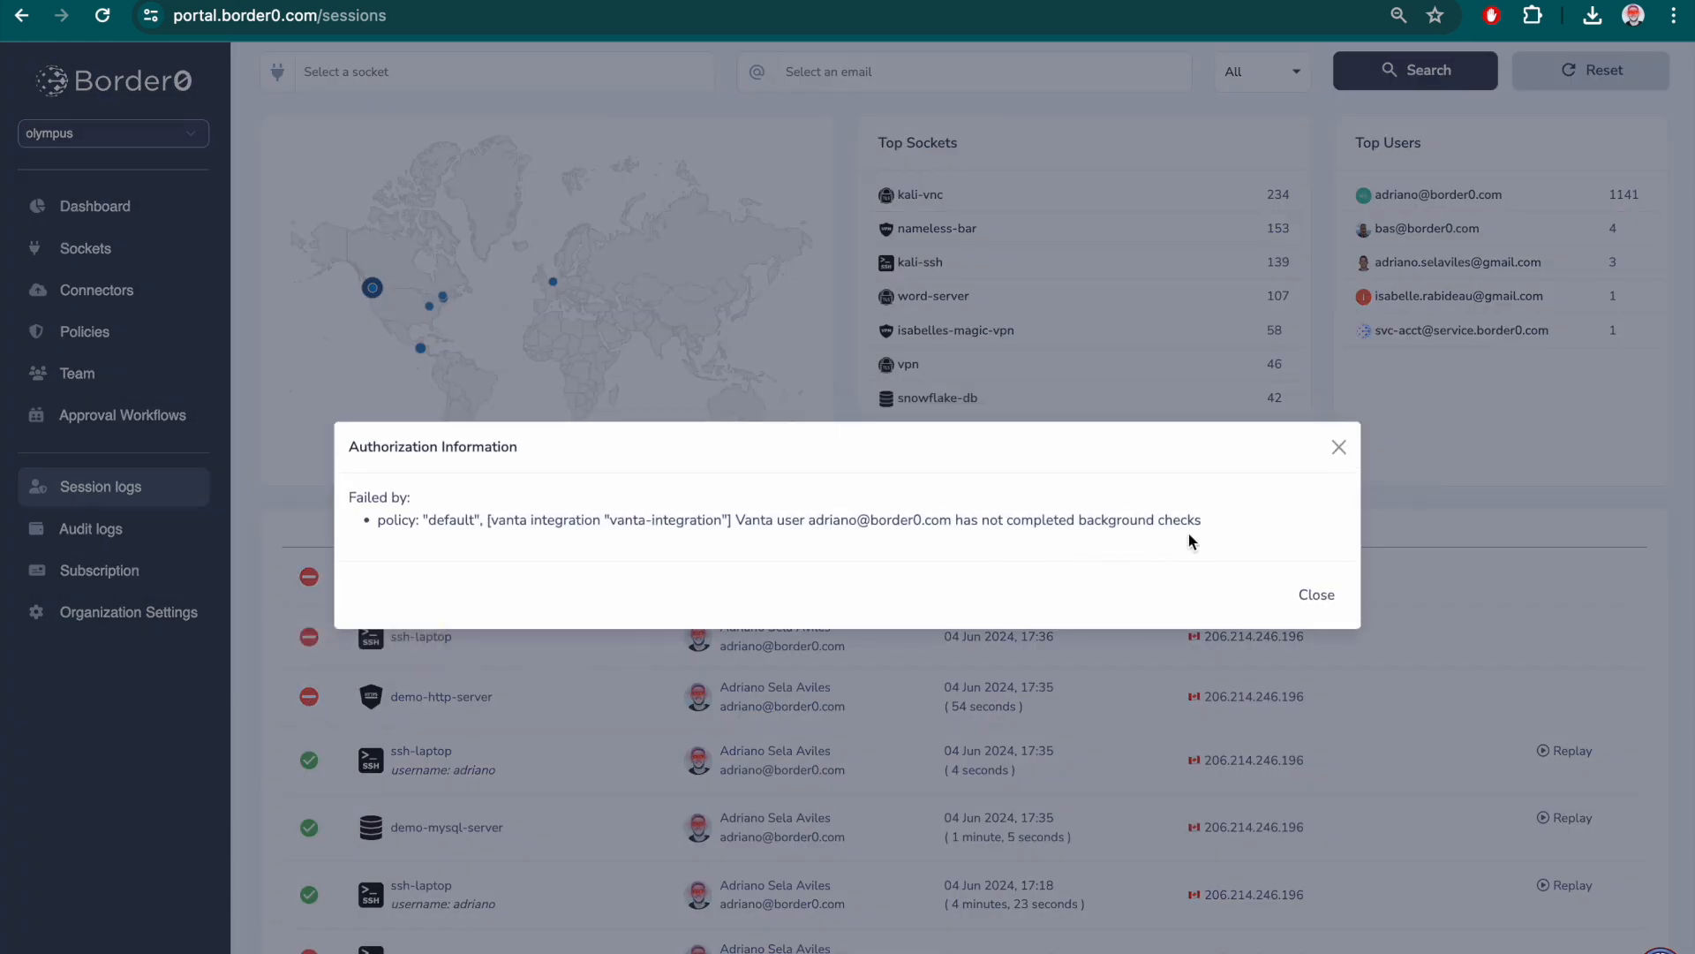
pyautogui.moveTo(1205, 530); pyautogui.dragTo(737, 526)
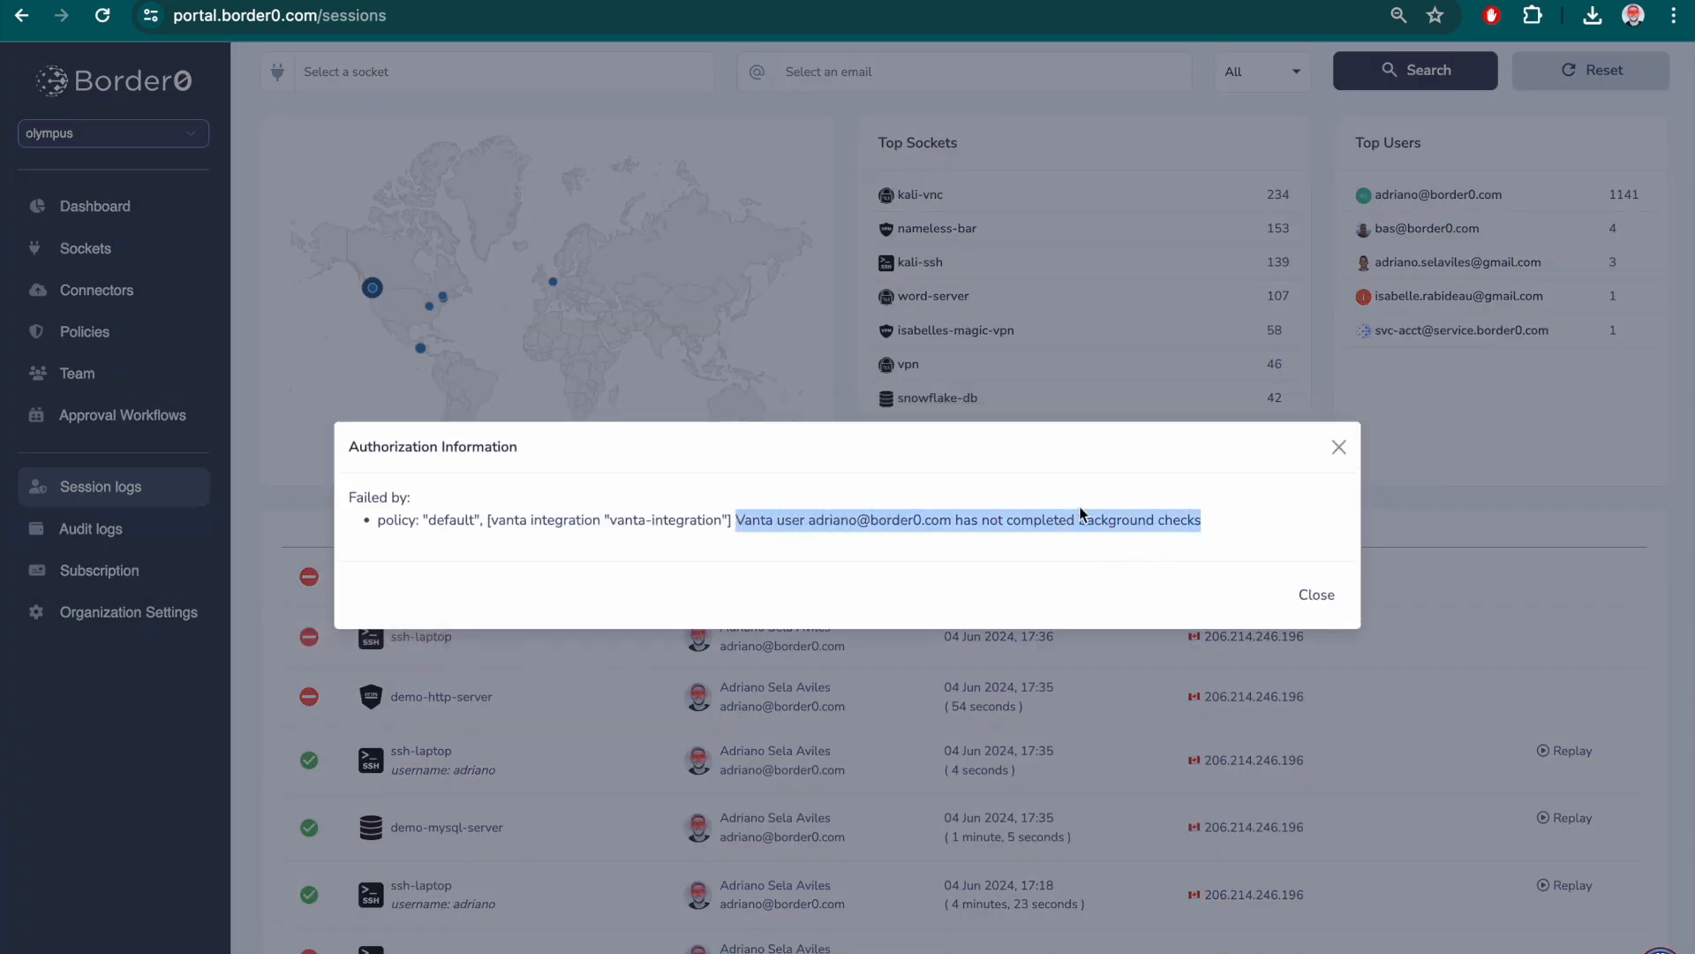
pyautogui.click(1341, 609)
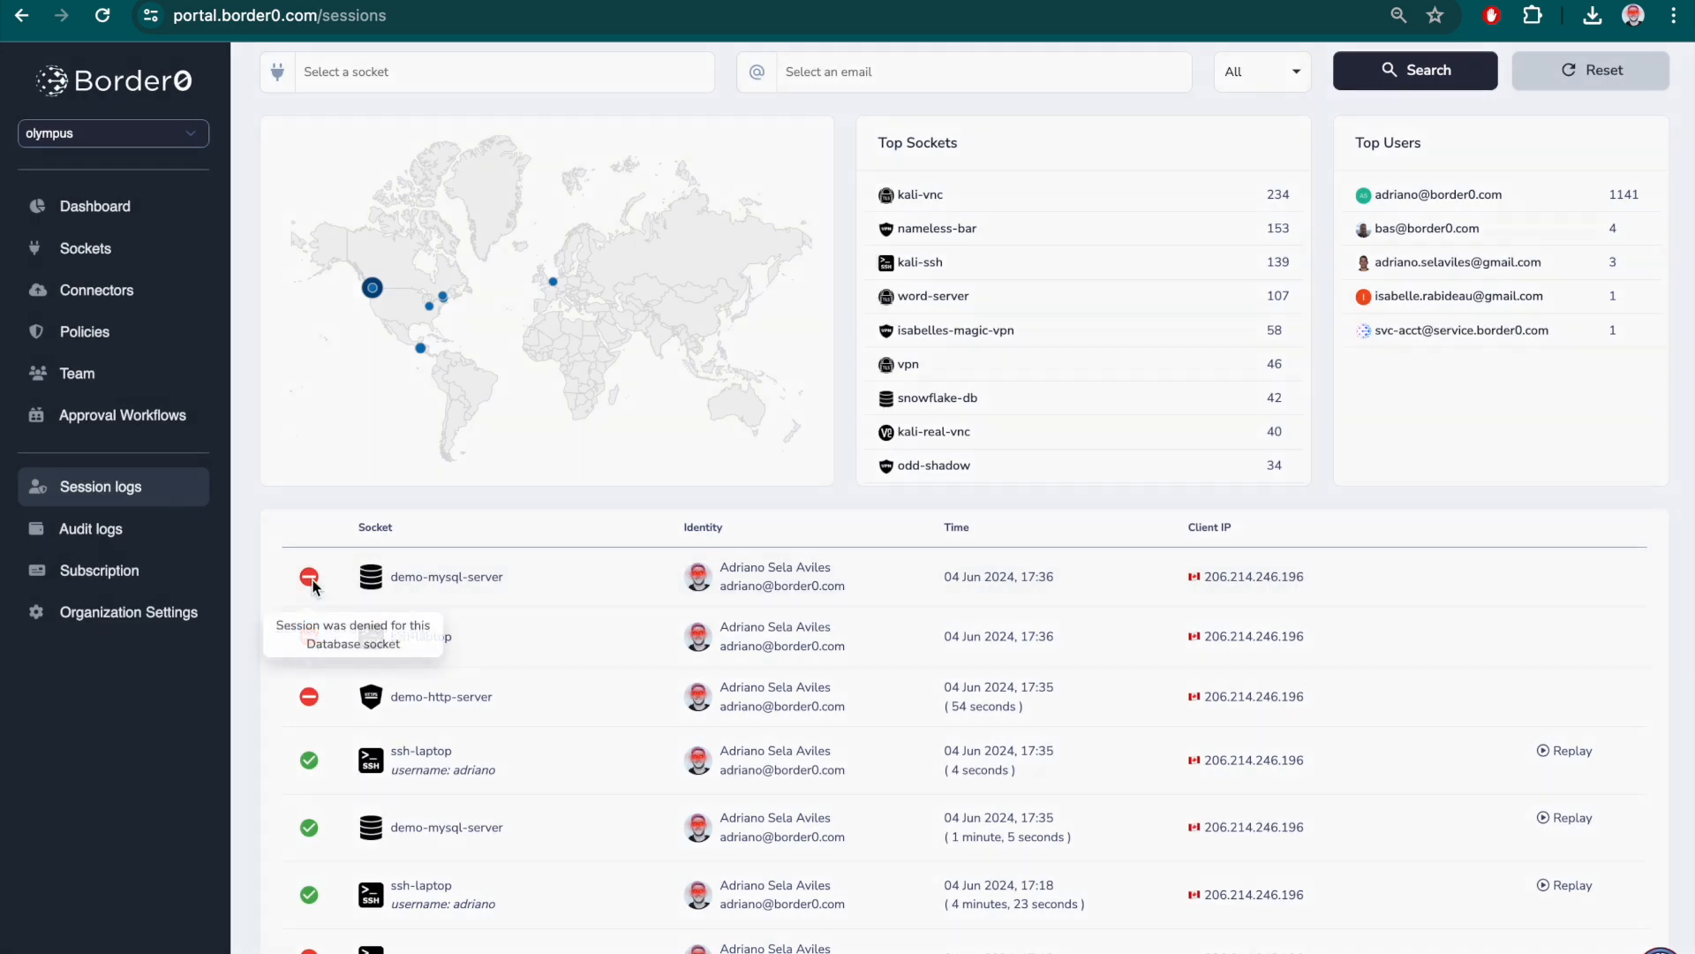
# Examine the authorization information of the latest demo-mysql-server session, close it, and open the dashboard
pyautogui.click(309, 575)
pyautogui.moveTo(1215, 521); pyautogui.dragTo(766, 523)
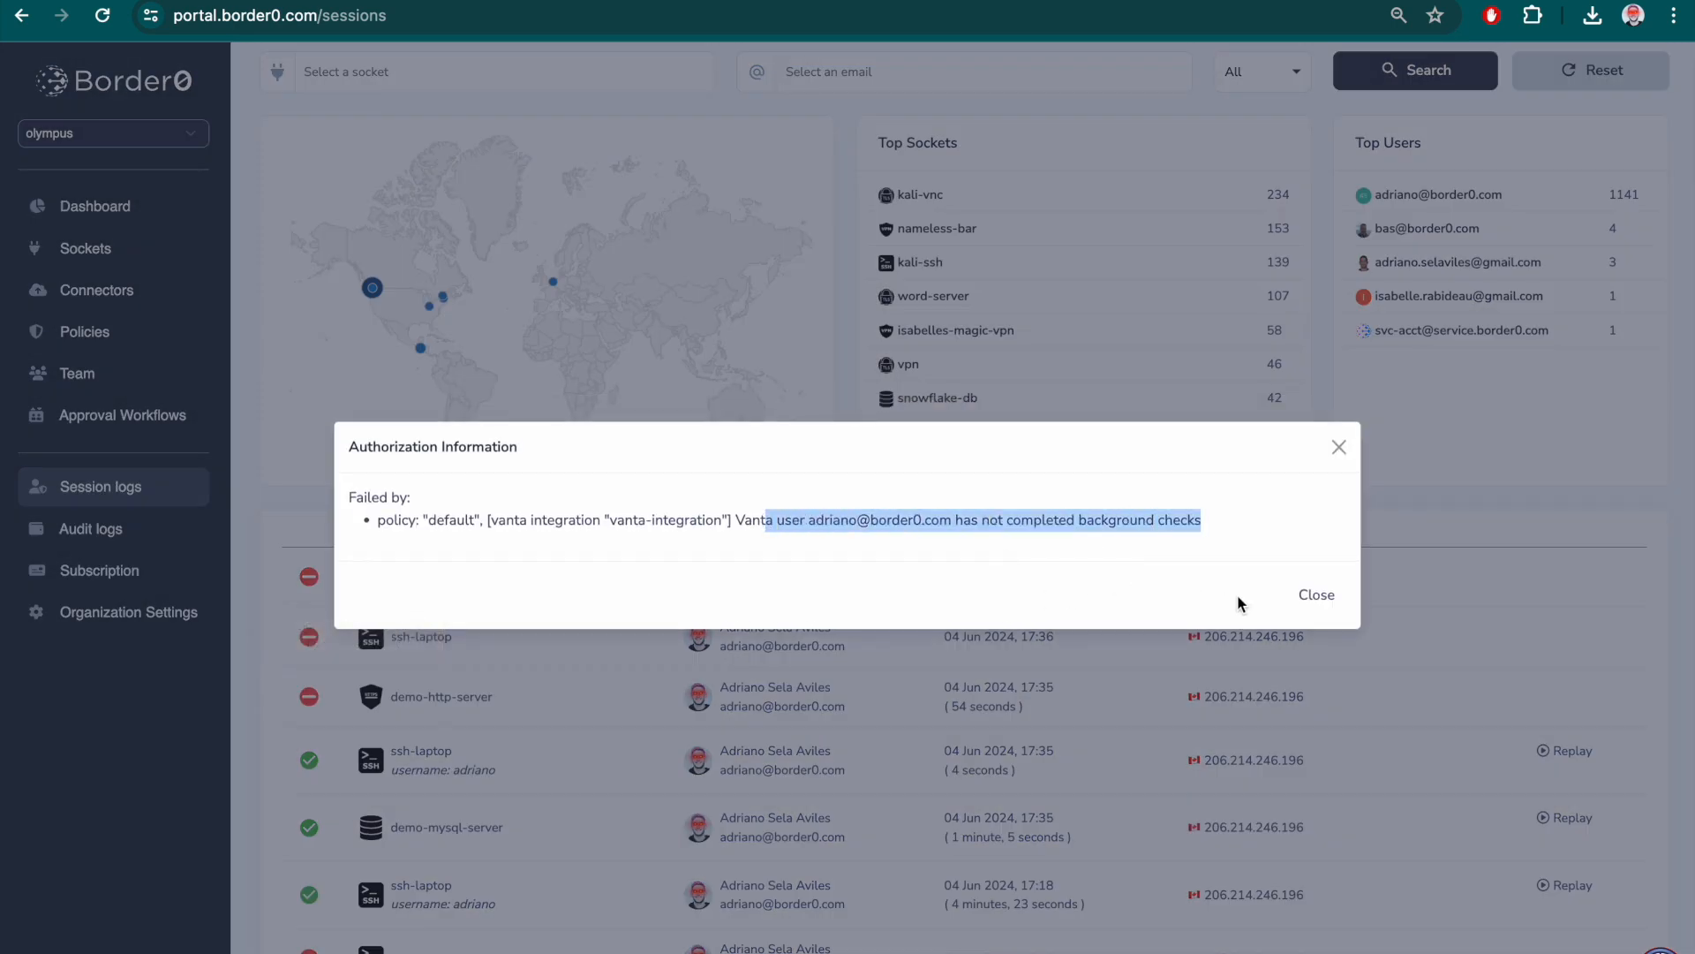
pyautogui.click(1335, 597)
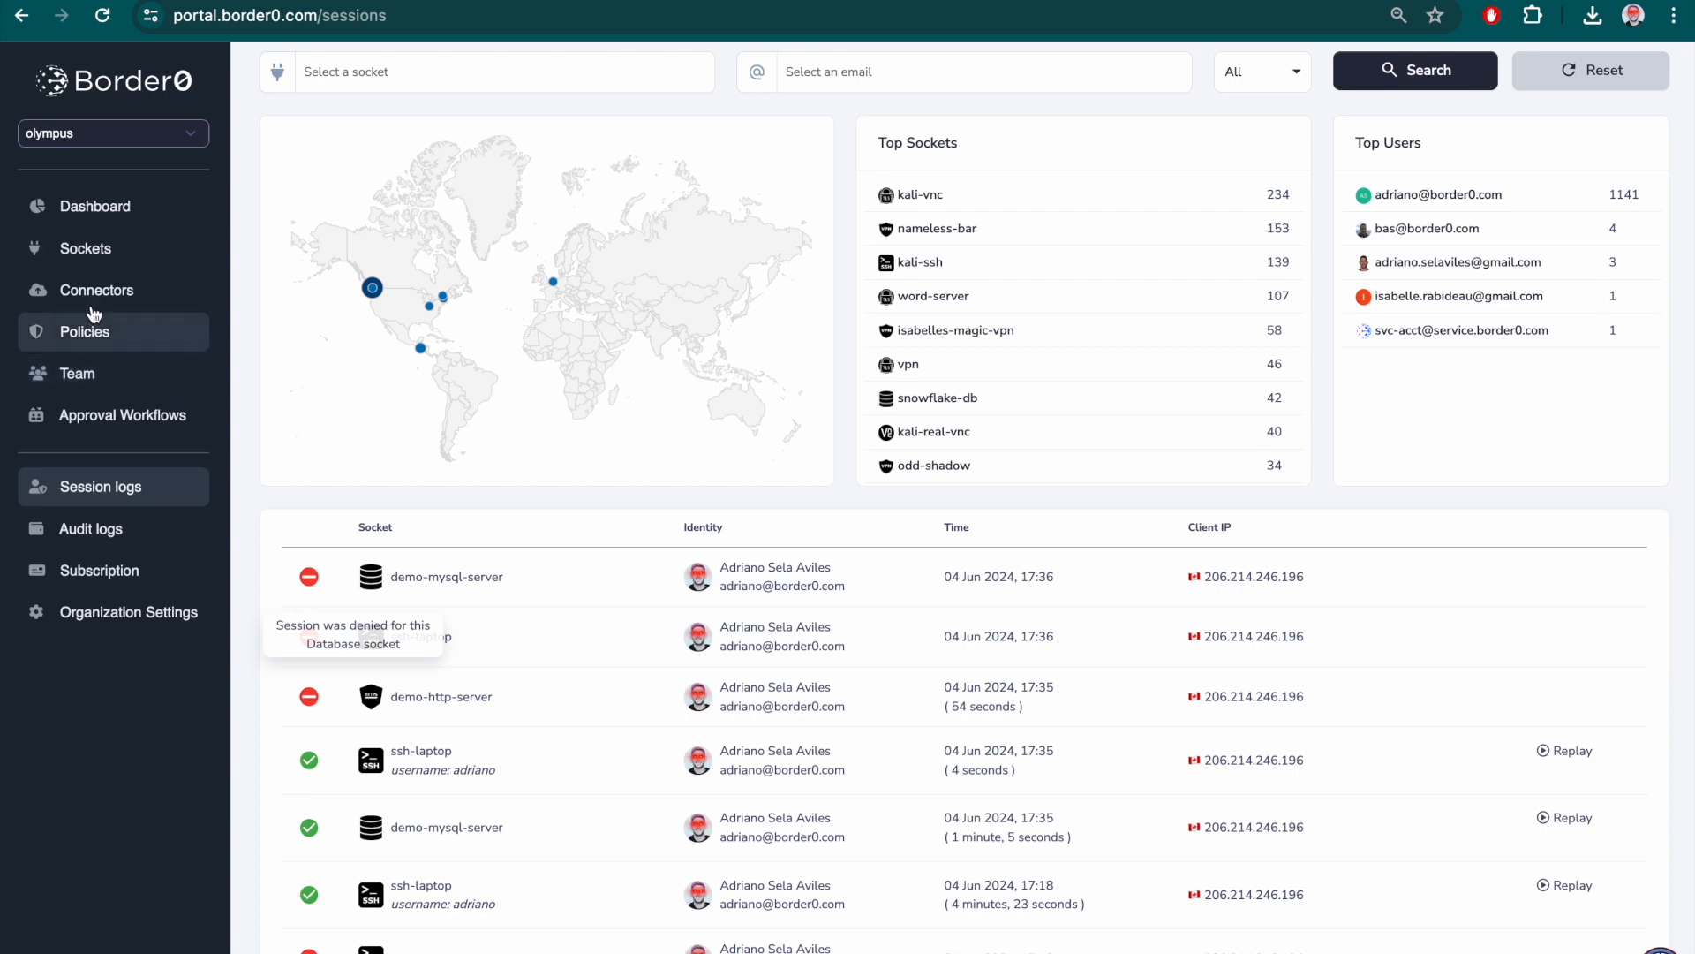
pyautogui.click(78, 208)
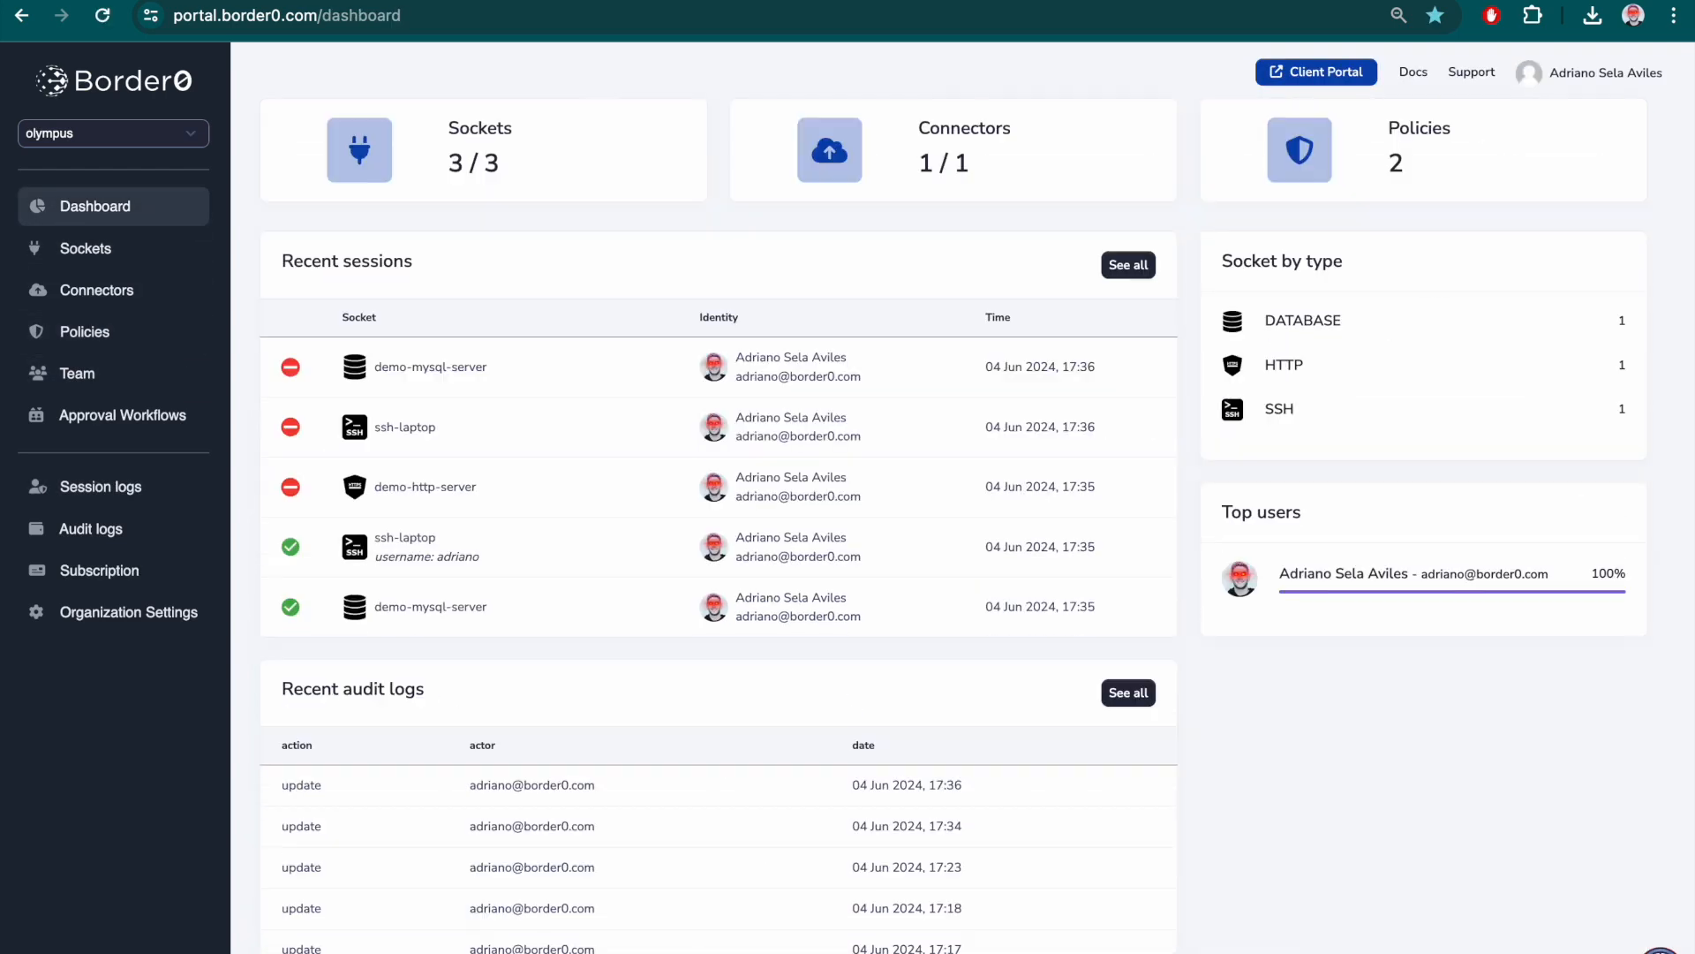